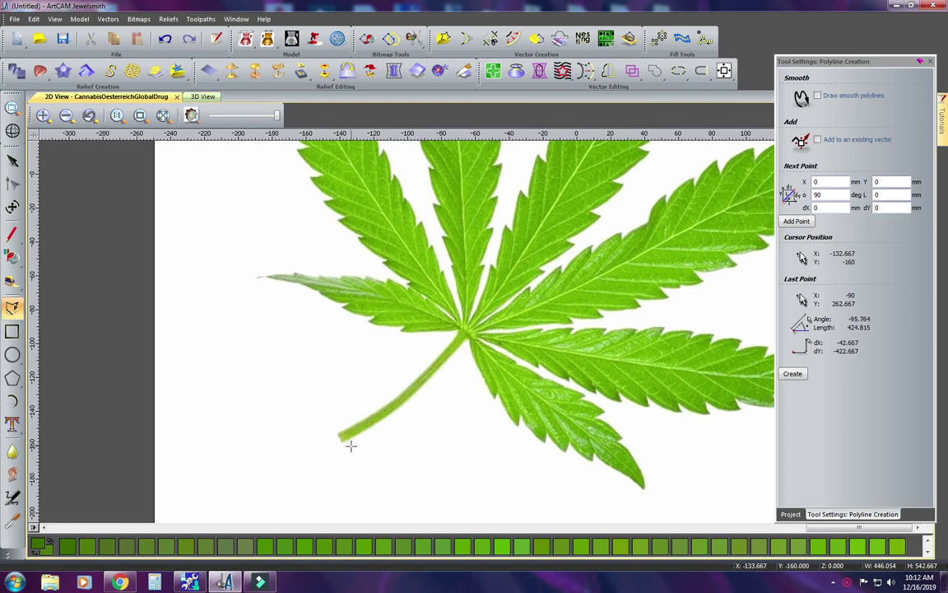
- Trace the lower edge of the leaf's stem with a polyline, from its cut end up to the leaf base
left_click(334, 438)
left_click(386, 409)
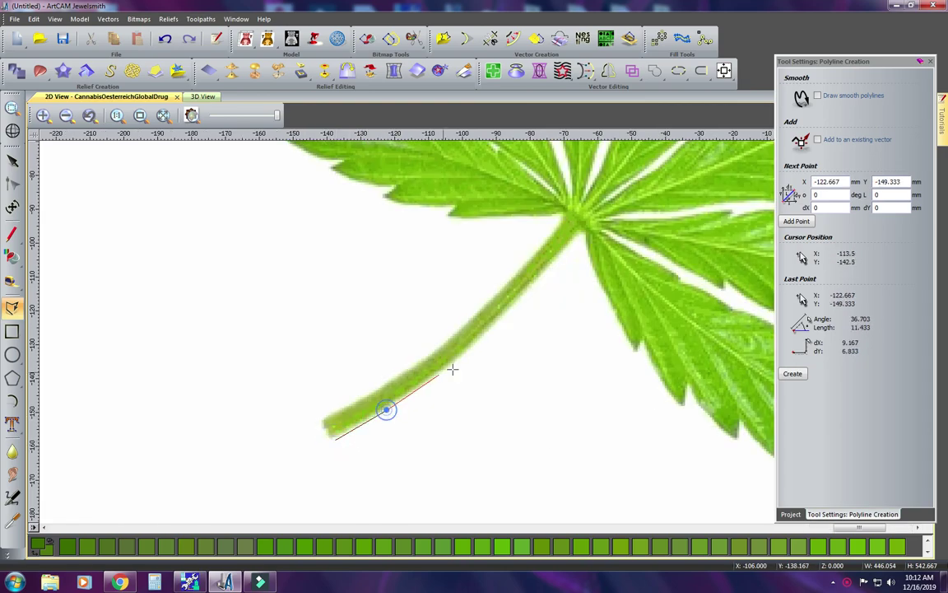
left_click(463, 357)
left_click(505, 307)
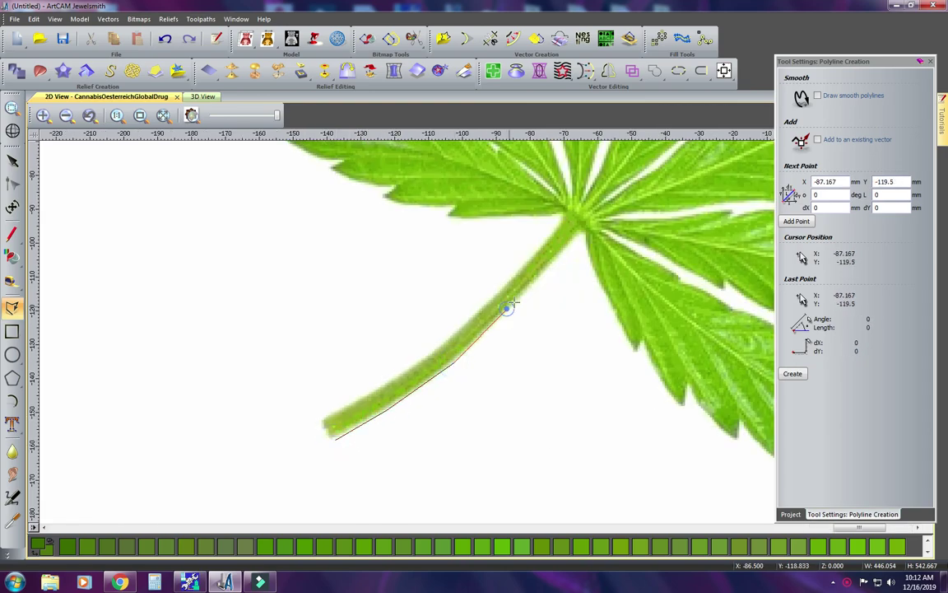
left_click(564, 247)
left_click(572, 241)
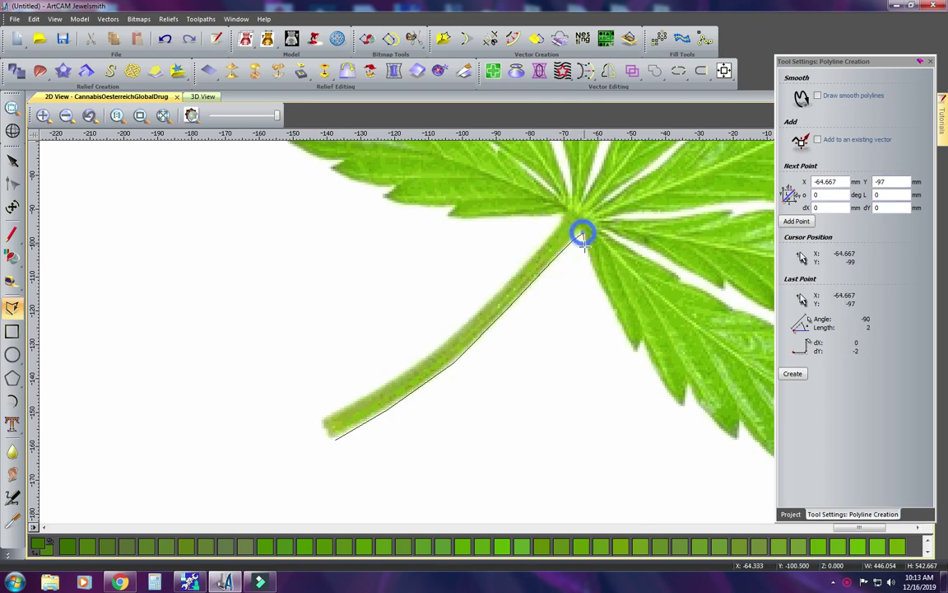
- Continue the polyline from the leaf base along the lower edge of the lowest right leaflet, following its first two teeth
left_click(585, 251)
left_click(597, 281)
left_click(613, 314)
left_click(638, 348)
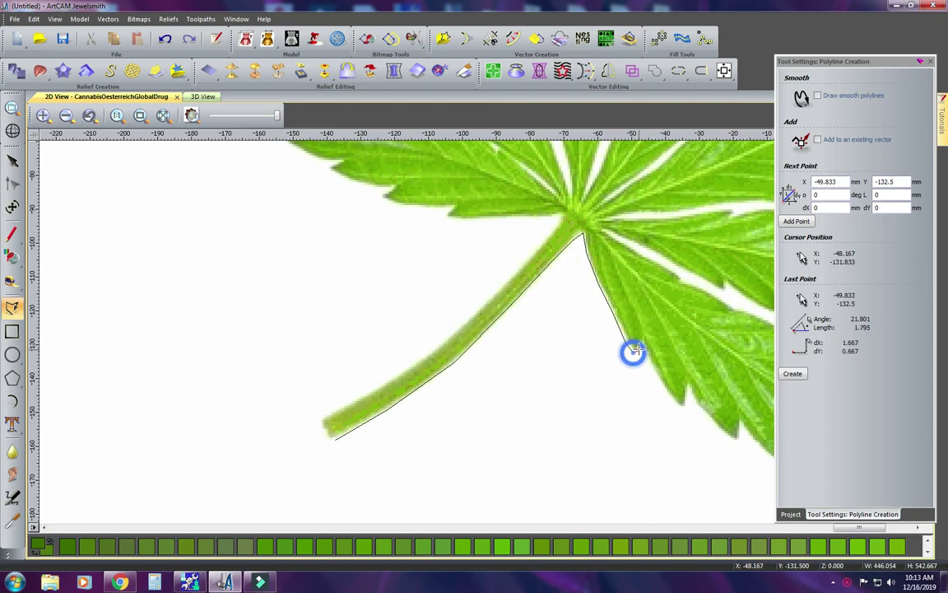
left_click(650, 369)
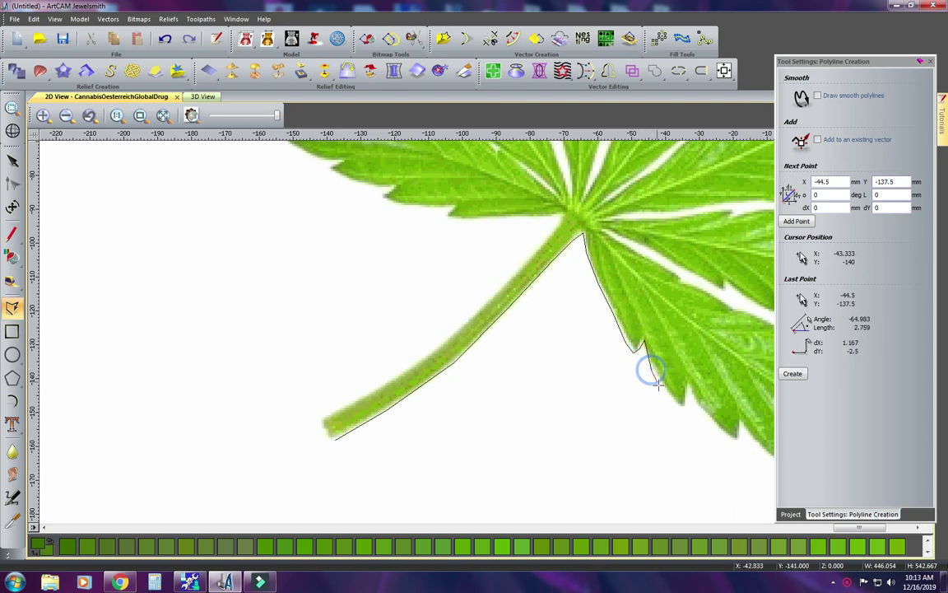
left_click(683, 406)
left_click(688, 387)
scroll(620, 349, "down", 1)
scroll(624, 375, "up", 1)
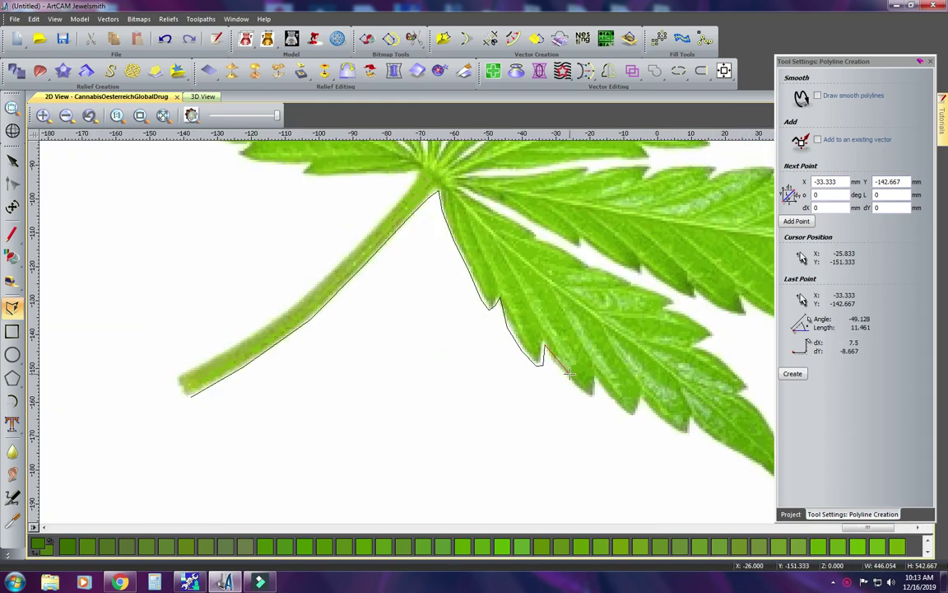
- Trace the remaining teeth along the lower edge of the lowest right leaflet up to its smooth end section
left_click(599, 395)
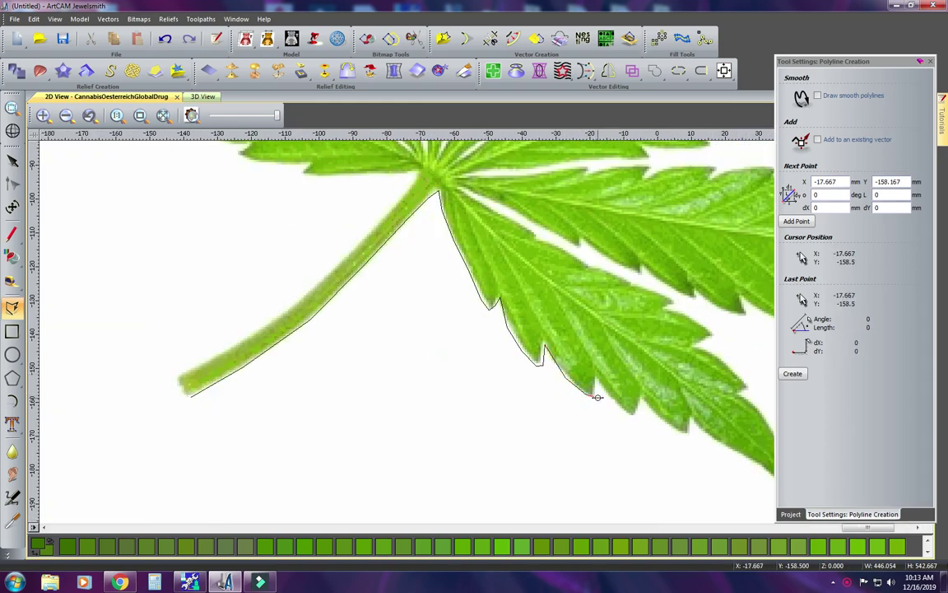
left_click(630, 414)
left_click(639, 401)
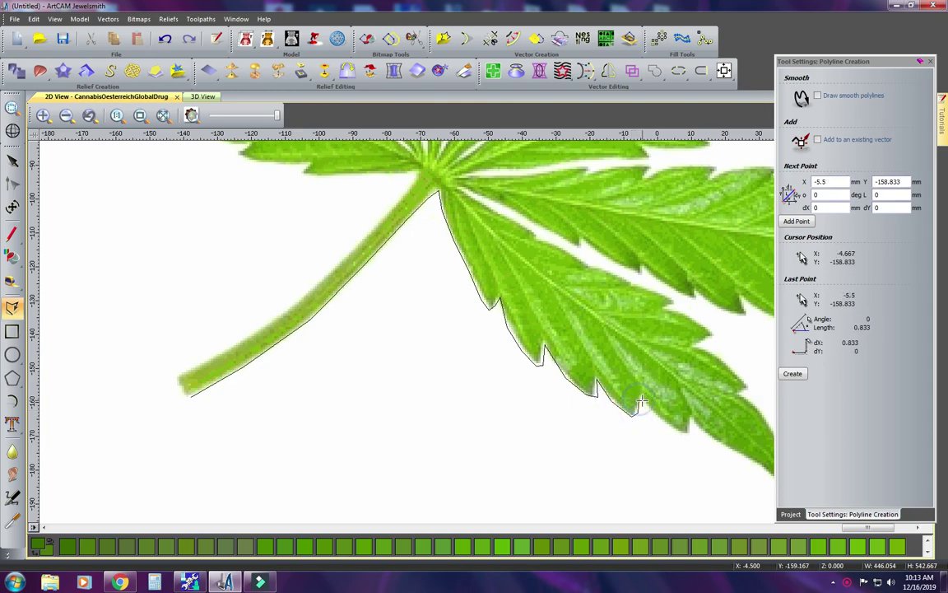
left_click(665, 425)
left_click(678, 430)
left_click(689, 423)
left_click(689, 421)
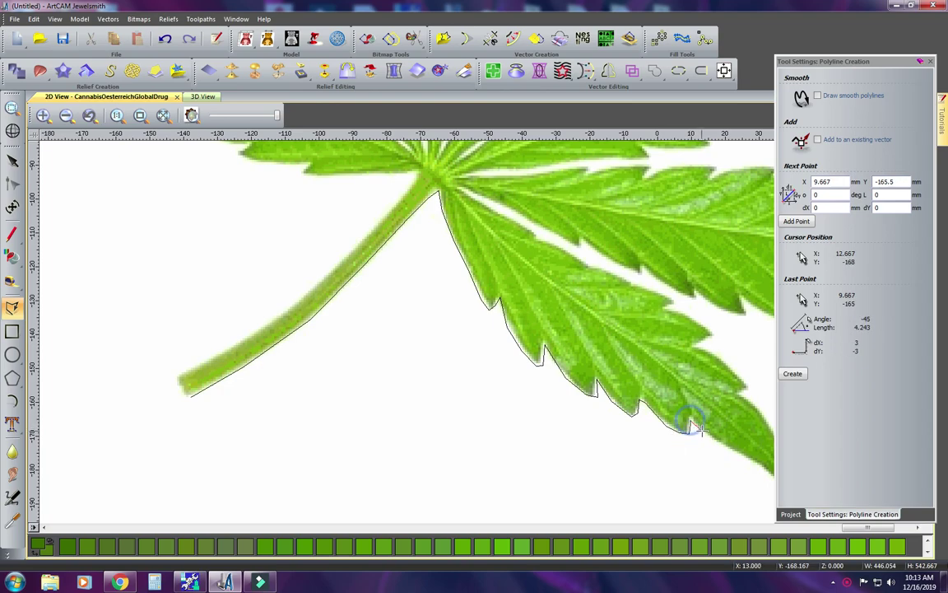
left_click(717, 433)
- Extend the polyline around the tip of the lowest right leaflet and back up to the first notch on its upper edge
scroll(718, 438, "down", 2)
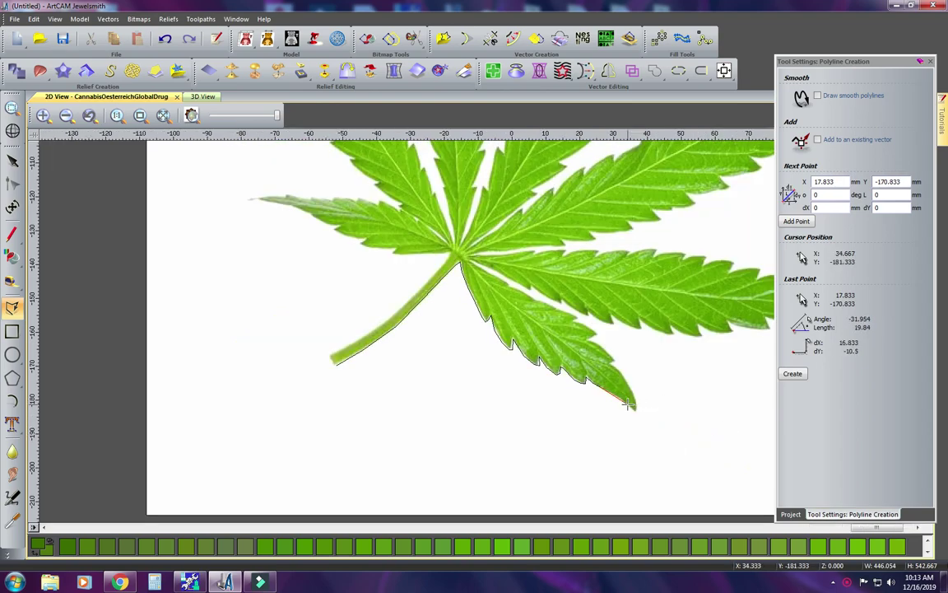
scroll(627, 403, "up", 2)
left_click(625, 407)
left_click(638, 417)
left_click(647, 420)
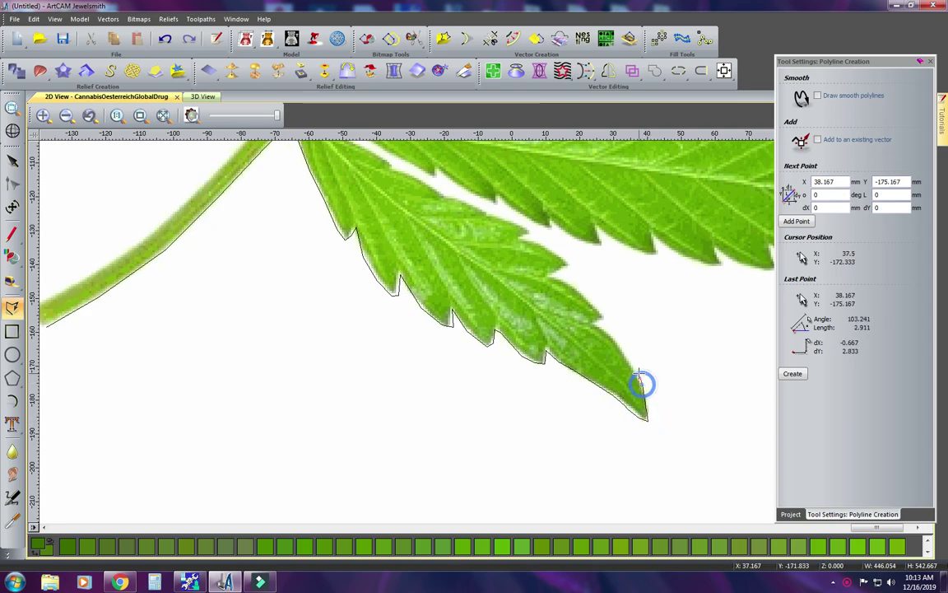
left_click(627, 357)
left_click(616, 334)
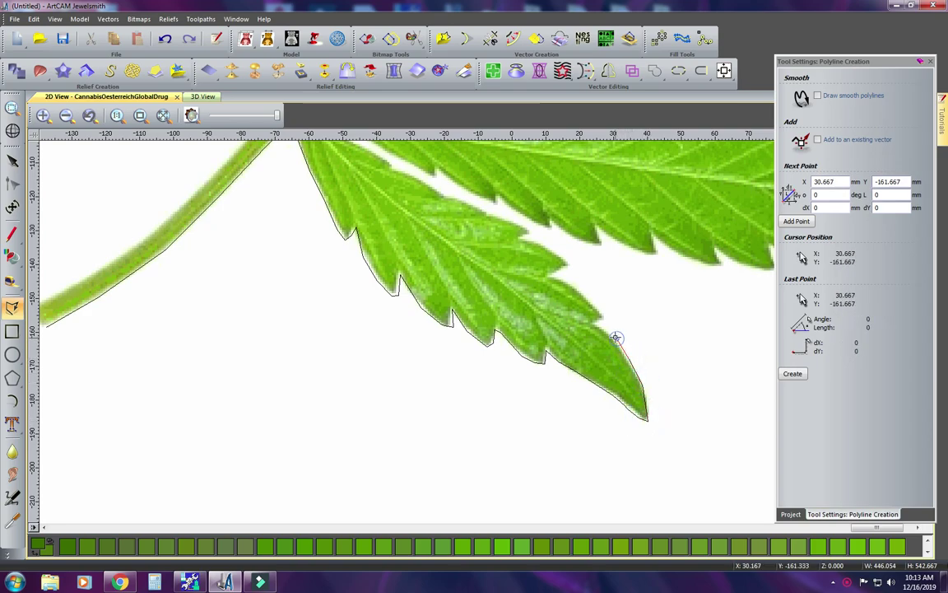
left_click(607, 329)
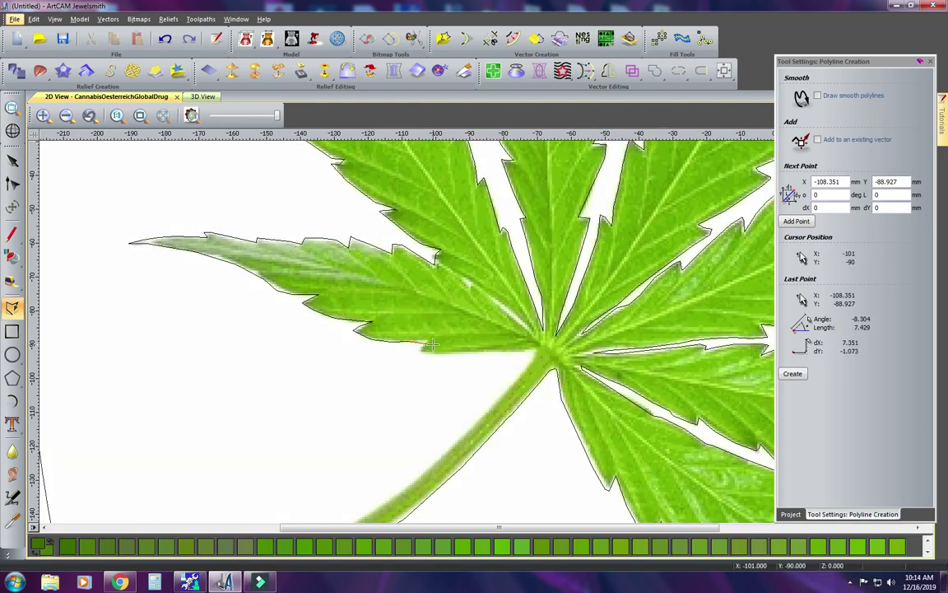
- Trace the last tooth and lower edge of the leftmost leaflet to where it meets the stem
scroll(425, 341, "up", 5)
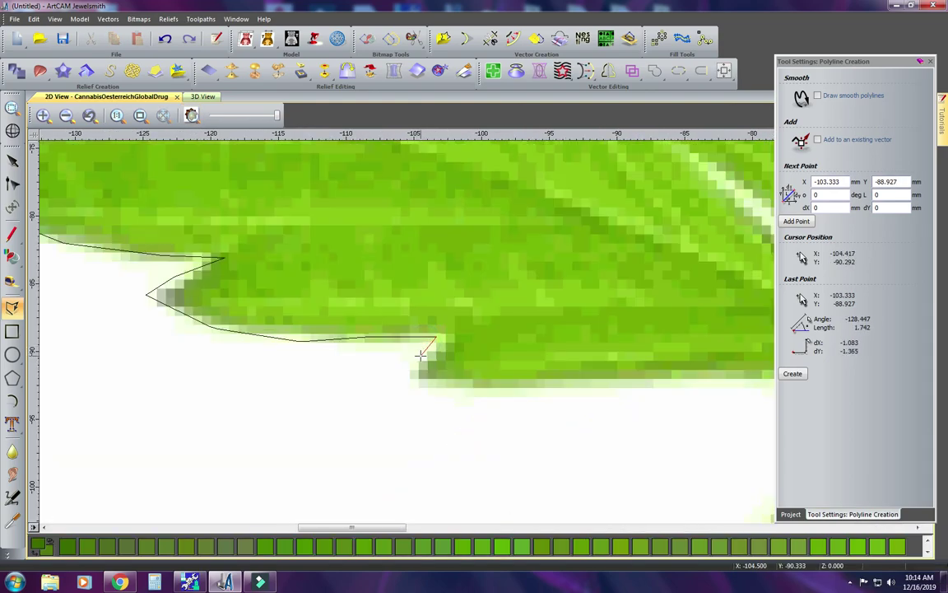
left_click(414, 379)
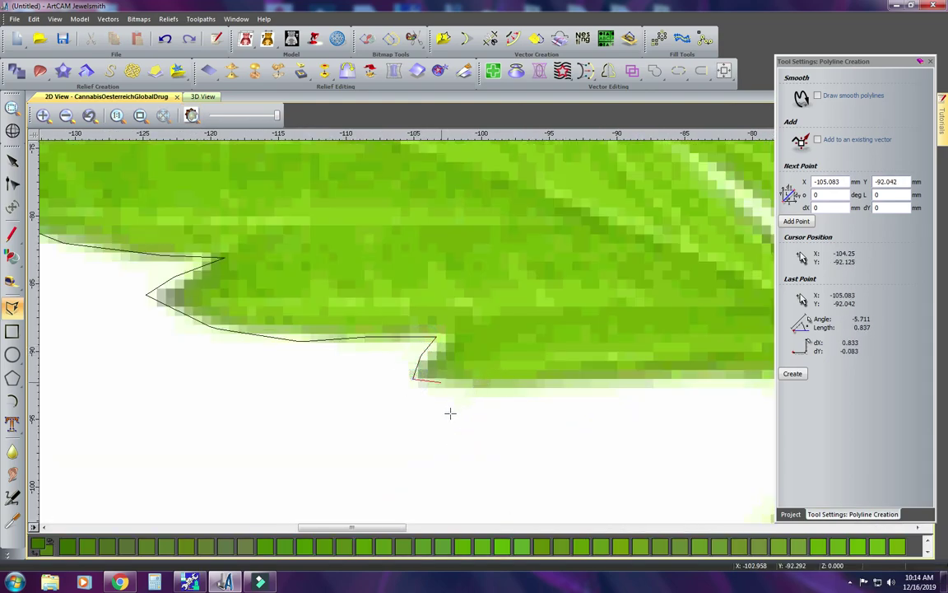
scroll(448, 395, "down", 3)
scroll(470, 360, "up", 3)
left_click(481, 352)
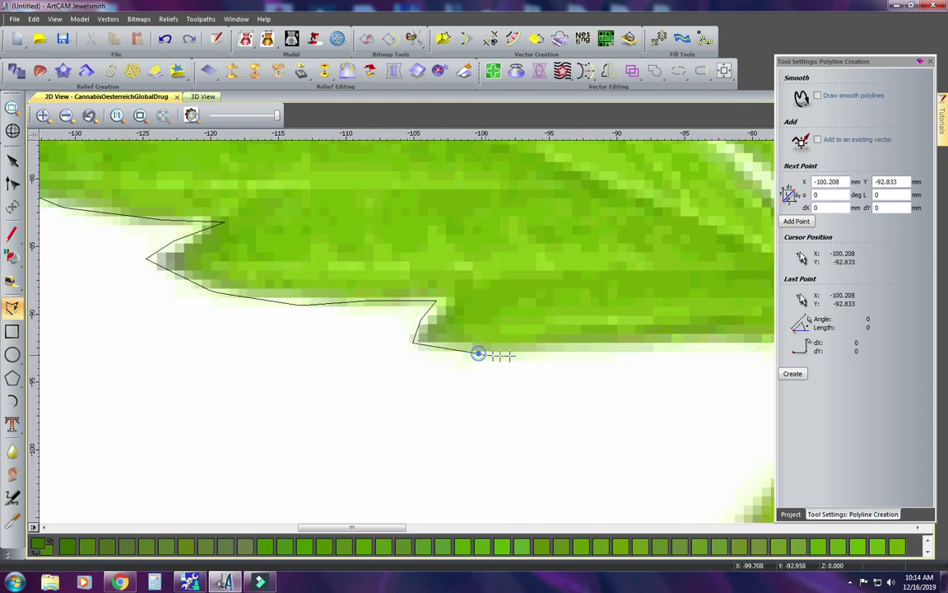
scroll(568, 350, "down", 2)
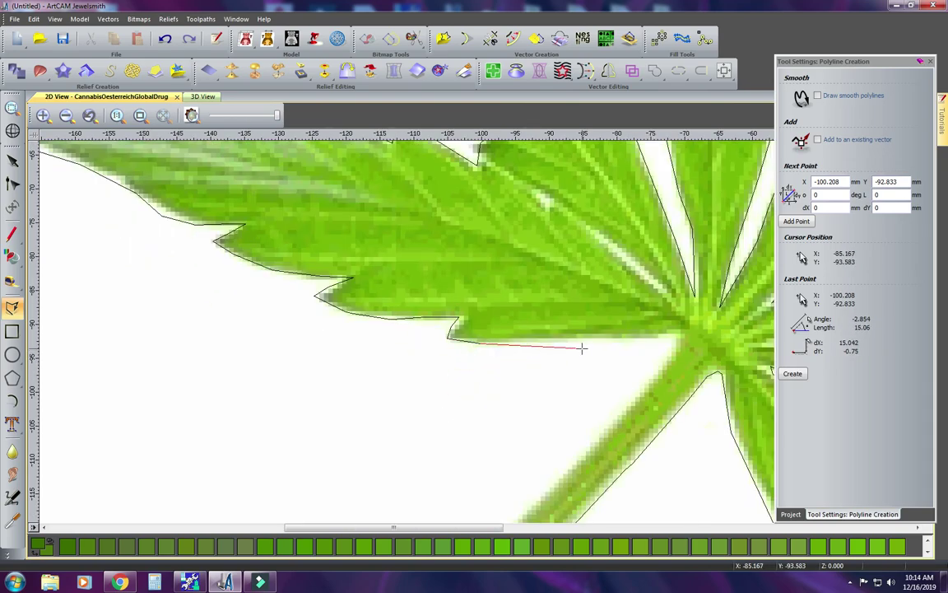
left_click(674, 336)
- Trace the upper edge of the stem down to its cut end, finish the polyline and deselect it
left_click(647, 381)
scroll(600, 346, "down", 2)
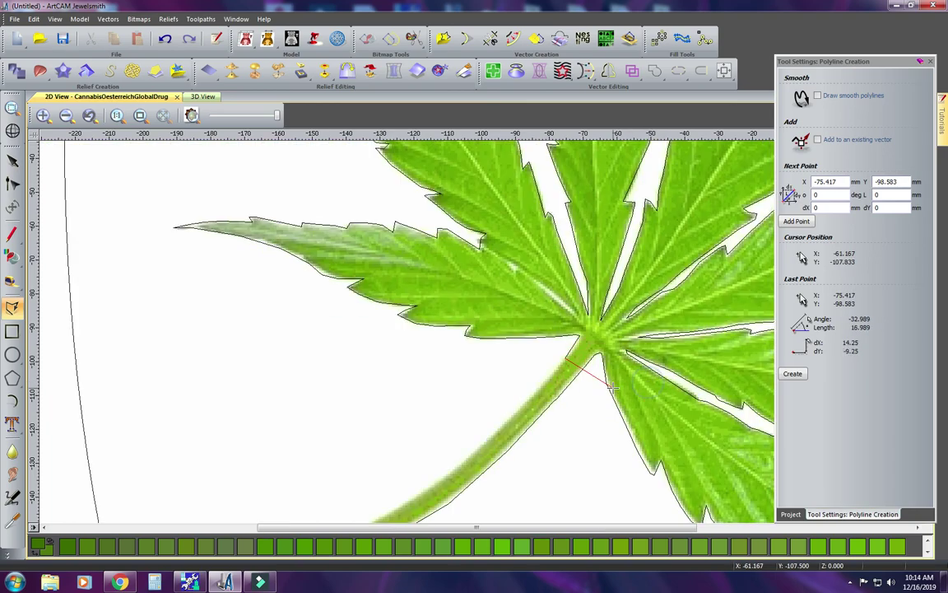
scroll(502, 341, "up", 2)
left_click(525, 393)
left_click(459, 462)
scroll(428, 451, "down", 2)
left_click(448, 339)
left_click(406, 364)
left_click(372, 384)
left_click(358, 393)
left_click(361, 403)
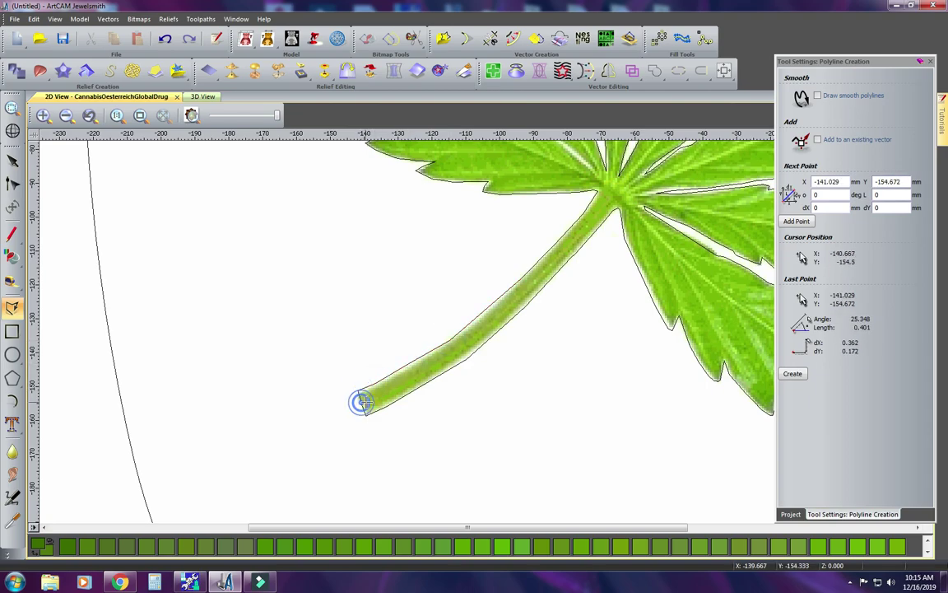
scroll(362, 403, "down", 2)
key("Escape")
scroll(486, 325, "down", 1)
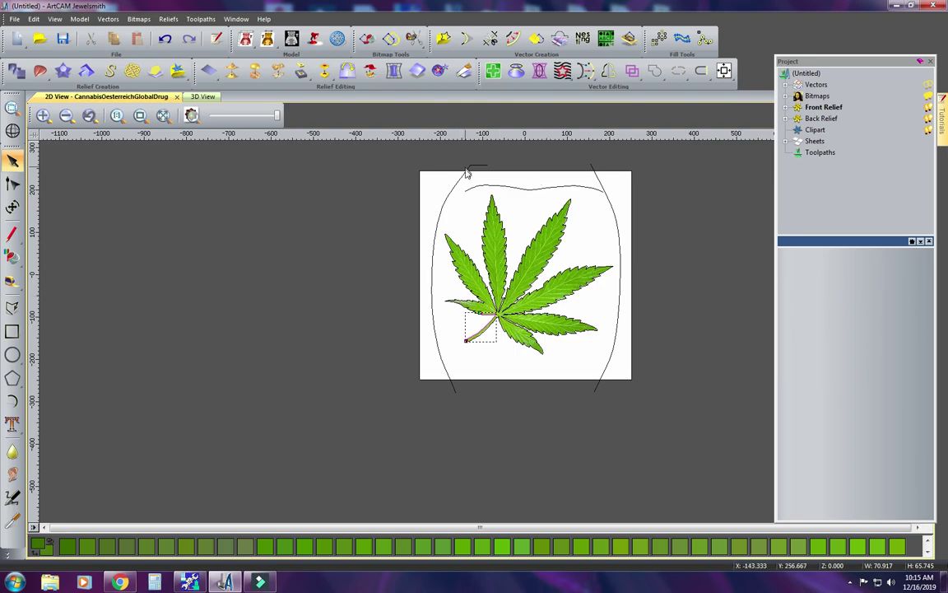
left_click(418, 239)
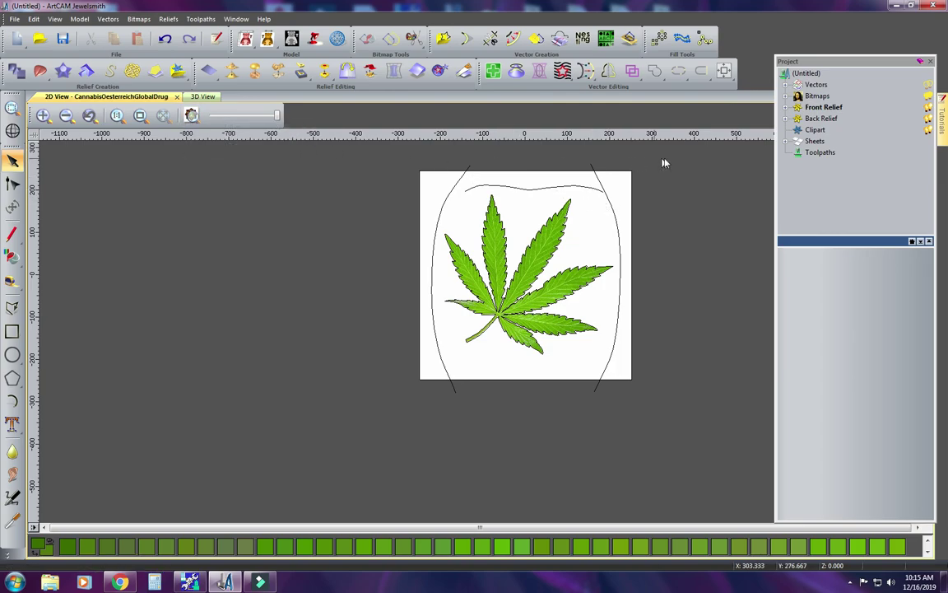
- Start a Two Rail Sweep in the 3D view with the left curve as top drive rail and the right curve as bottom drive rail
left_click(40, 71)
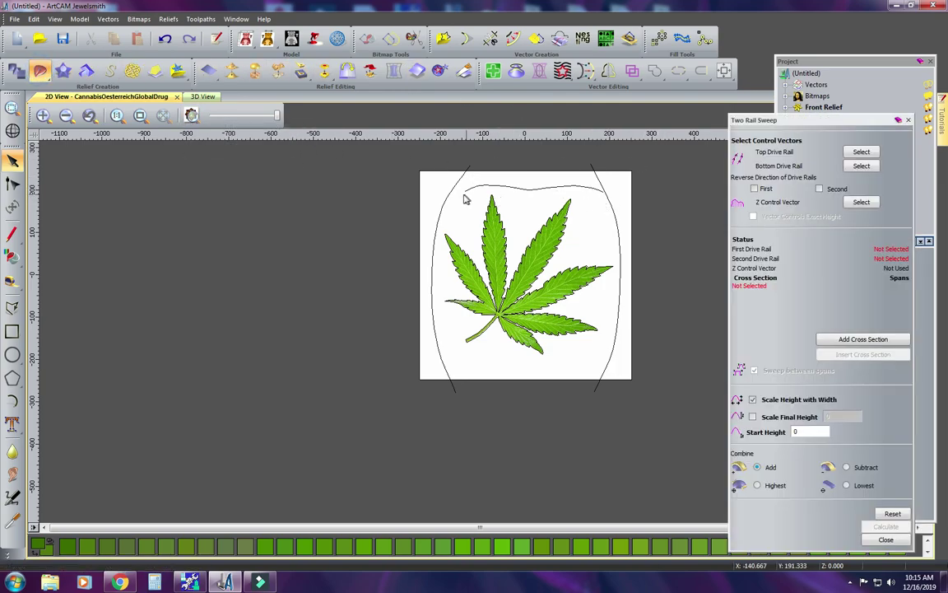
left_click(202, 96)
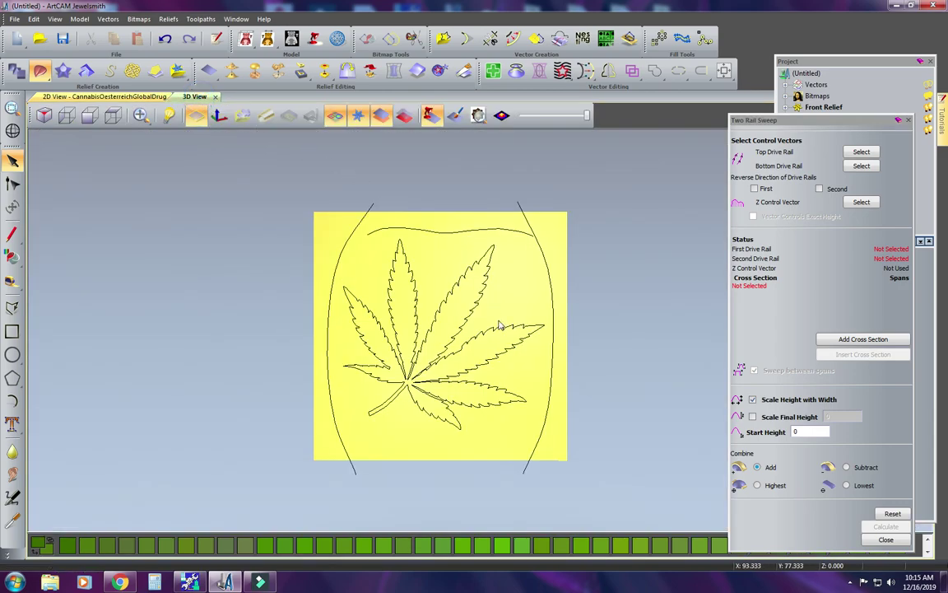
left_click_drag(570, 256, 568, 250)
left_click(336, 286)
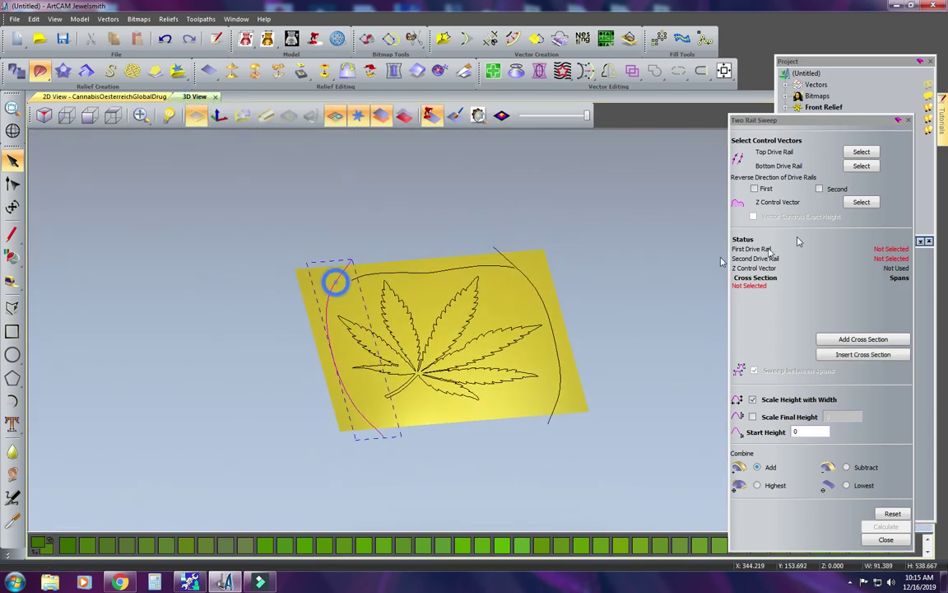
left_click(876, 152)
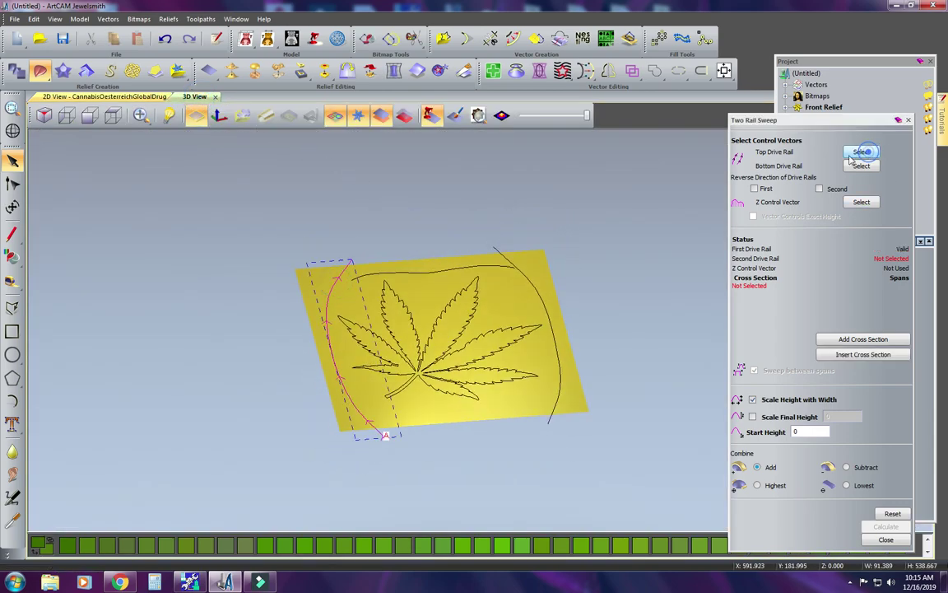
left_click(529, 285)
left_click(861, 165)
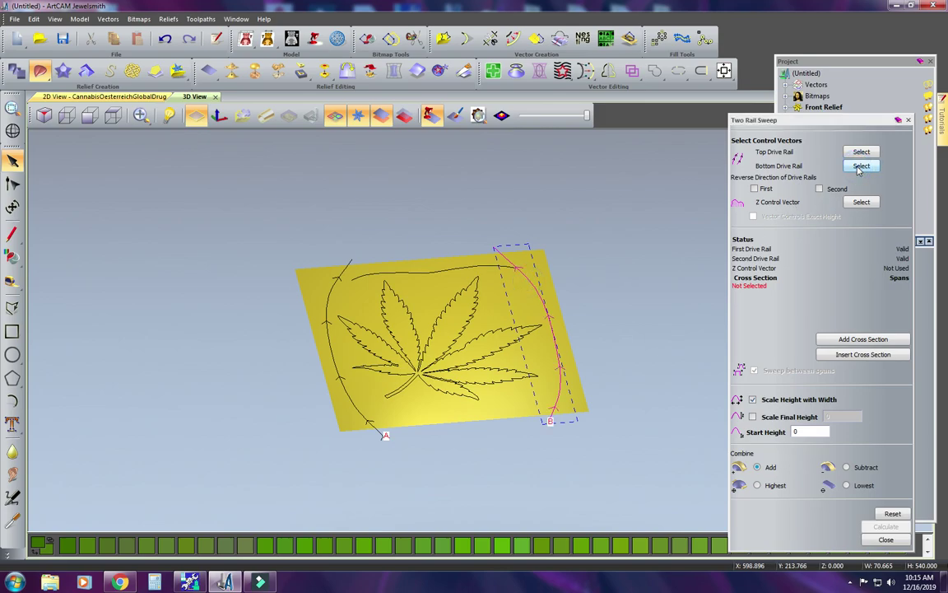
- Add the wavy curve above the leaf as the cross section and calculate the sweep in Add mode
left_click(477, 269)
left_click(876, 342)
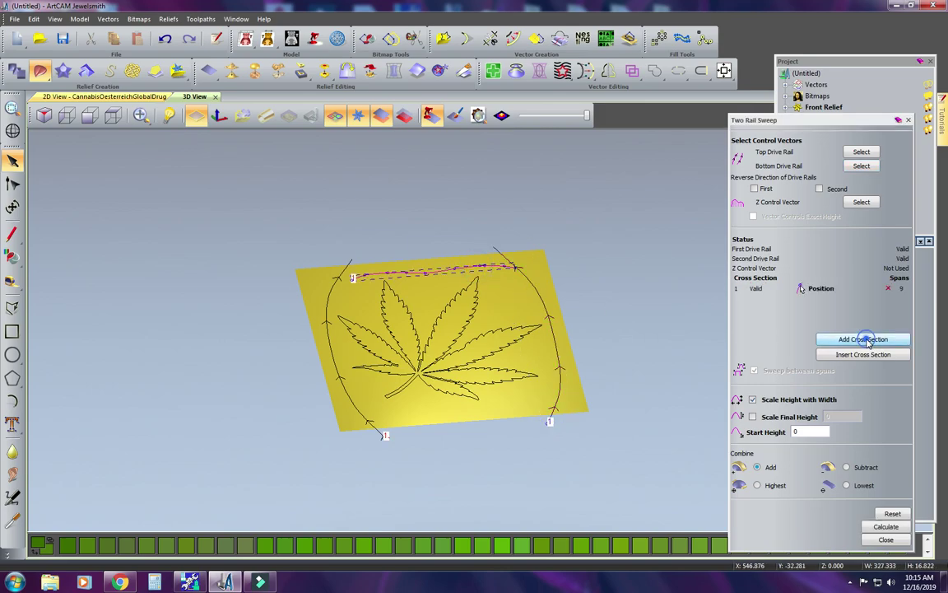
left_click(886, 526)
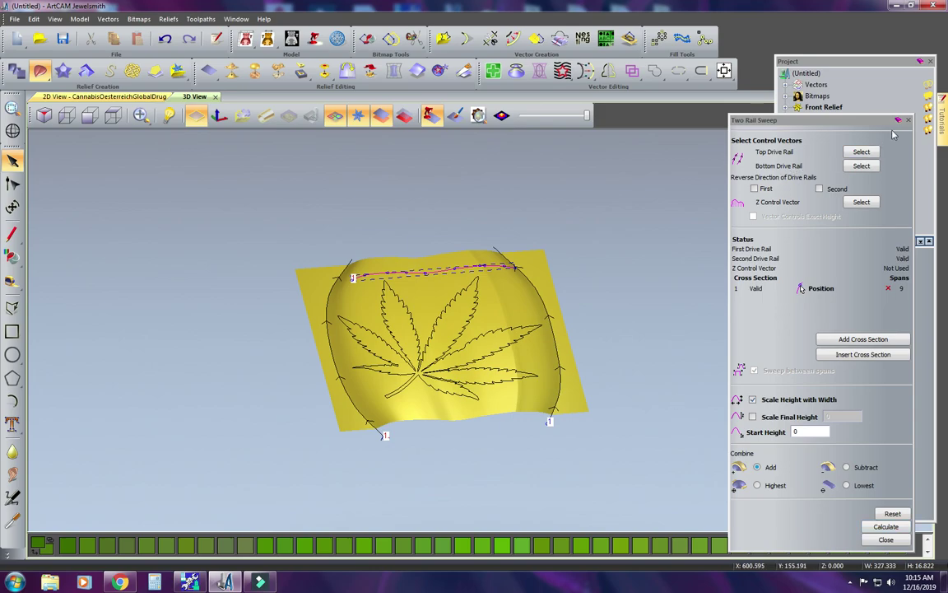
left_click(885, 540)
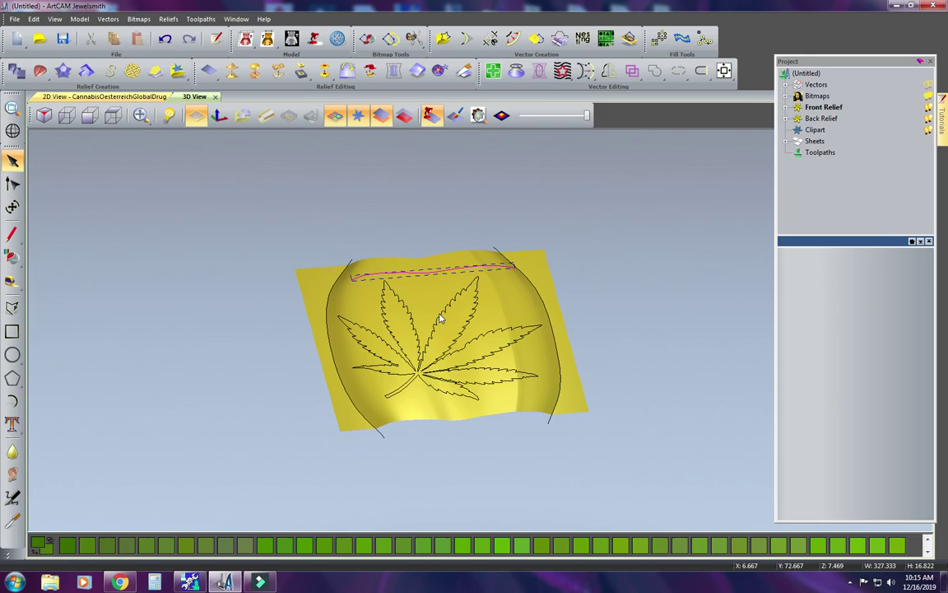
left_click(335, 116)
mouse_move(429, 364)
left_mouse_down()
mouse_move(491, 319)
mouse_move(430, 323)
mouse_move(442, 378)
left_mouse_up()
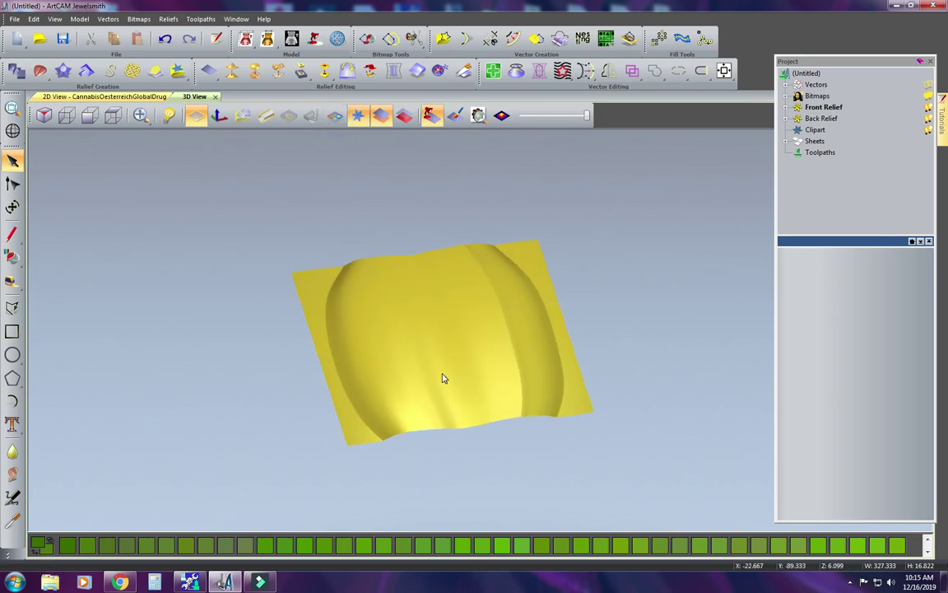
- Try zeroing the relief outside the leaf outline with the Shape Editor, and inspect the relief with the vectors hidden
left_click(335, 116)
double_click(401, 307)
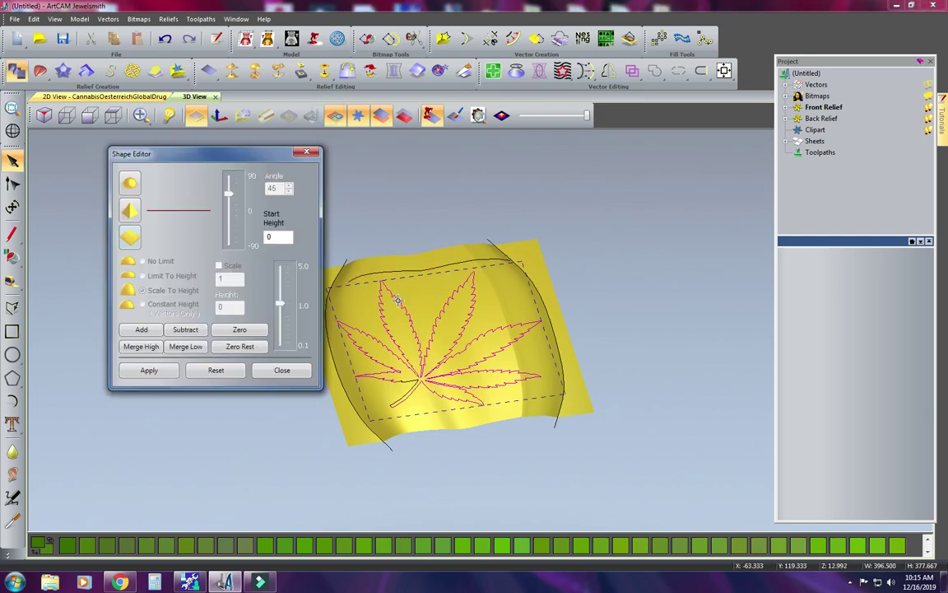
left_click(242, 346)
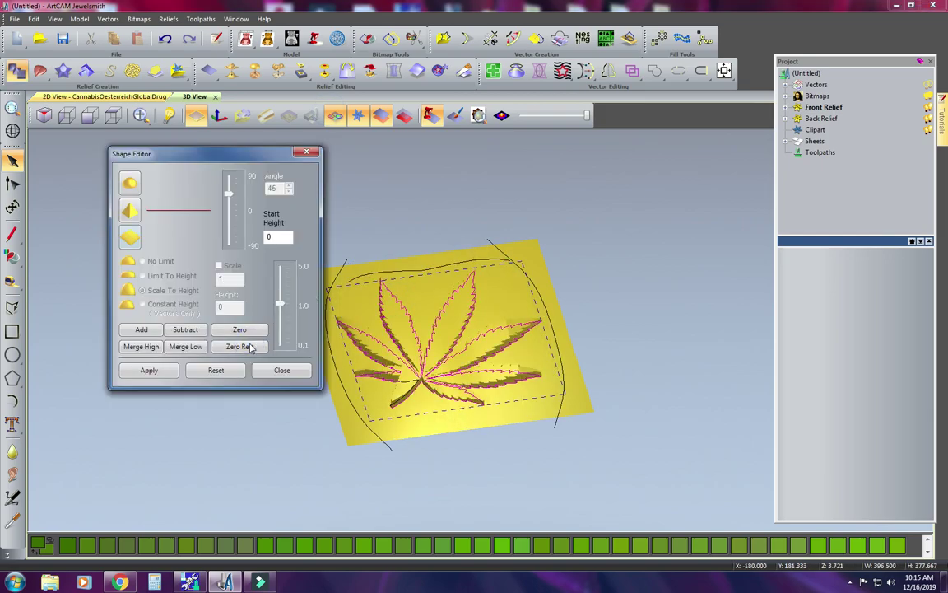
left_click(278, 372)
left_click(334, 116)
left_click_drag(457, 252, 367, 351)
scroll(432, 389, "up", 3)
scroll(395, 377, "up", 2)
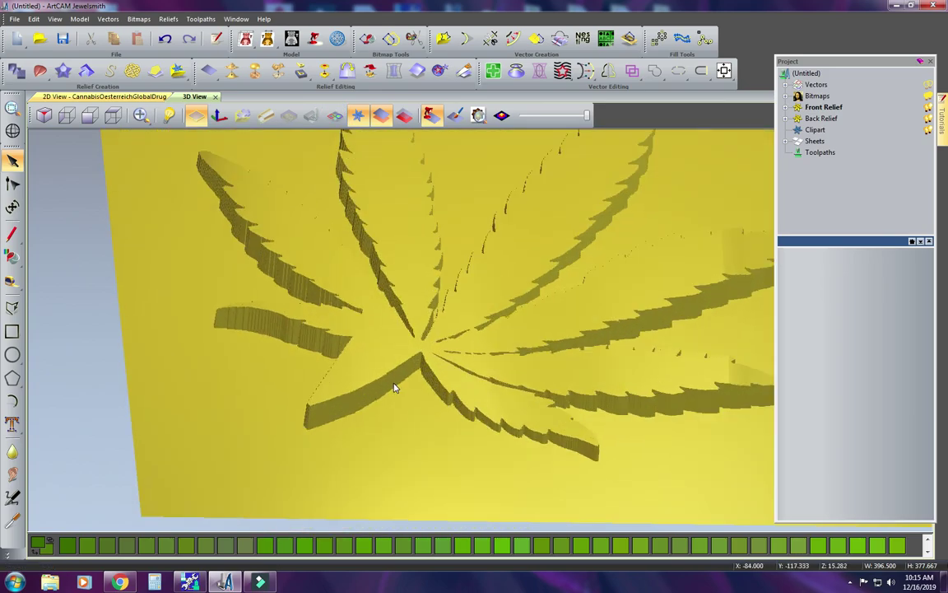
- Undo the zeroing of the relief outside the leaf outline and show the vectors again
left_click(165, 38)
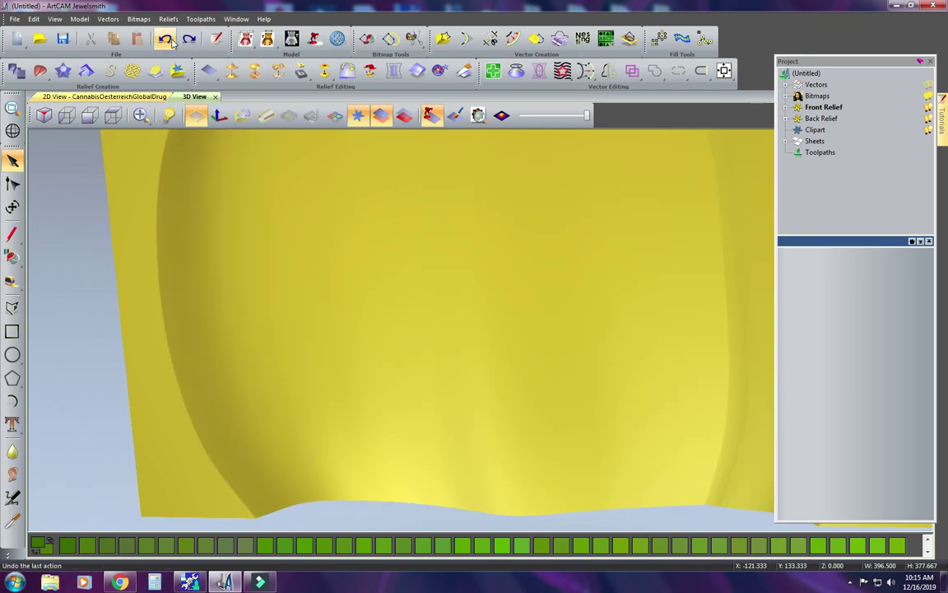
scroll(303, 159, "down", 1)
left_click(334, 117)
scroll(385, 206, "down", 1)
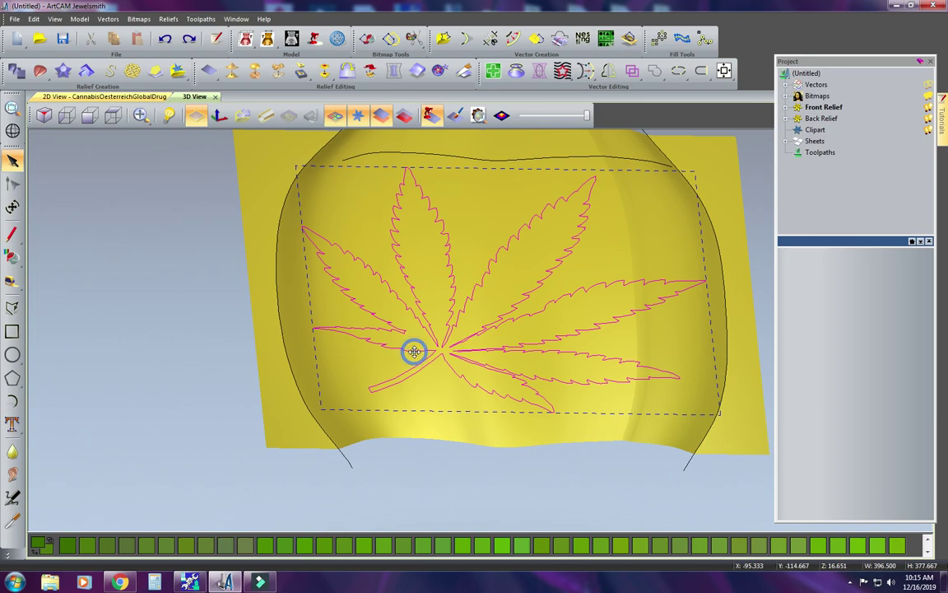
- Join the leaf outline vectors at their coincident nodes with a tolerance of 0.025
left_click(679, 70)
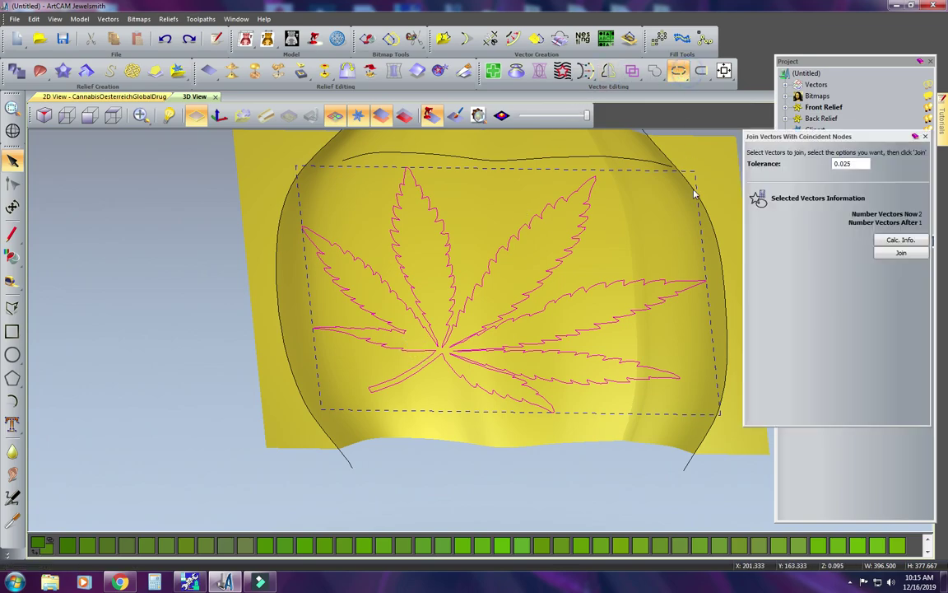
left_click(901, 254)
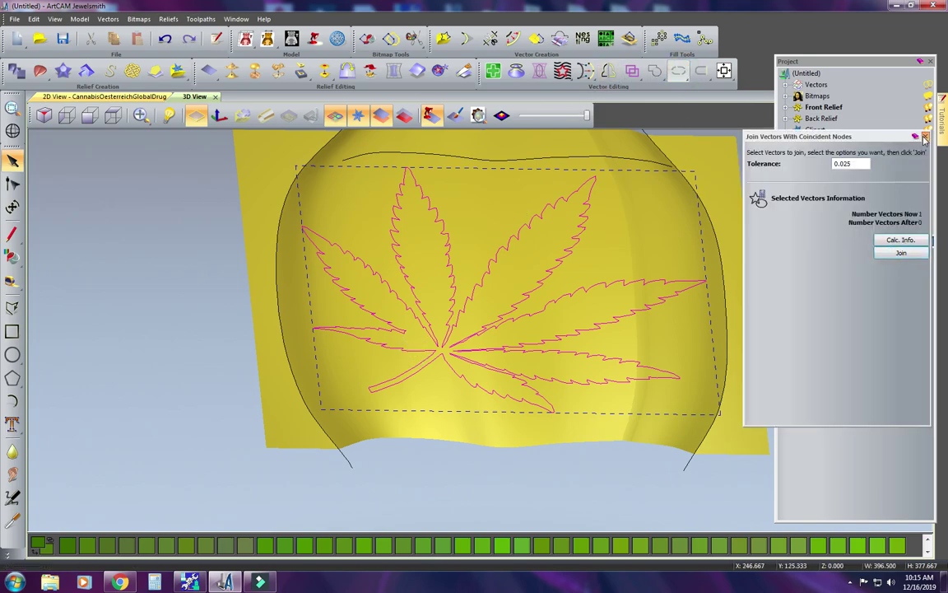
left_click(925, 137)
- Try zeroing the relief inside the joined leaf outline with the Shape Editor, and undo it
left_click_drag(631, 314, 504, 333)
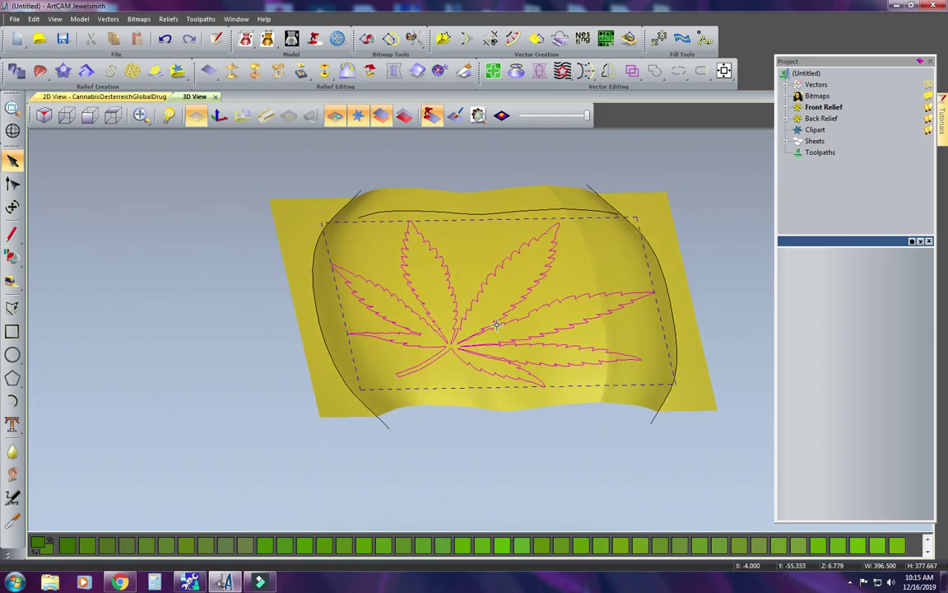
double_click(496, 325)
left_click(241, 329)
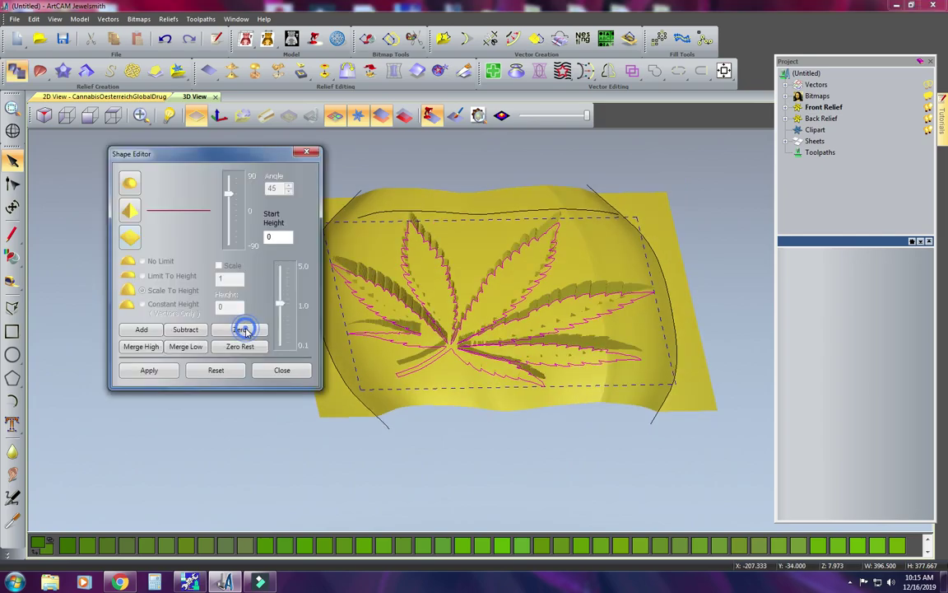
left_click_drag(392, 362, 500, 383)
left_click(283, 370)
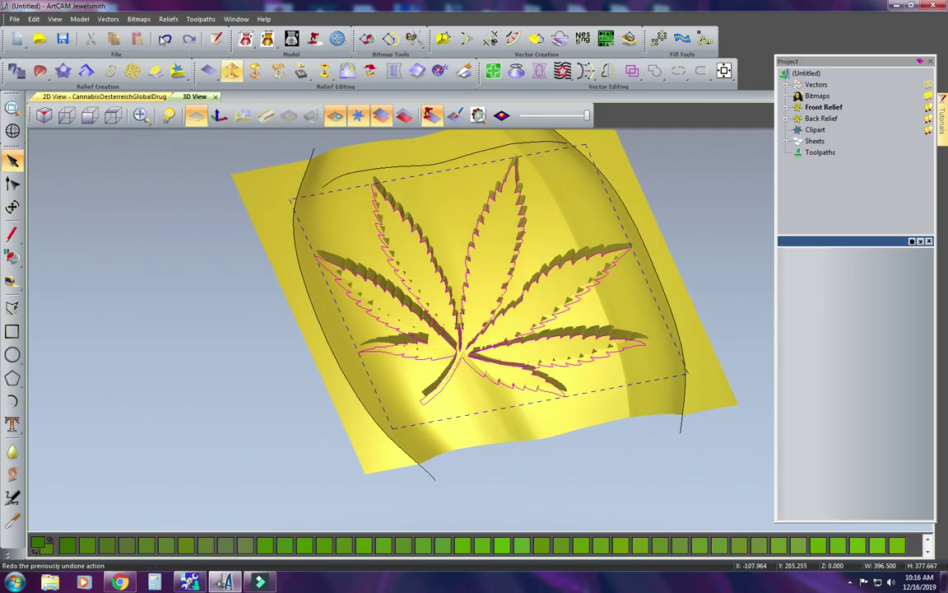
left_click(164, 39)
- Zero the relief inside the leaf outline once more, inspect it from a lower angle, and undo the zeroing
scroll(372, 219, "down", 2)
left_click(470, 251)
scroll(478, 270, "up", 1)
double_click(479, 263)
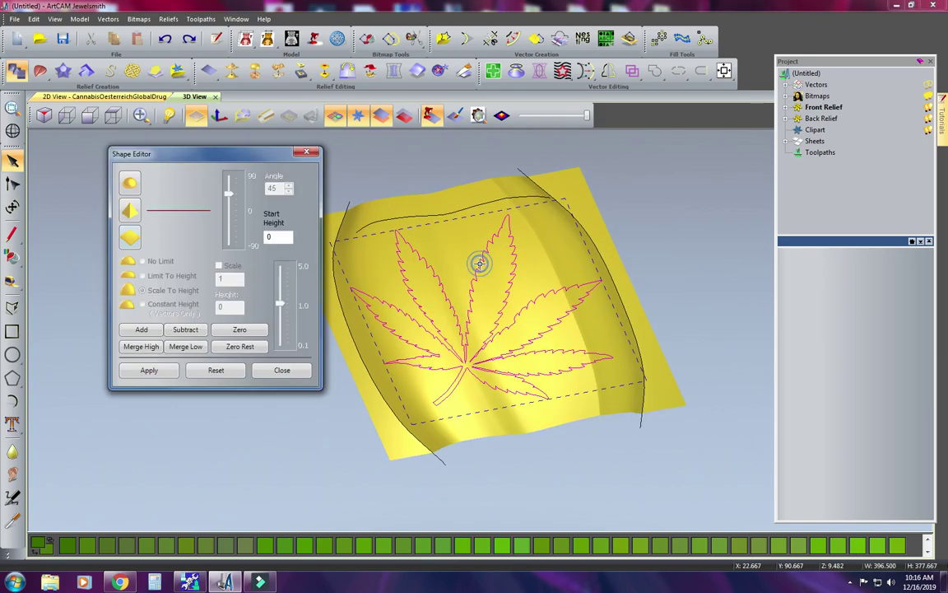
left_click(252, 330)
left_click_drag(479, 368, 504, 331)
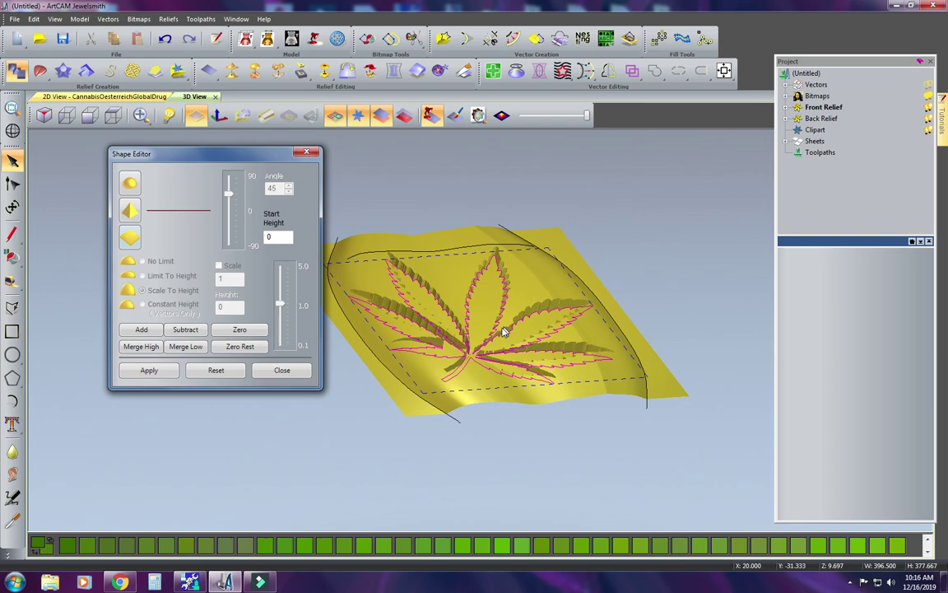
left_click(296, 372)
key("ctrl+z")
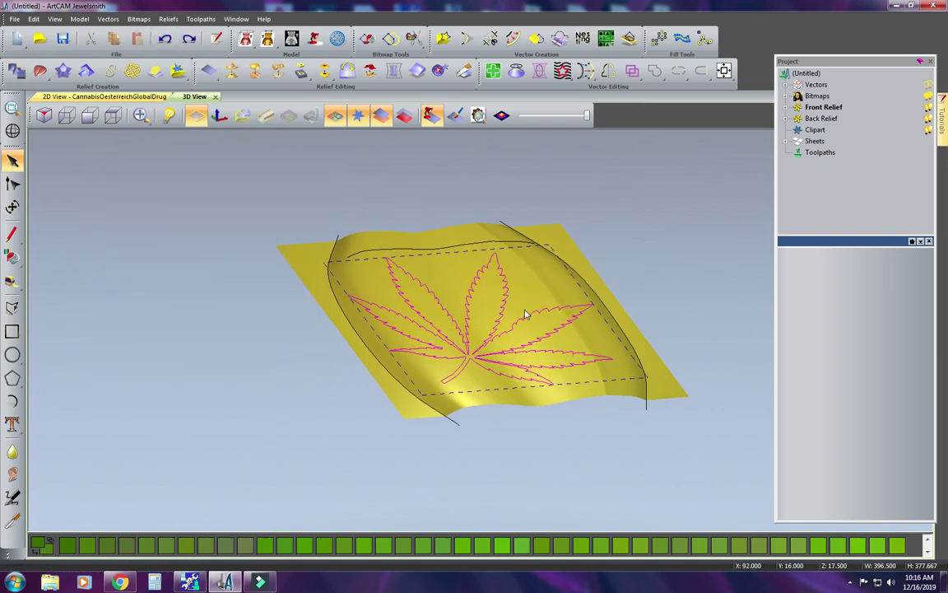
- Zero the rest of the relief outside the leaf outline with the Shape Editor
double_click(508, 282)
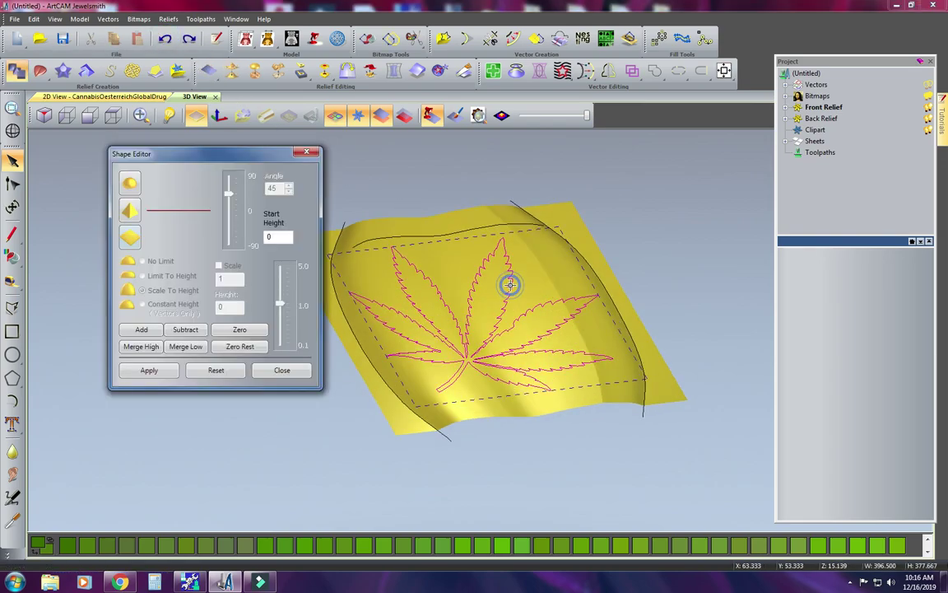
left_click(251, 346)
left_click(300, 371)
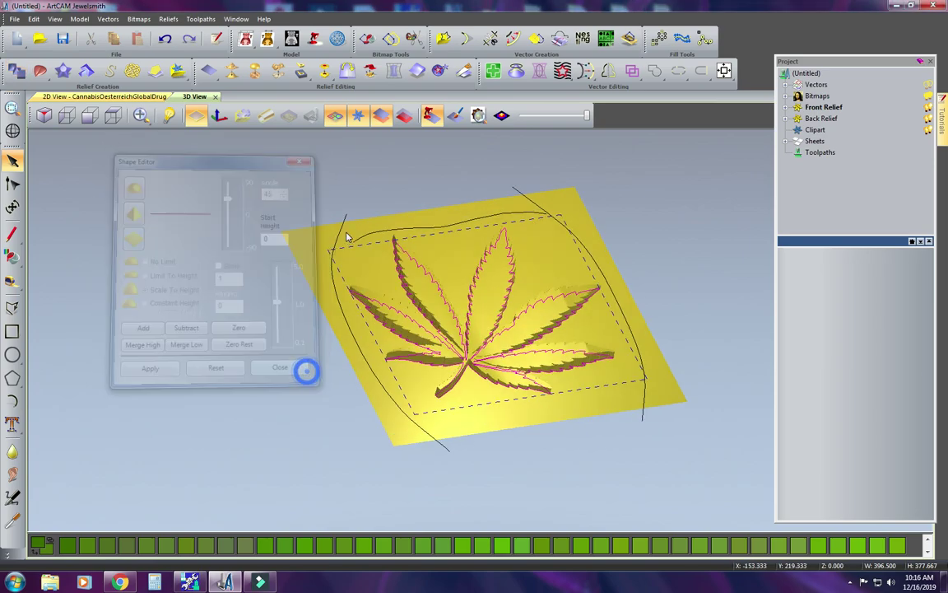
- Hide the vectors in the 3D view and inspect the leaf relief from a close angle and from above
left_click(335, 115)
left_click_drag(498, 283, 394, 329)
scroll(472, 359, "up", 3)
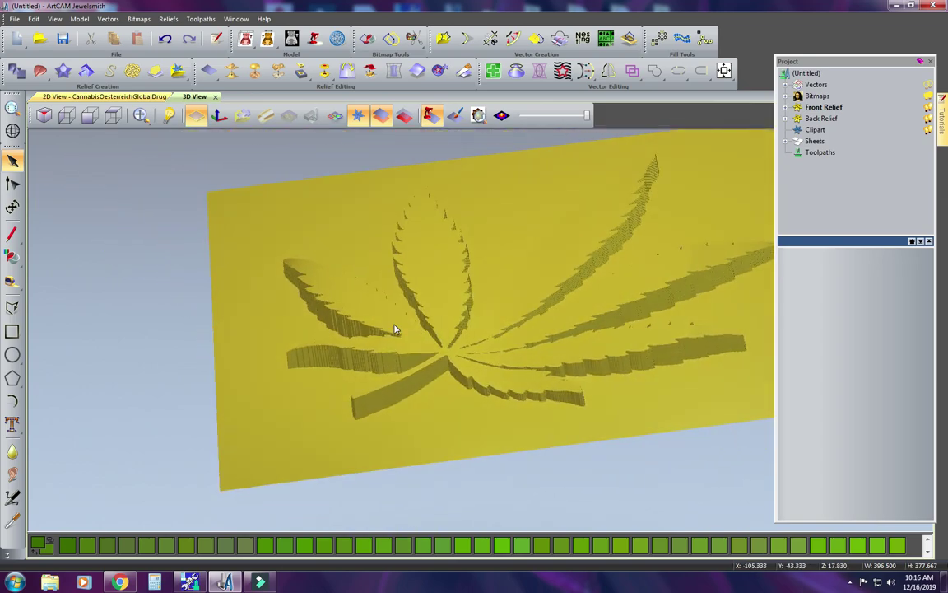
left_click(112, 115)
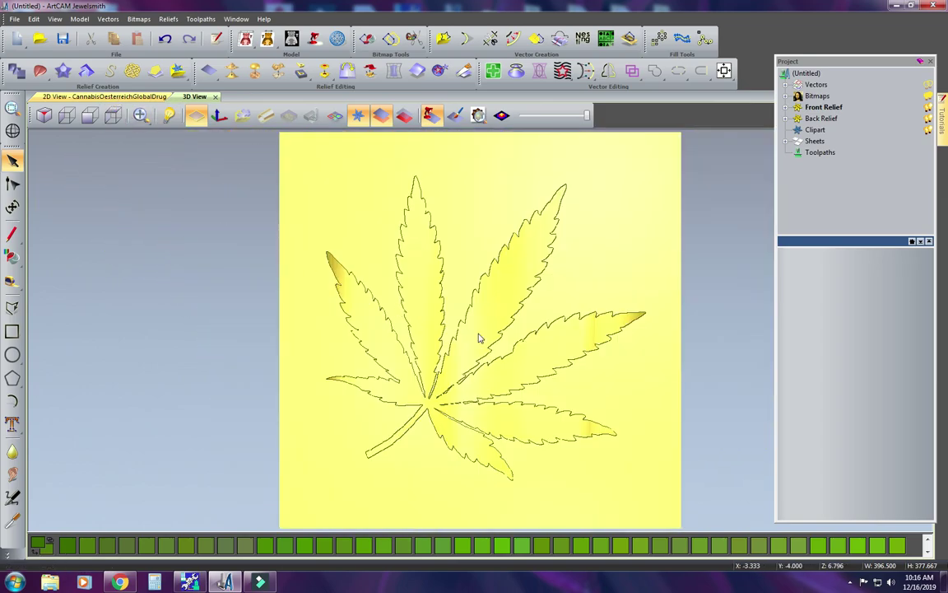
- In the 2D view, draw a straight polyline from the leaf's centre to the upper-right leaflet's tip, spanning about 172 by 274 mm
left_click(124, 98)
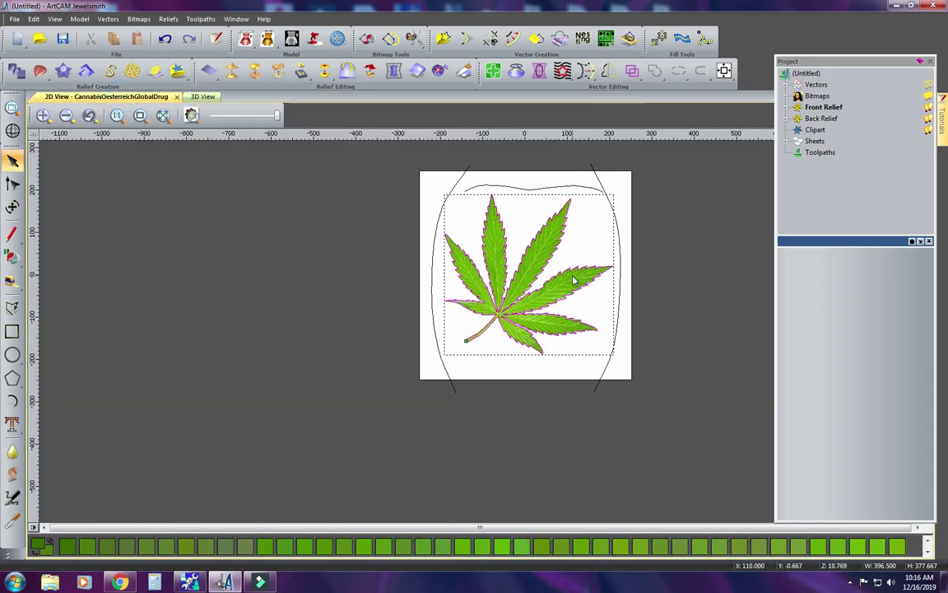
left_click(12, 307)
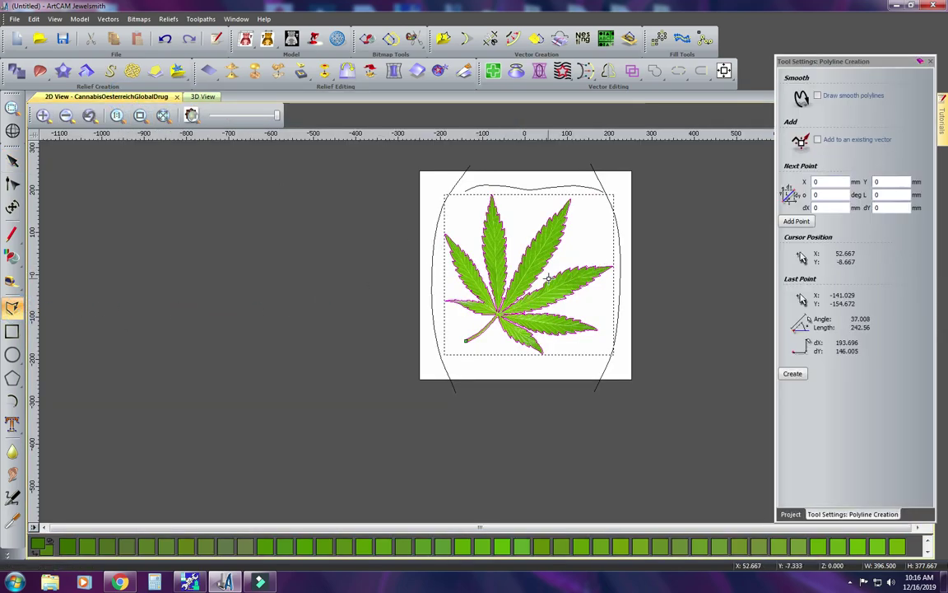
scroll(570, 240, "up", 5)
scroll(580, 206, "down", 5)
scroll(378, 345, "up", 5)
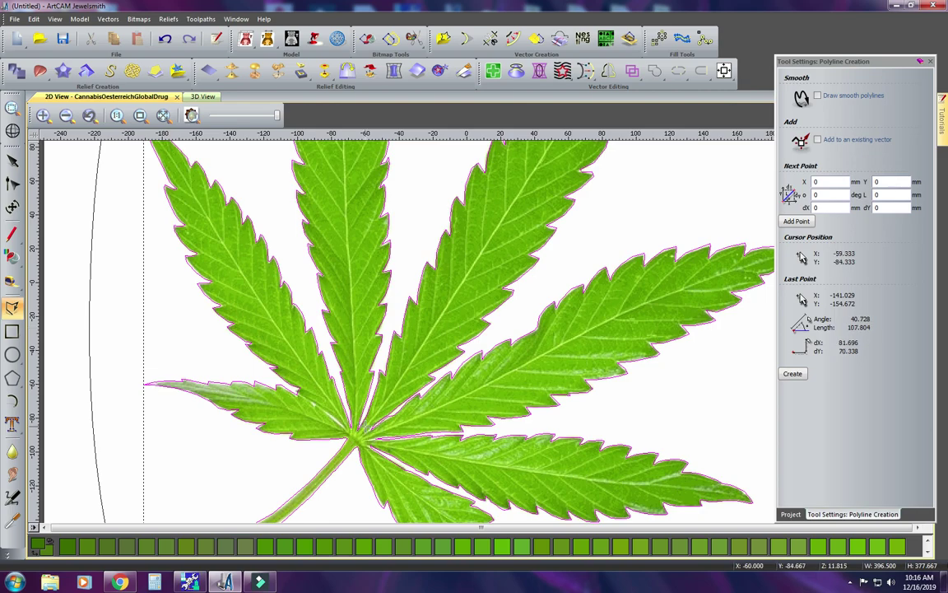
left_click(356, 435)
scroll(477, 327, "down", 3)
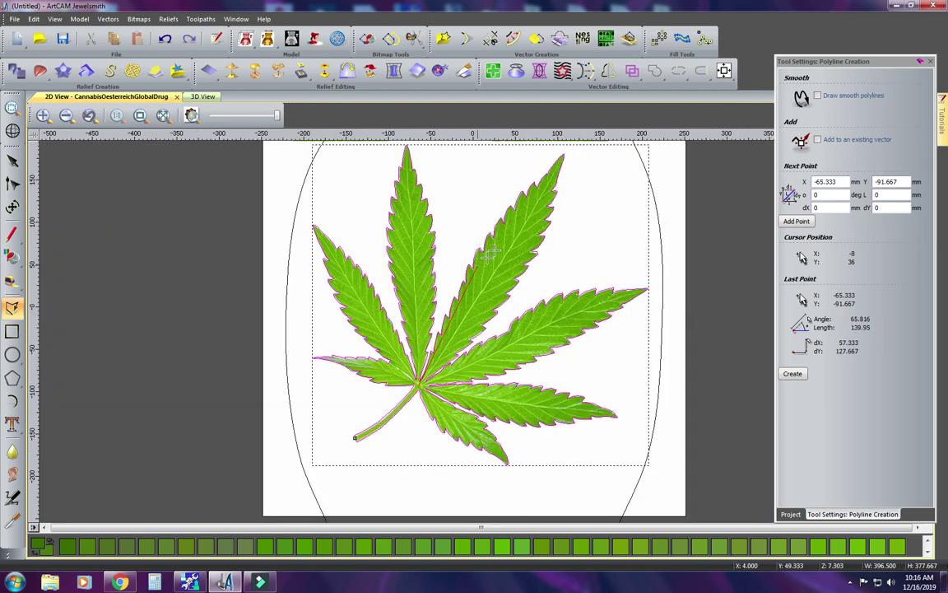
left_click(564, 153)
right_click(565, 153)
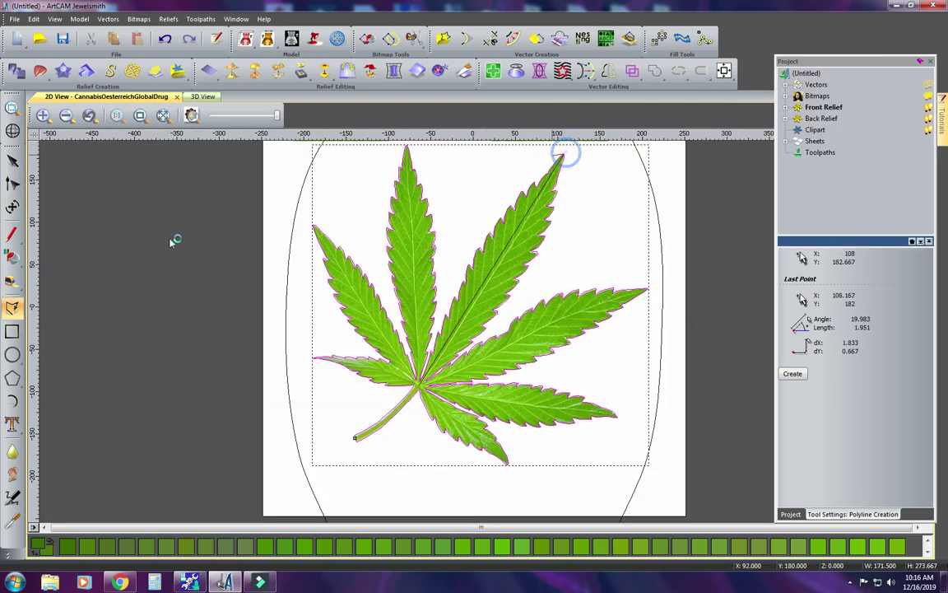
- Draw a straight polyline from the leaf's centre past the top leaflet's tip, spanning about 16 by 306 mm
left_click(12, 307)
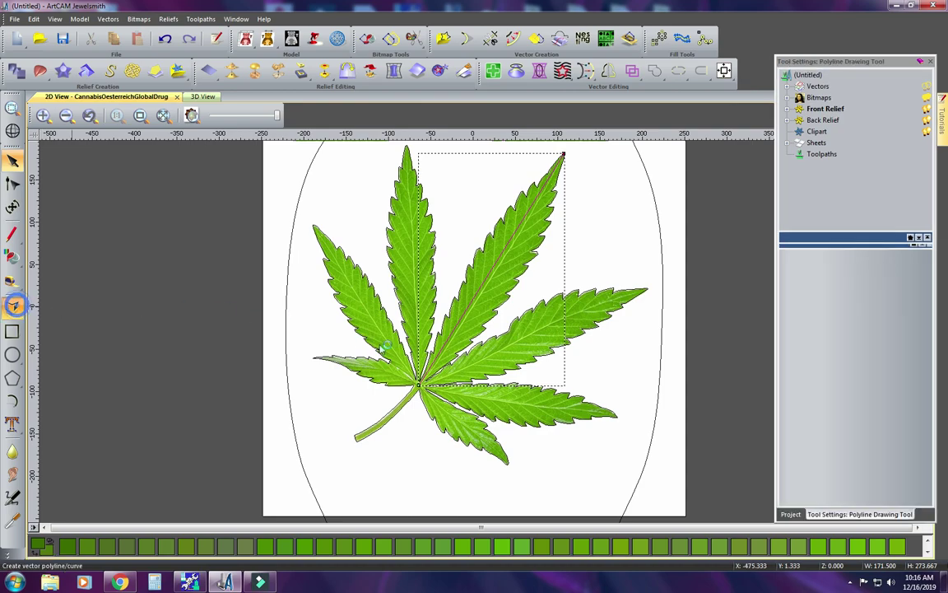
left_click(419, 385)
scroll(434, 223, "down", 3)
scroll(450, 237, "up", 4)
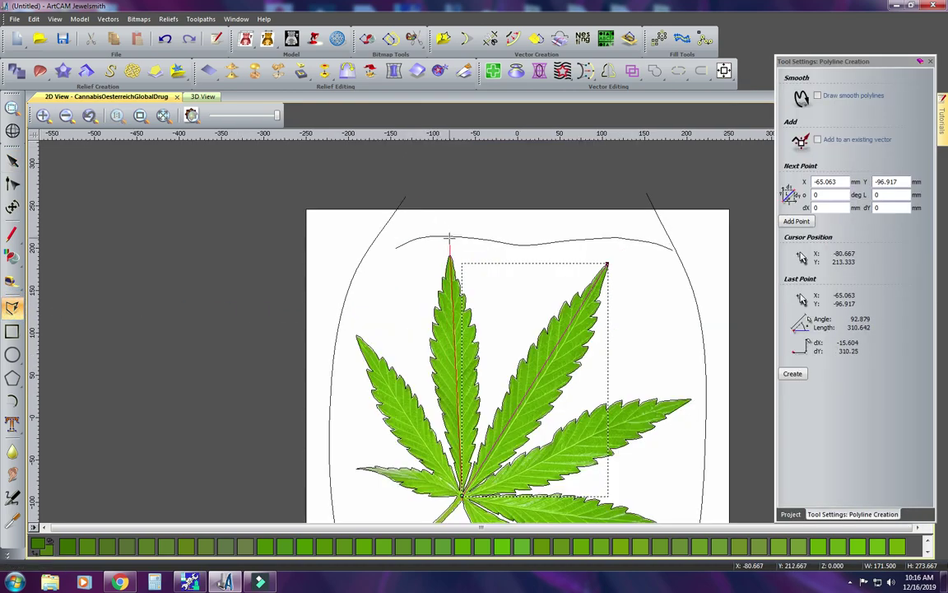
left_click(450, 237)
key("Escape")
- Draw a straight polyline from the leaf's centre past the upper-left leaflet's tip, spanning about 129 by 197 mm
left_click(13, 307)
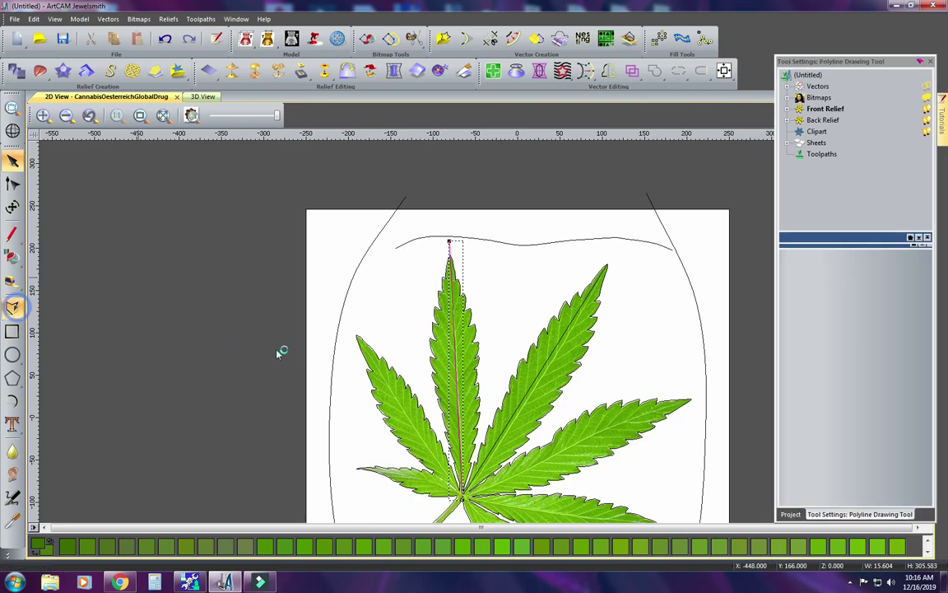
scroll(461, 494, "up", 2)
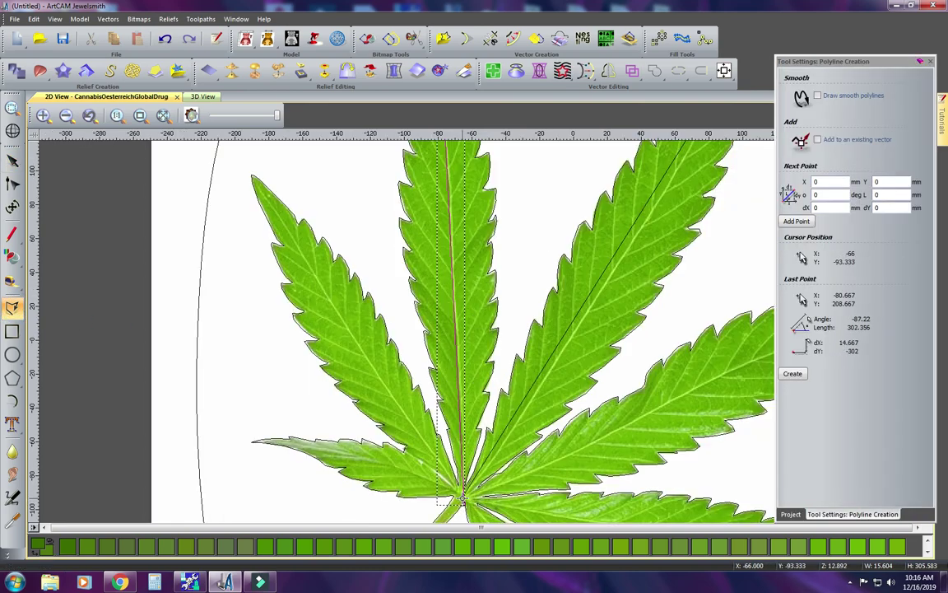
scroll(461, 498, "up", 4)
left_click(462, 491)
scroll(462, 492, "down", 2)
scroll(381, 285, "down", 2)
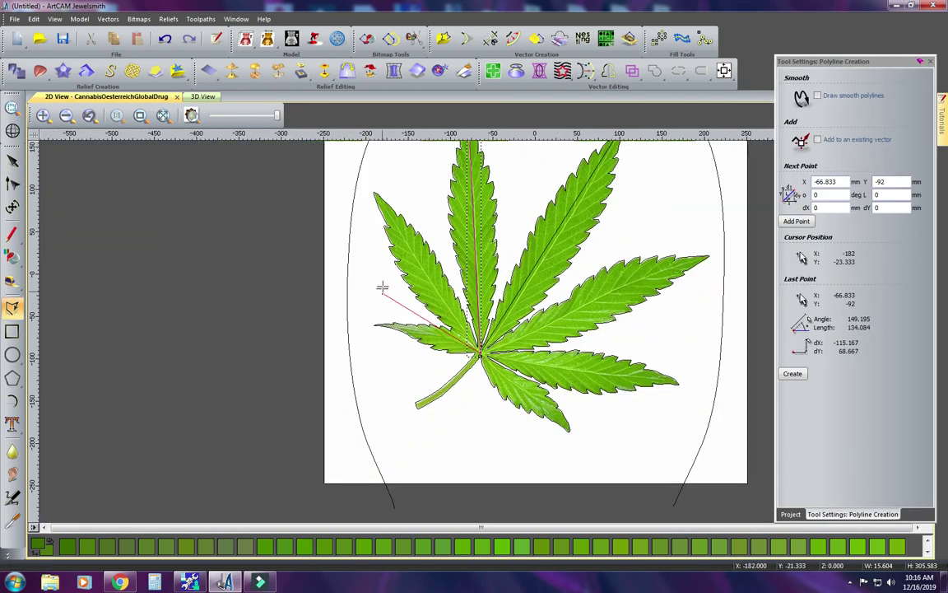
left_click(370, 185)
right_click(370, 185)
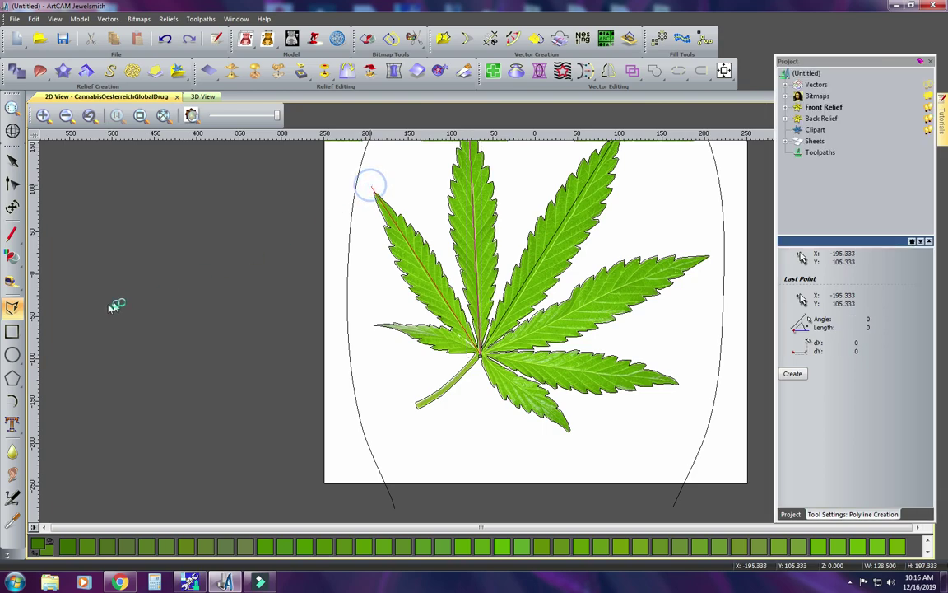
- Draw a straight polyline from the leaf's centre past the long lower-right leaflet's tip, spanning about 247 by 38 mm
left_click(11, 308)
scroll(521, 347, "up", 2)
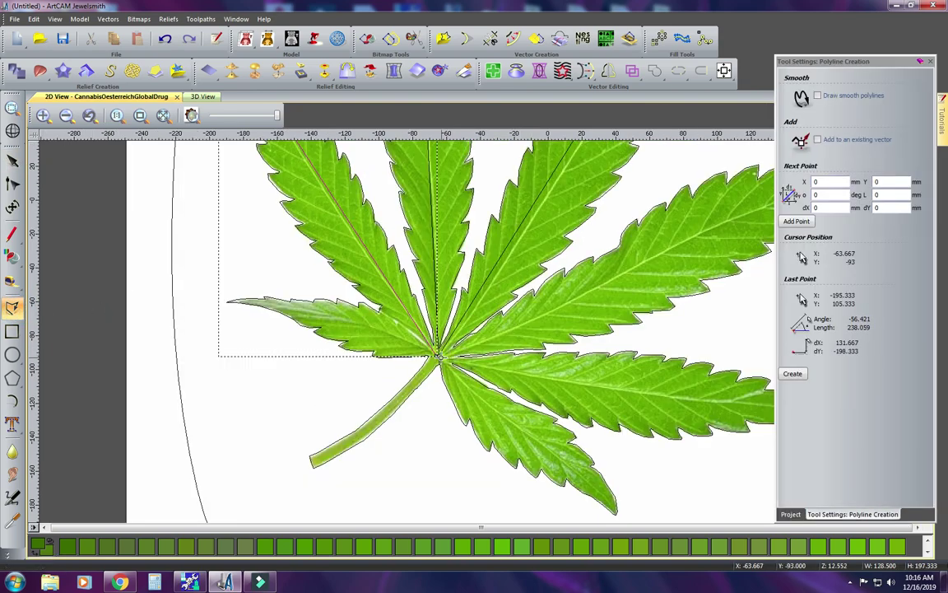
left_click(438, 356)
scroll(669, 372, "down", 2)
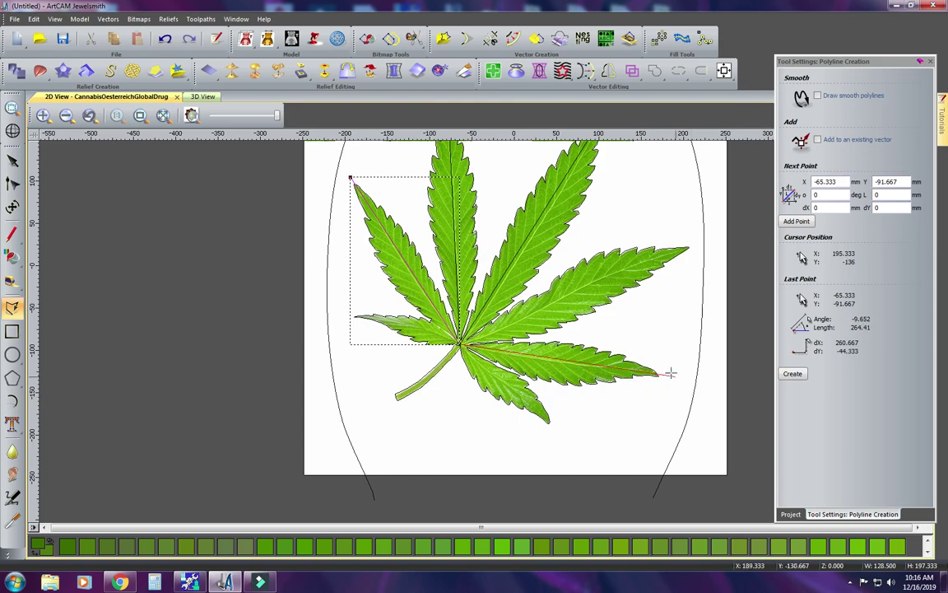
left_click(668, 376)
key("Escape")
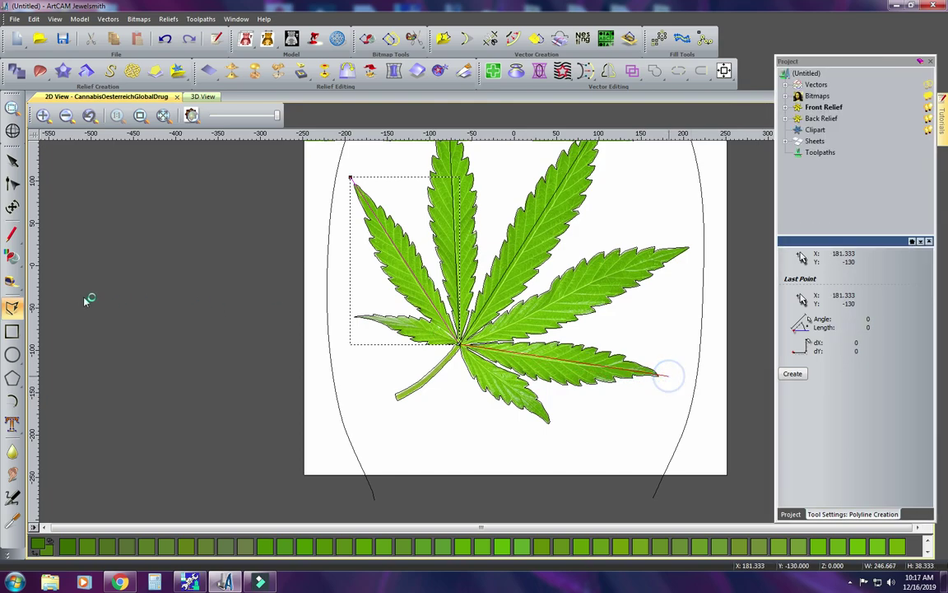
- Draw a straight polyline from the leaf's centre past the rightmost leaflet's tip, spanning about 279 by 120 mm
left_click(11, 307)
left_click(460, 345)
left_click(696, 242)
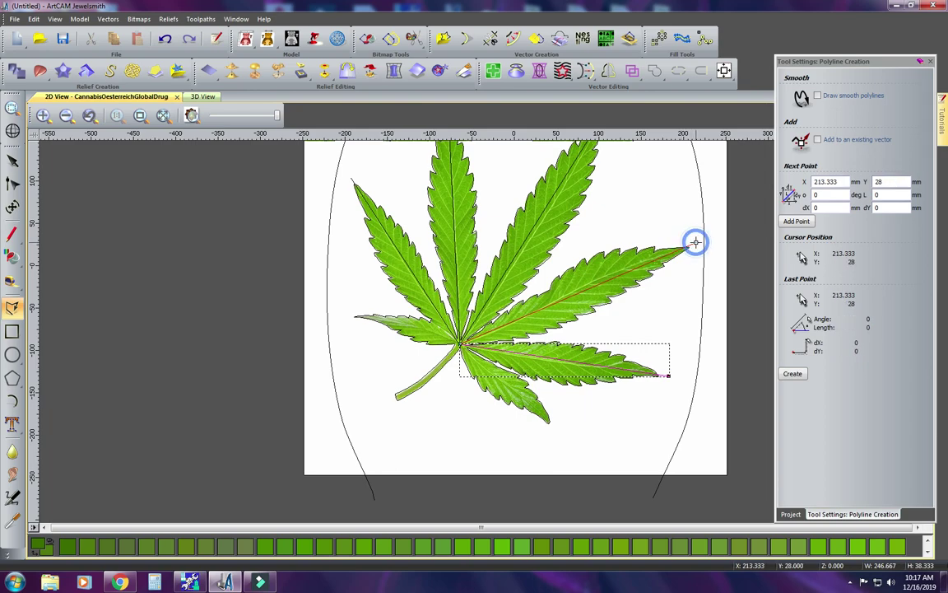
key("Escape")
- Draw a straight polyline from the leaf's centre past the small left leaflet's tip, spanning about 135 by 37 mm
left_click(12, 307)
scroll(463, 336, "up", 2)
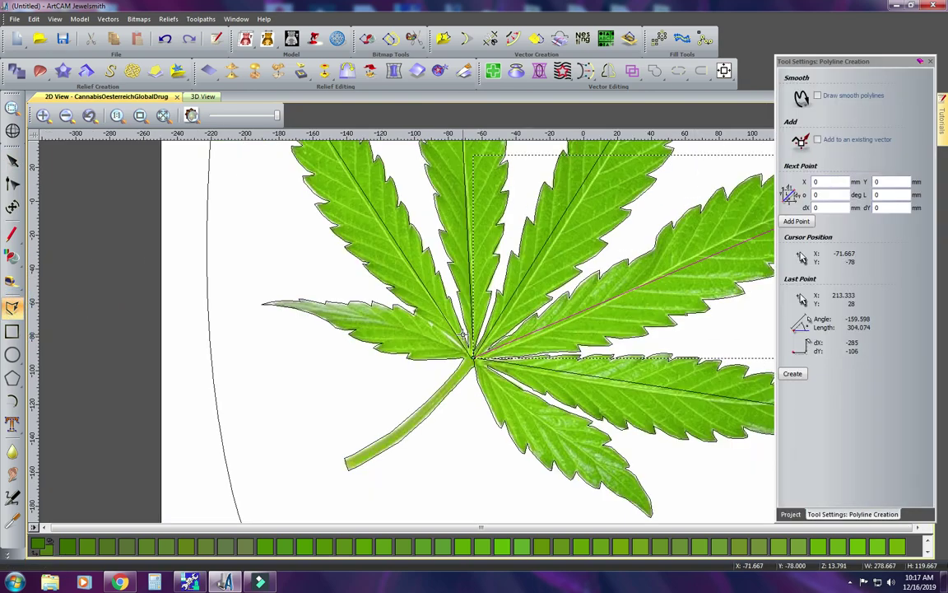
left_click(474, 356)
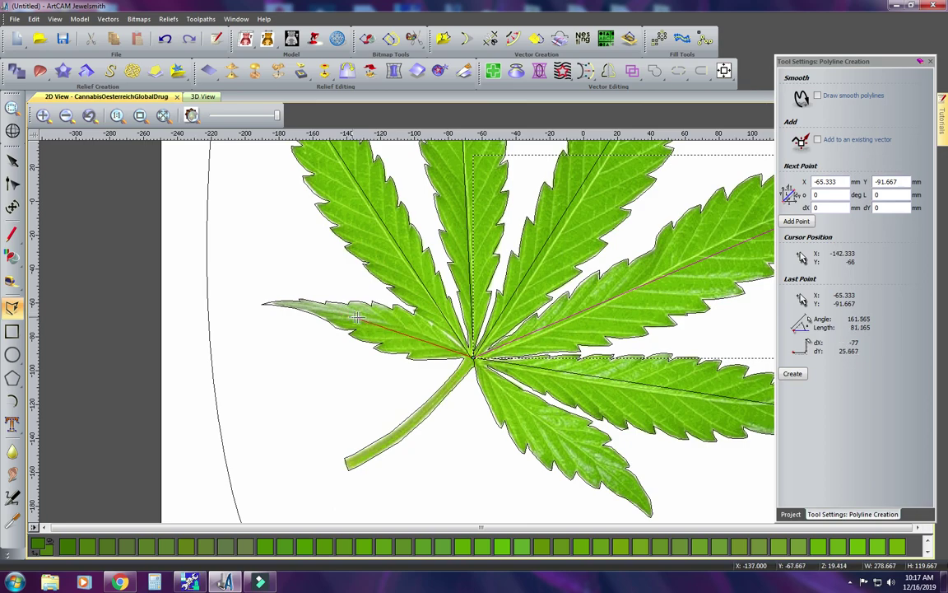
left_click(245, 294)
right_click(245, 294)
- Draw a straight polyline from the leaf's centre to the bottom leaflet's tip, spanning about 106 by 92 mm
left_click(12, 307)
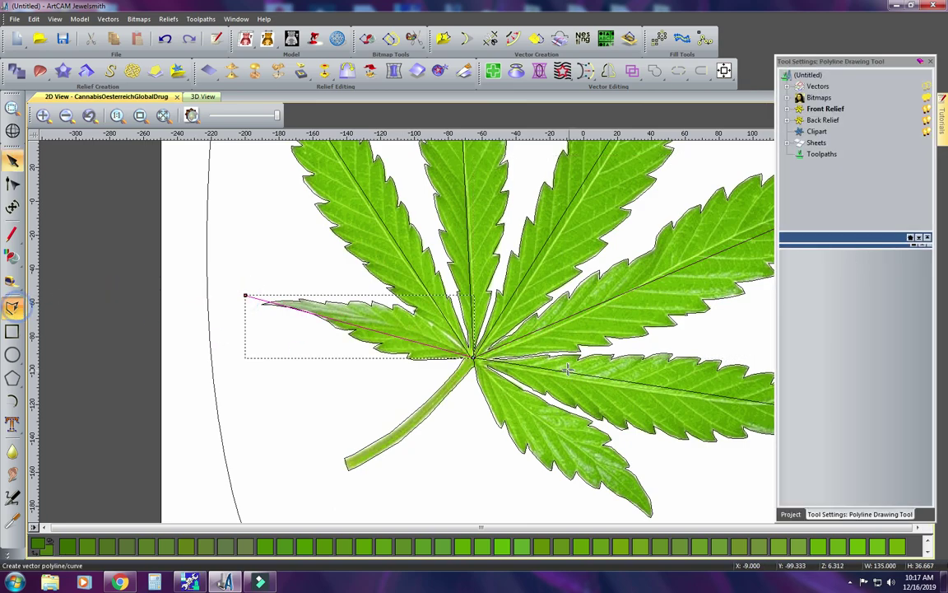
left_click(474, 357)
left_click(652, 514)
right_click(654, 516)
scroll(627, 436, "down", 3)
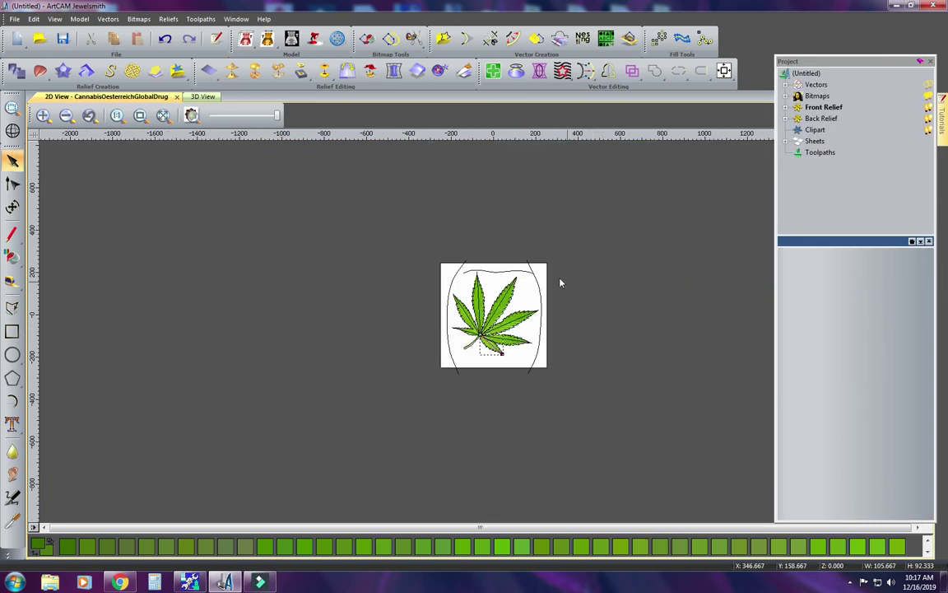
- Insert a node in the upper-right leaflet's centre line and move it along the midrib to about X 65, Y 107
scroll(494, 313, "up", 2)
left_click(485, 310)
right_click(486, 303)
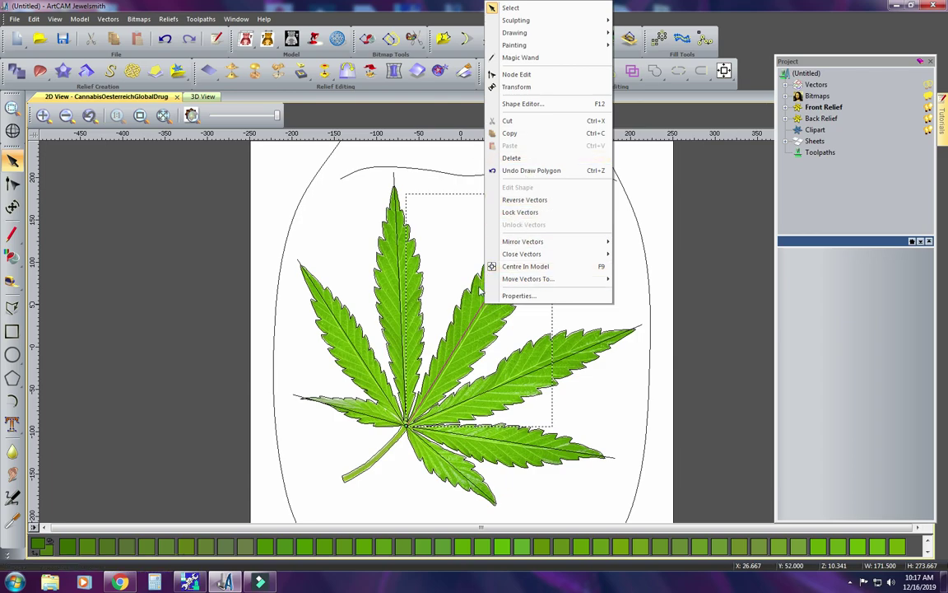
left_click(517, 74)
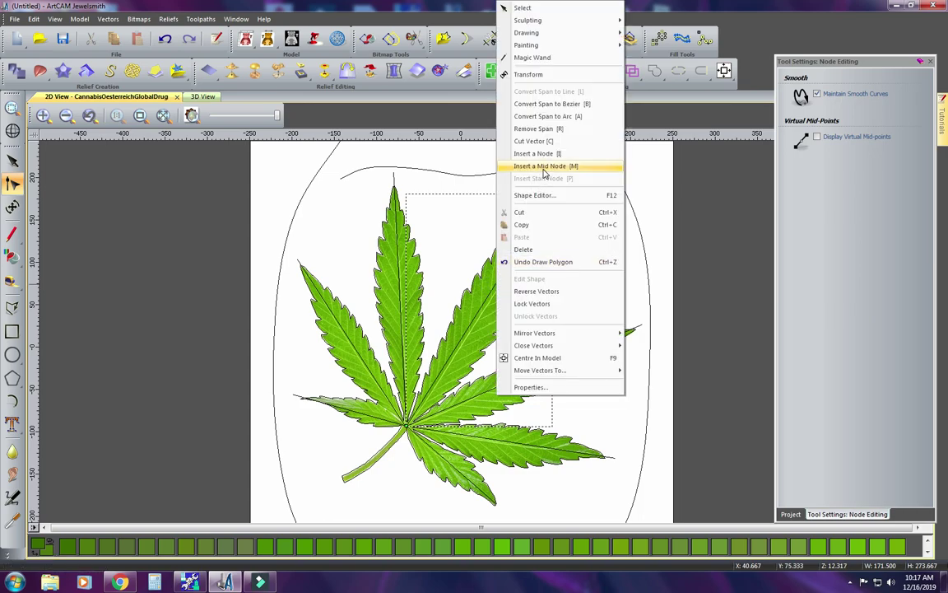
left_click(533, 153)
scroll(483, 328, "up", 3)
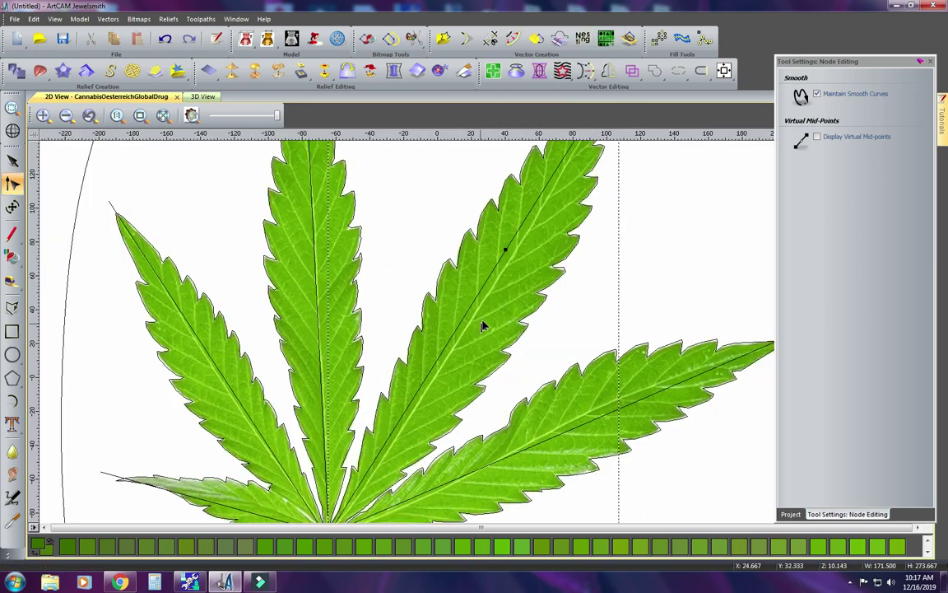
left_click_drag(506, 249, 549, 200)
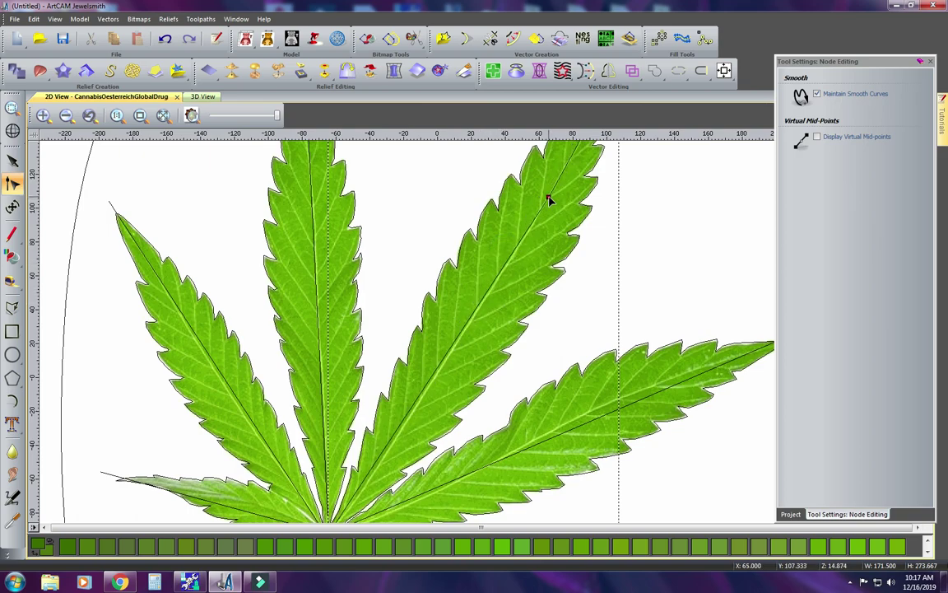
- Insert two more nodes in the upper-right leaflet's centre line and place them on the midrib at about X 0, Y 4 and X -35, Y -49
scroll(516, 236, "down", 1)
scroll(477, 337, "up", 1)
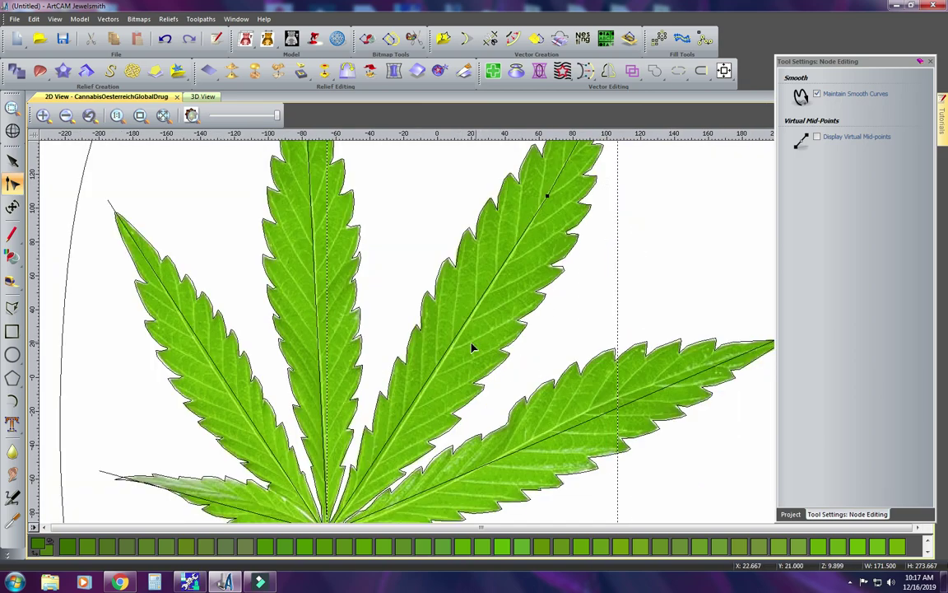
key("i")
left_click_drag(443, 355, 437, 373)
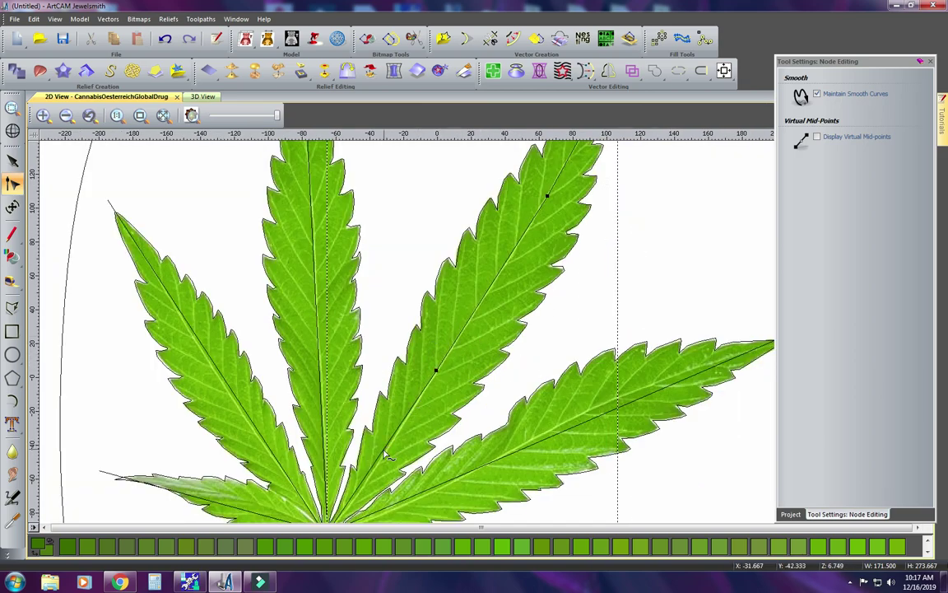
key("i")
left_click_drag(382, 450, 379, 462)
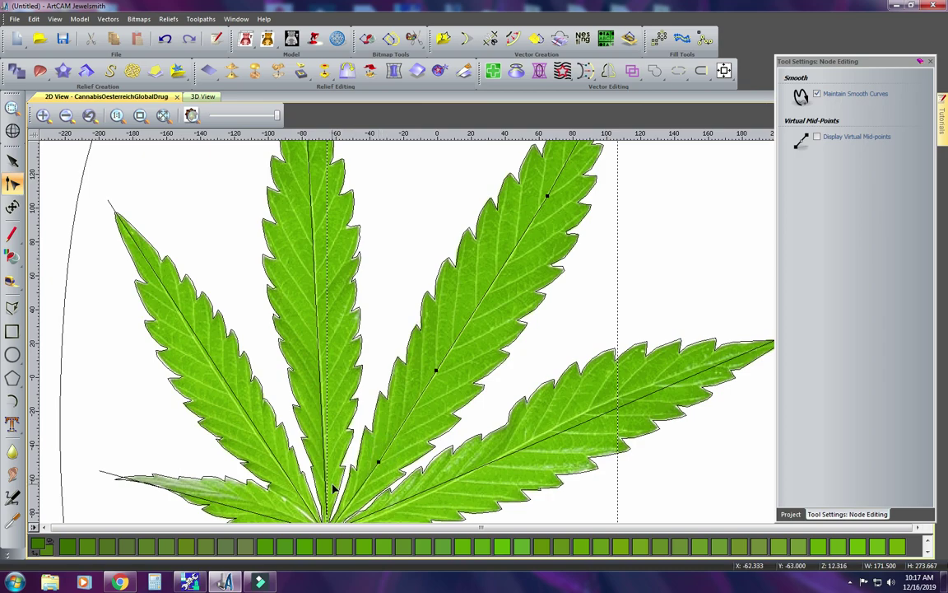
- Insert nodes in the topmost leaflet's centre line and fit them to the midrib at about X -67, Y -37 and X -77, Y 137
scroll(335, 447, "down", 1)
scroll(362, 387, "up", 3)
left_click(436, 349)
key("i")
left_click(436, 379)
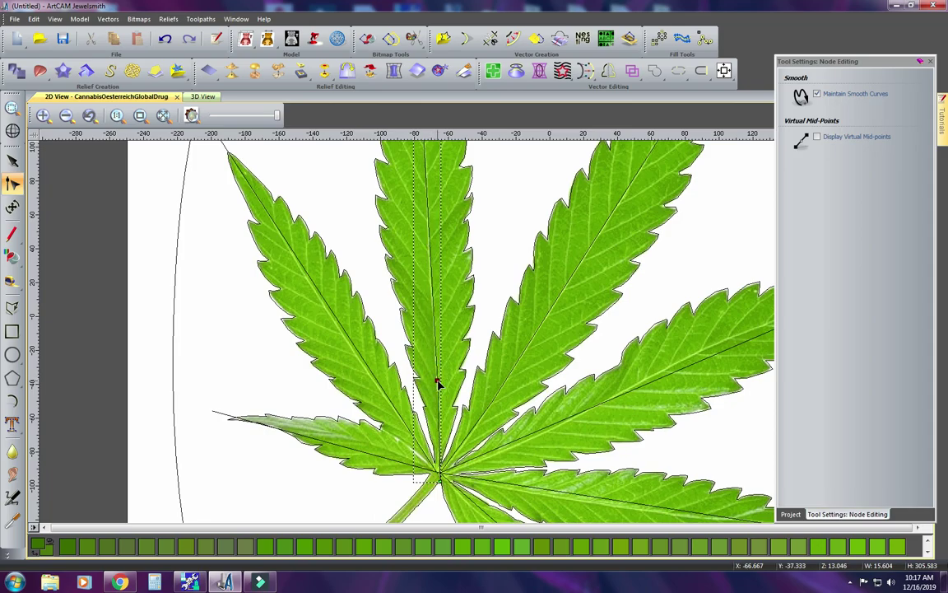
scroll(440, 244, "down", 3)
scroll(451, 222, "up", 3)
scroll(461, 211, "down", 3)
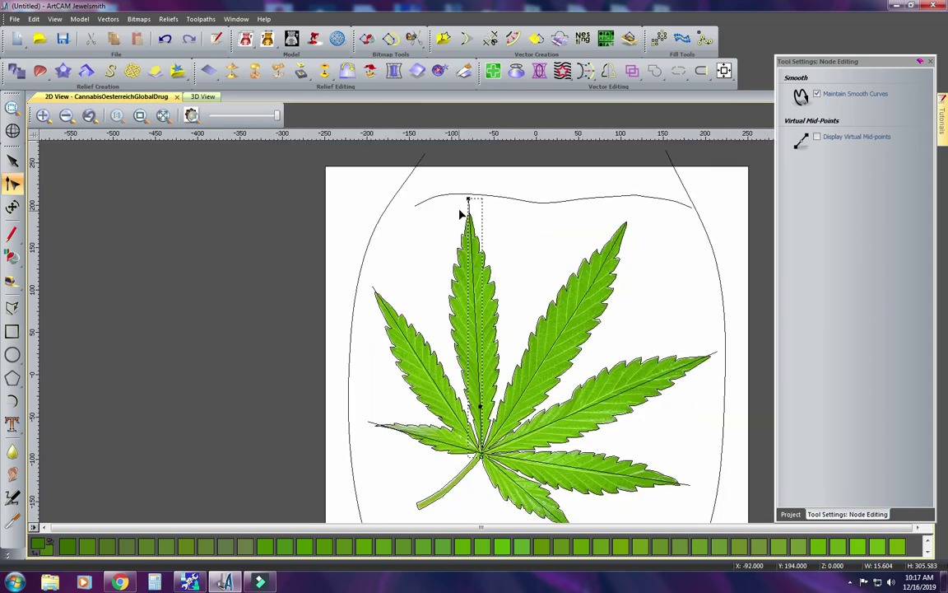
scroll(470, 237, "up", 3)
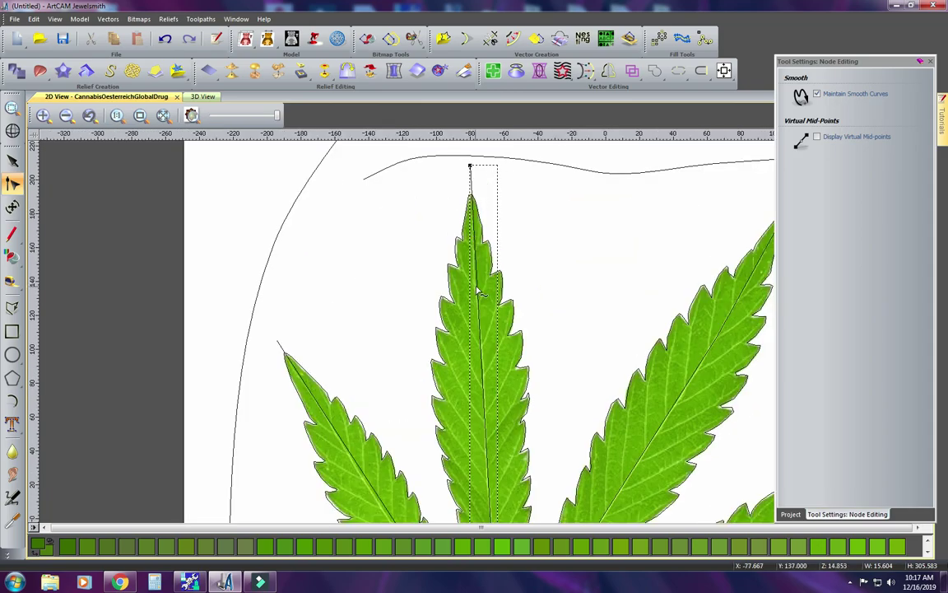
scroll(477, 284, "up", 2)
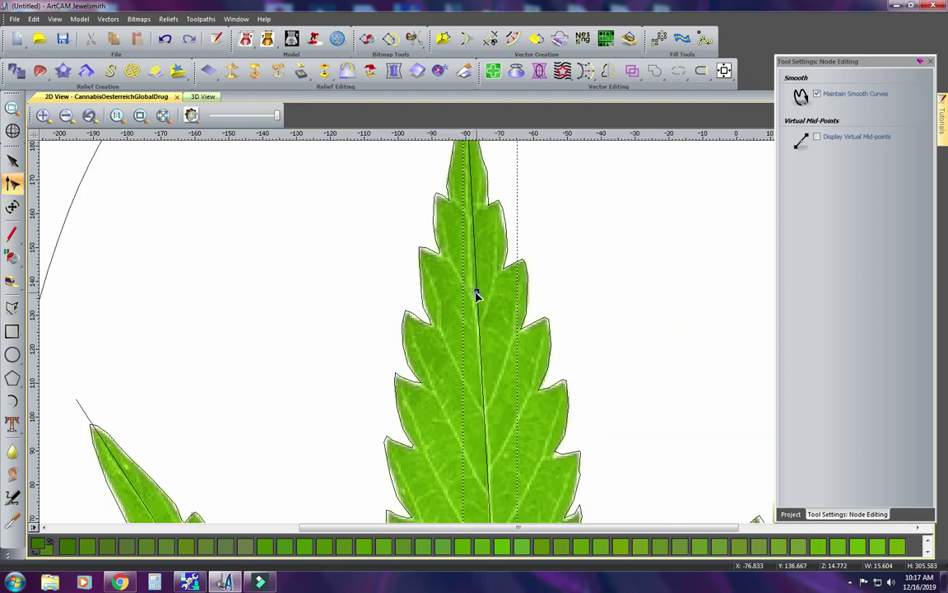
- Insert three nodes in the rightmost leaflet's centre line, following the midrib at about X 96, Y -17, X 11, Y -60, and near the base
scroll(473, 294, "down", 5)
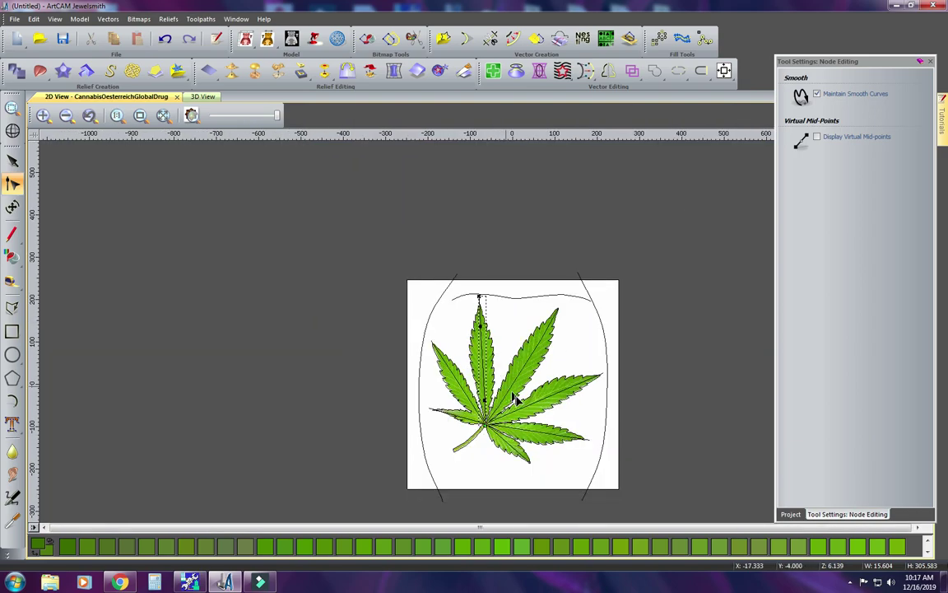
scroll(516, 395, "up", 3)
left_click(580, 377)
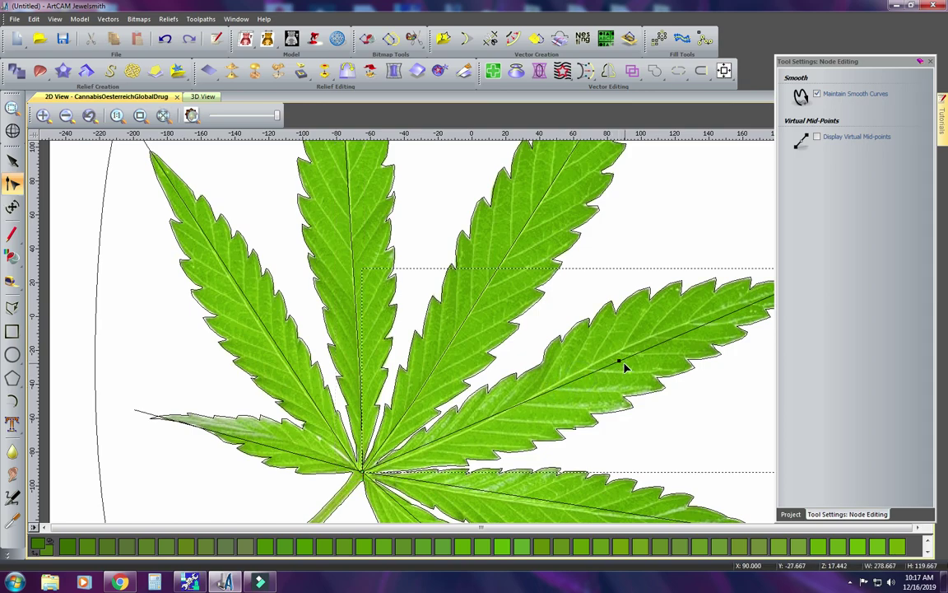
left_click_drag(619, 361, 634, 345)
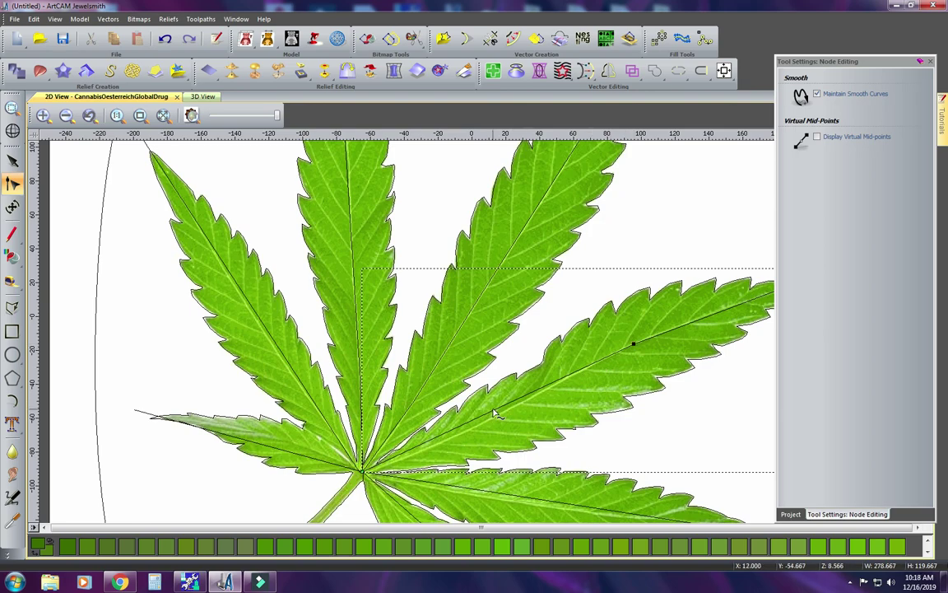
left_click_drag(492, 410, 491, 417)
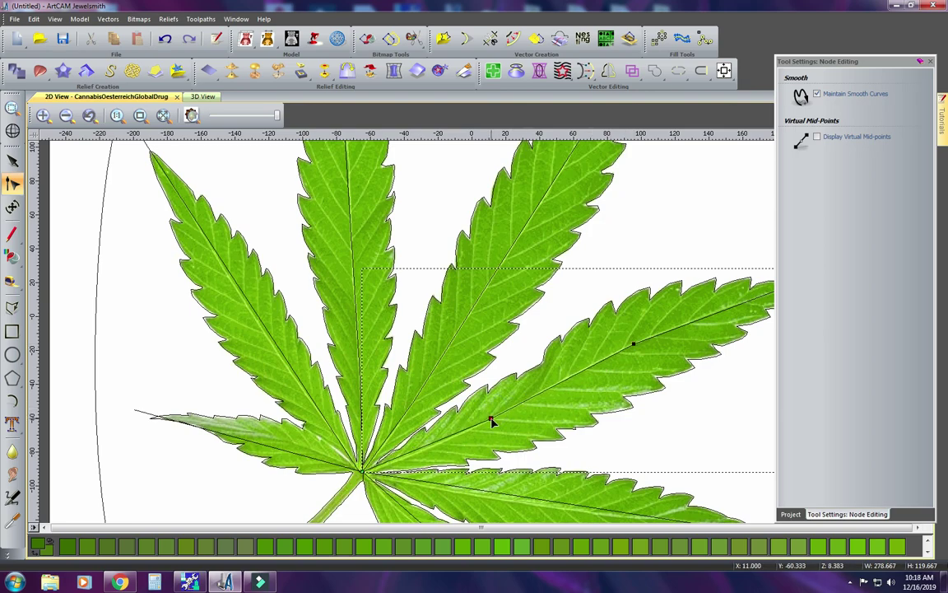
left_click(402, 461)
- Insert three nodes in the lower-right leaflet's centre line, on the midrib at about X 140, 64 and -7
scroll(559, 444, "down", 2)
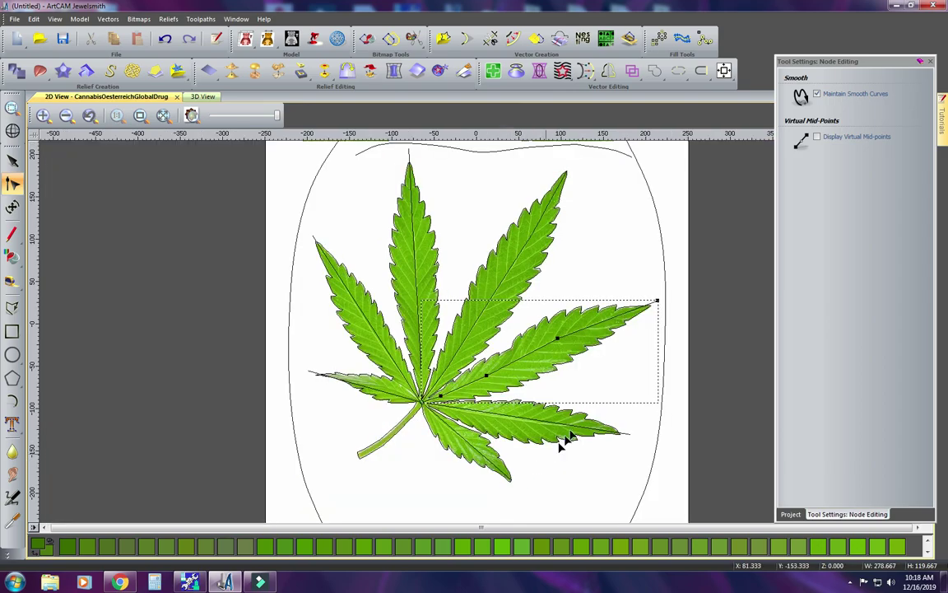
scroll(559, 444, "up", 2)
left_click(558, 437)
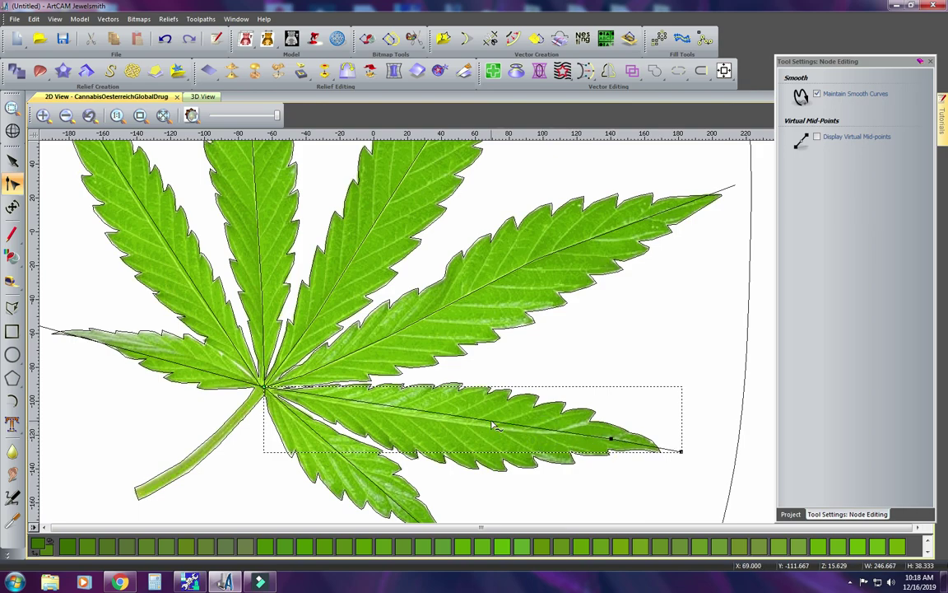
left_click_drag(490, 420, 482, 425)
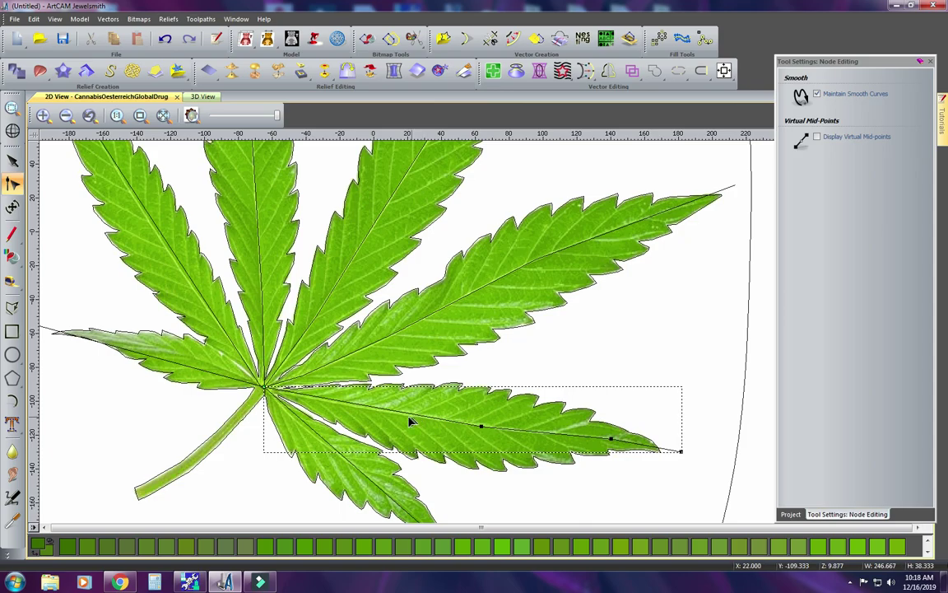
key("i")
left_click_drag(390, 410, 360, 407)
- Insert three nodes in the bottom leaflet's centre line, following its midrib at about X 15, X -25 and X -54
scroll(309, 414, "down", 2)
scroll(424, 410, "up", 4)
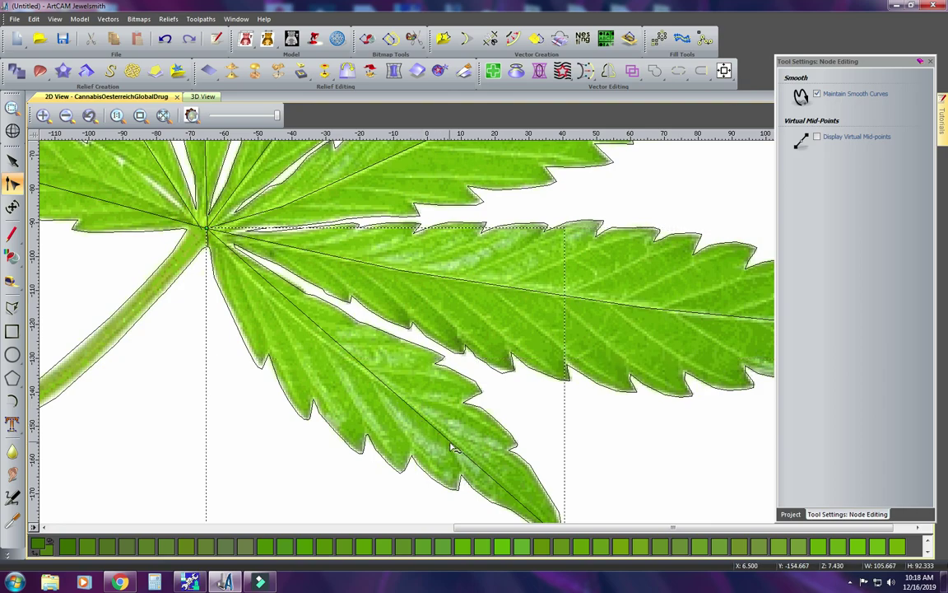
scroll(451, 445, "down", 2)
scroll(506, 420, "up", 2)
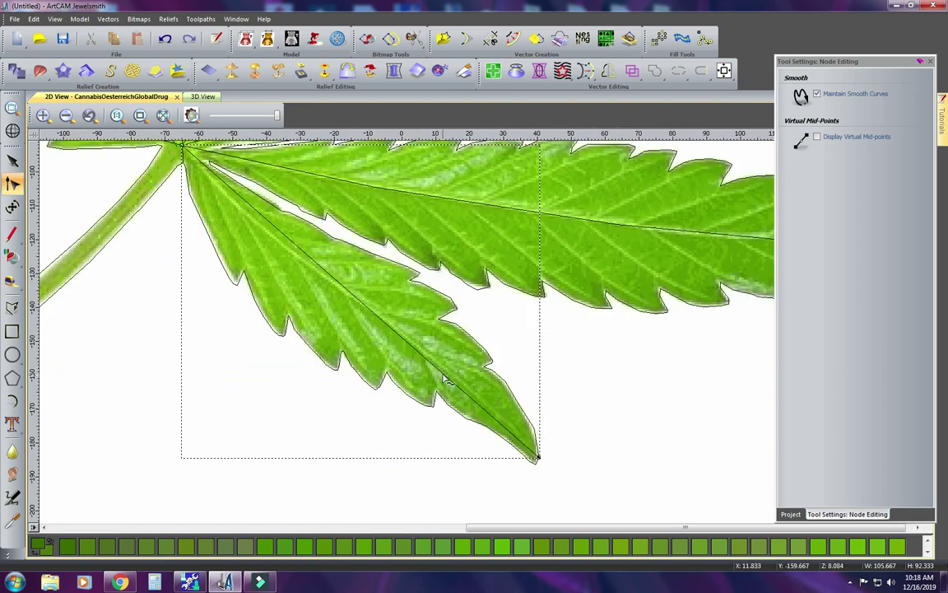
key("i")
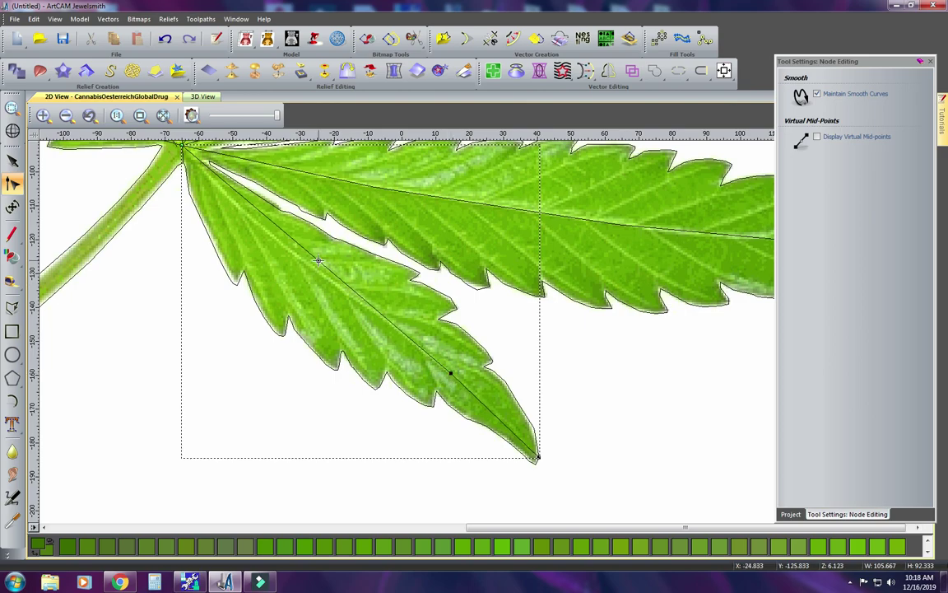
scroll(302, 267, "down", 3)
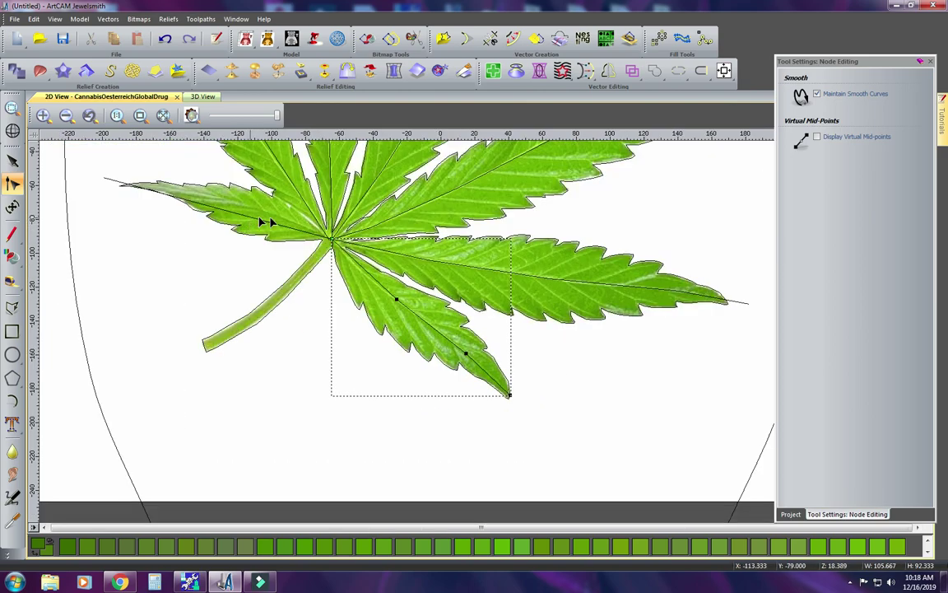
scroll(370, 276, "up", 3)
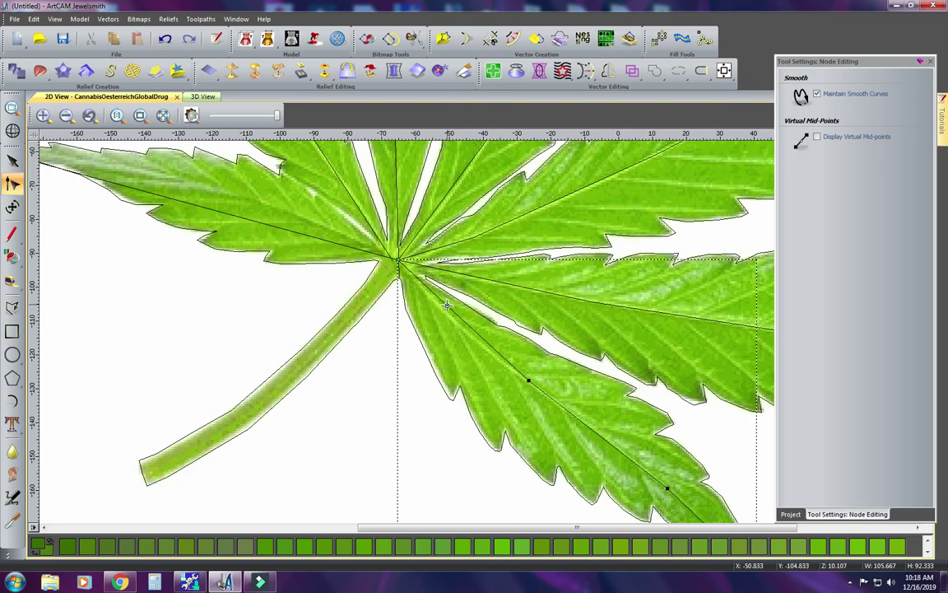
key("i")
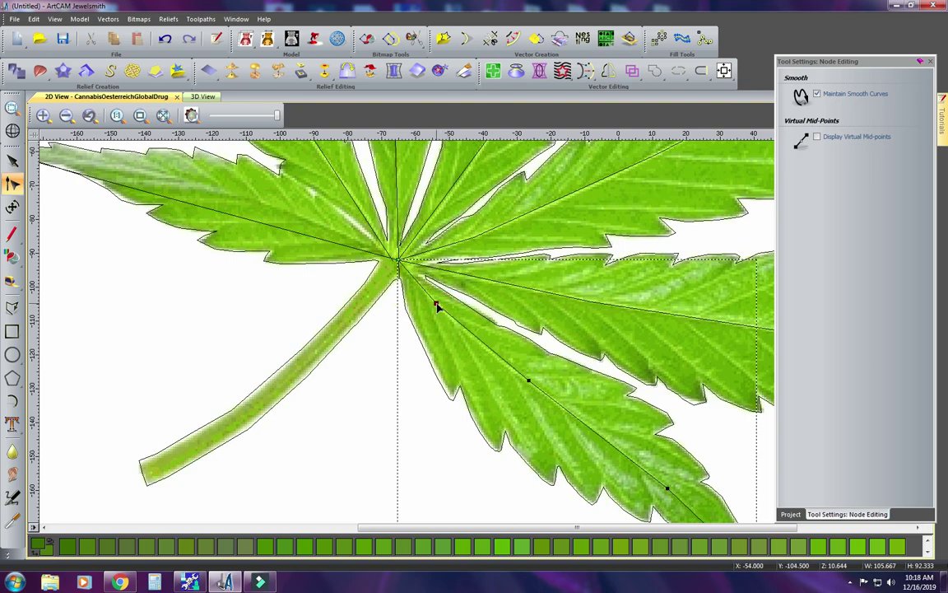
- Bend the small left leaflet's centre line along its midrib with four inserted nodes and lower its outer end to about Y -60
scroll(437, 306, "down", 3)
scroll(368, 279, "up", 3)
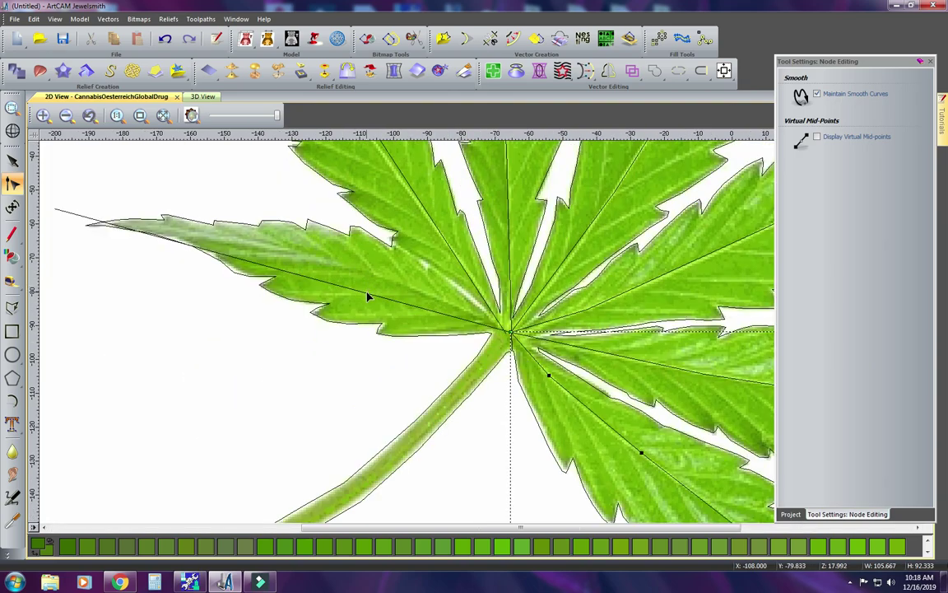
left_click(442, 317)
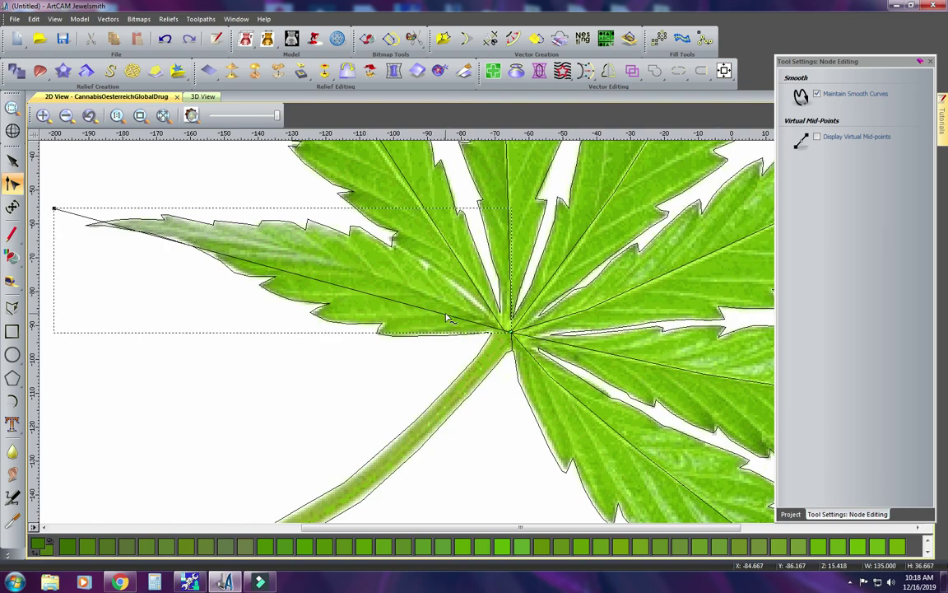
left_click_drag(444, 317, 450, 305)
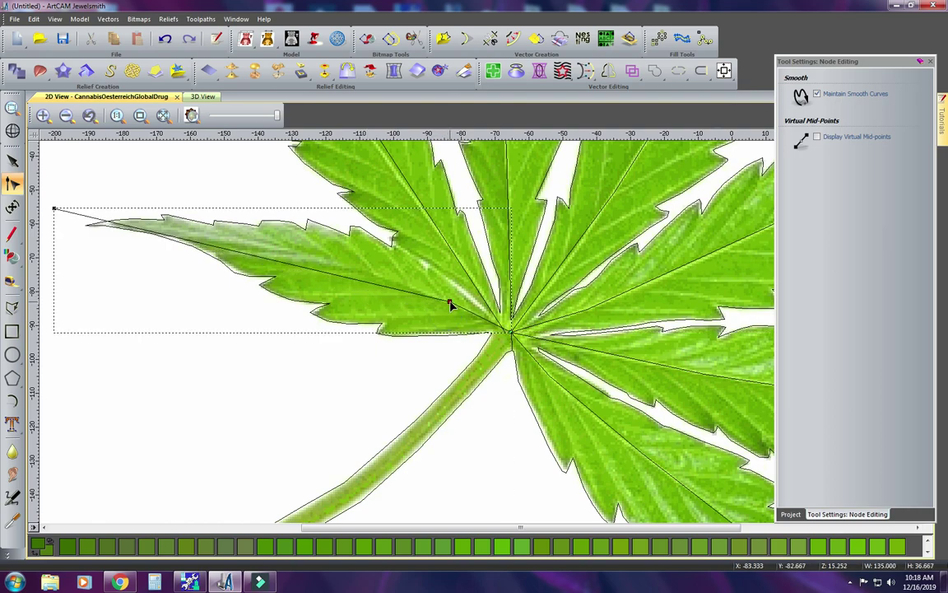
left_click_drag(368, 284, 367, 272)
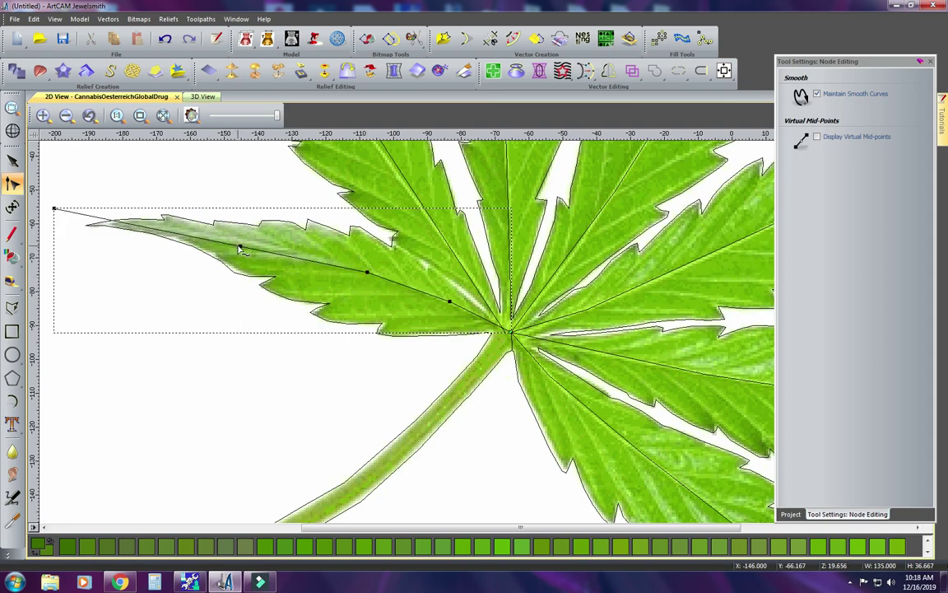
left_click_drag(238, 246, 238, 241)
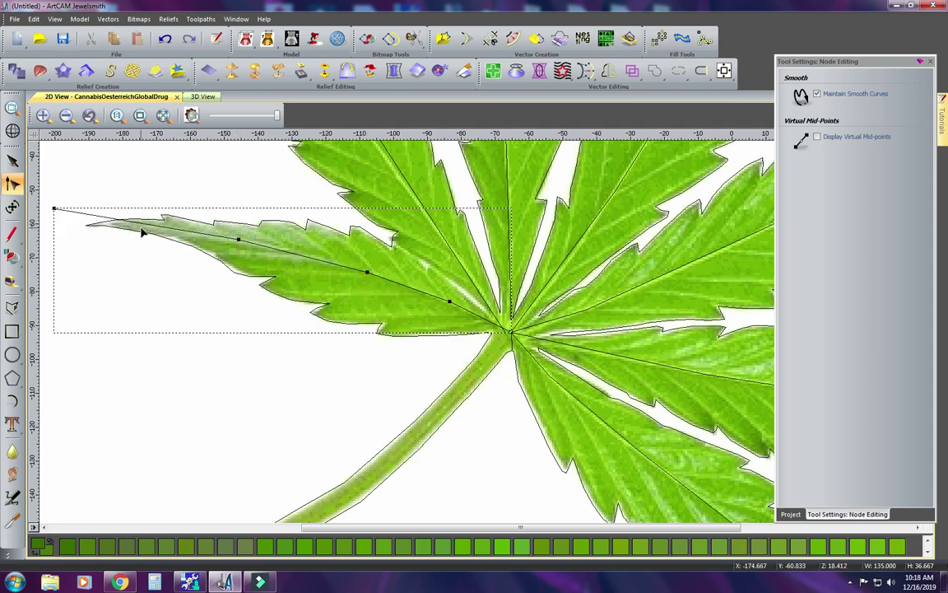
left_click_drag(142, 223, 134, 224)
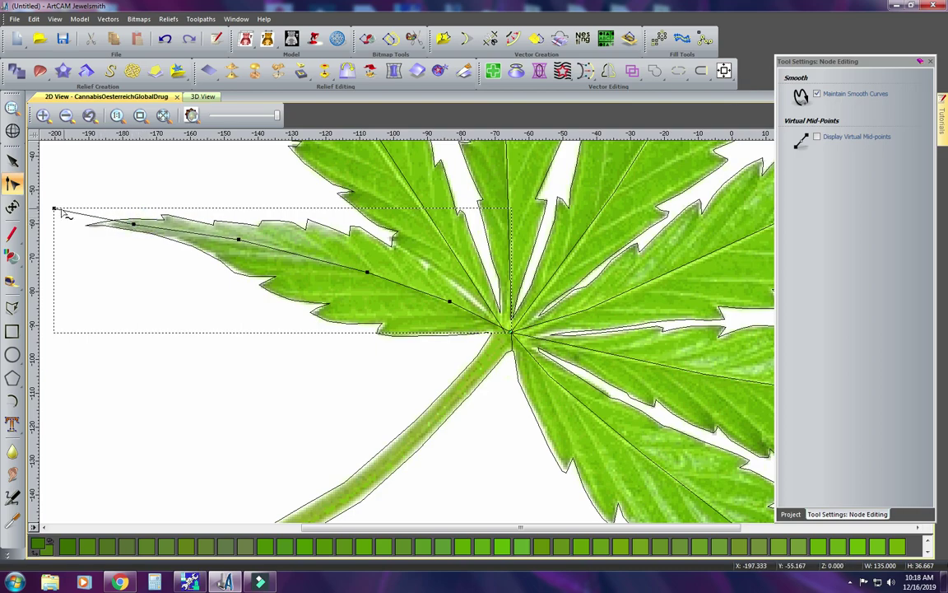
left_click_drag(54, 209, 53, 223)
- Insert two nodes in the upper-left leaflet's centre line, on the midrib at about X -83, Y -68 and X -113, Y -26
scroll(303, 201, "down", 3)
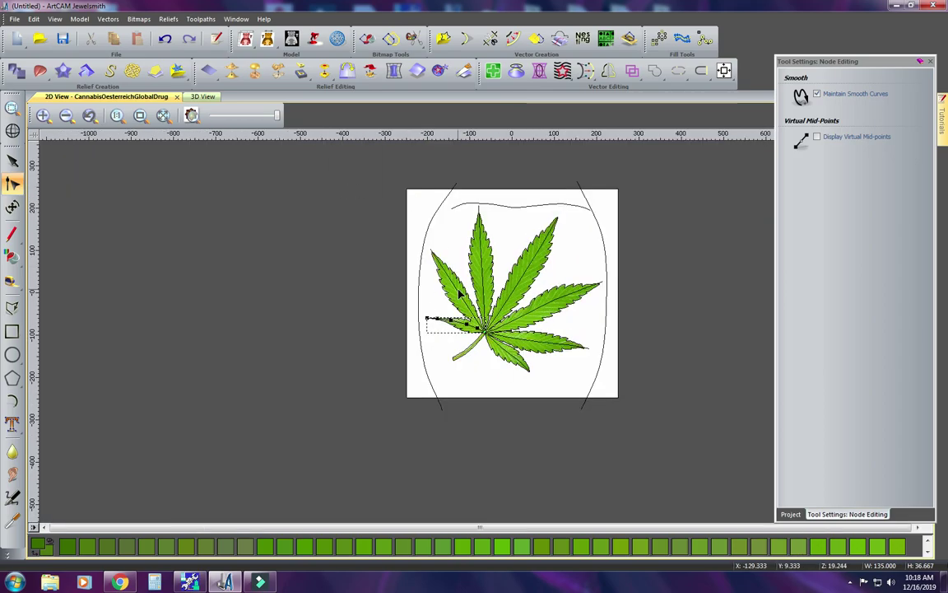
scroll(460, 293, "up", 3)
left_click(479, 331)
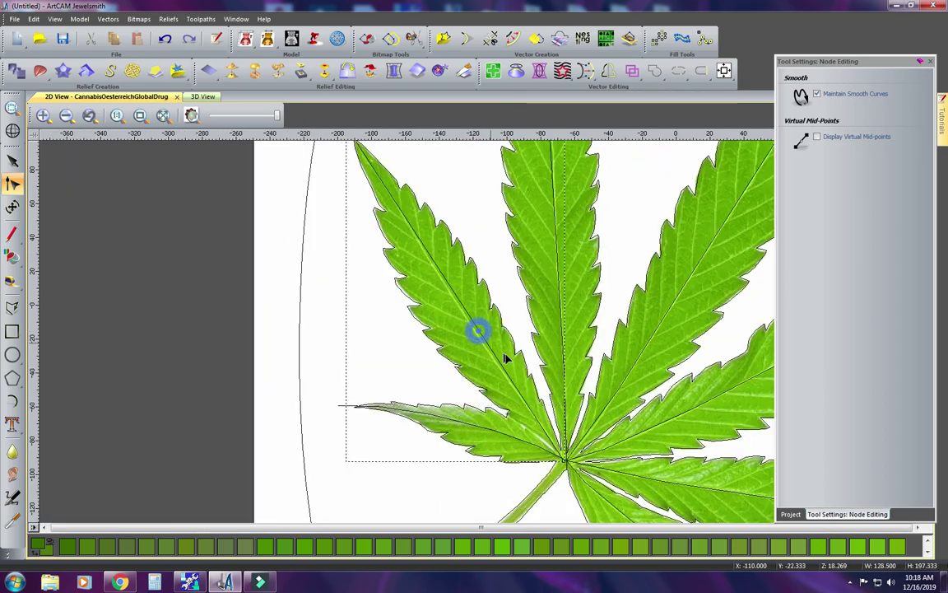
scroll(520, 404, "up", 2)
left_click(525, 397)
left_click(528, 396)
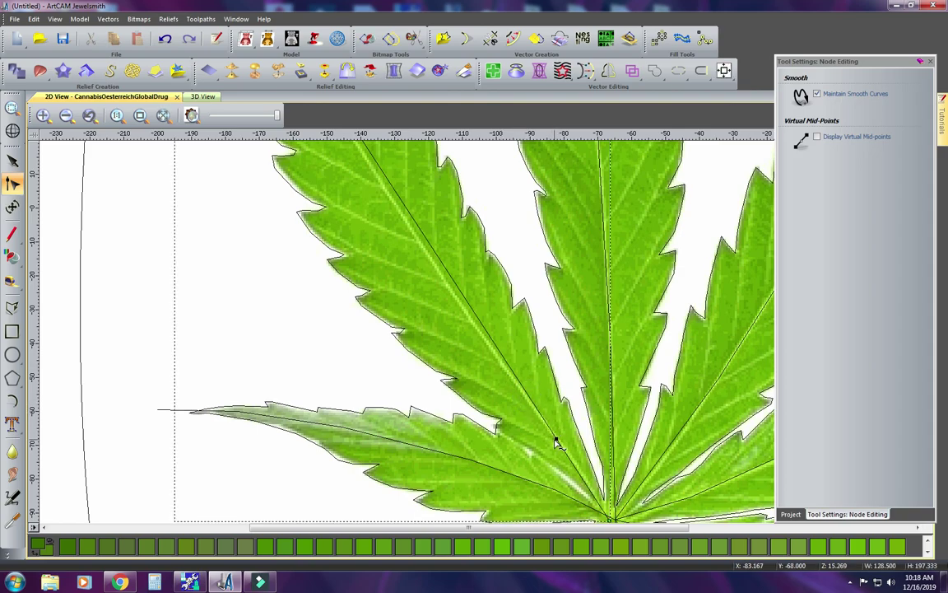
left_click(557, 440)
key("i")
left_click_drag(464, 294, 452, 298)
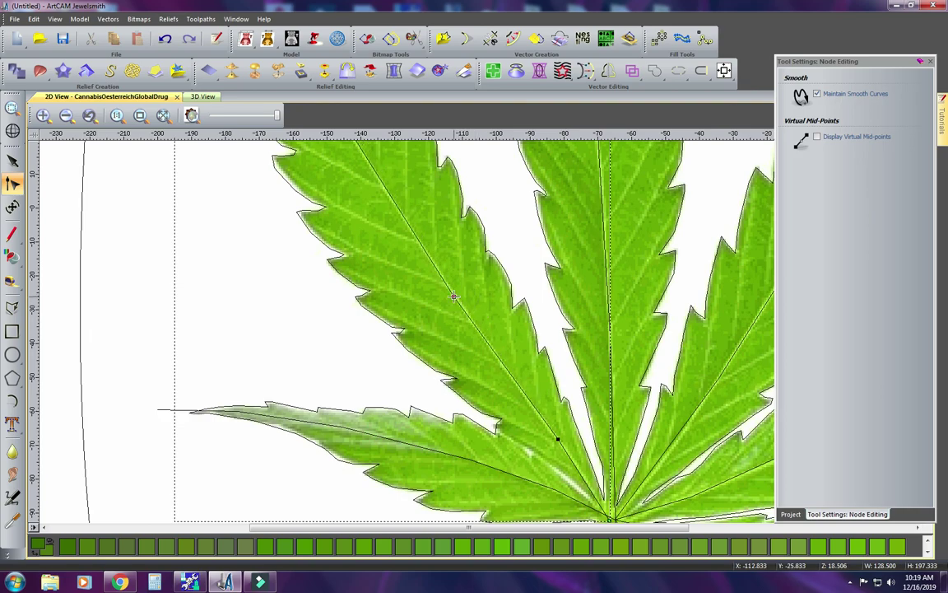
scroll(399, 234, "down", 2)
scroll(398, 196, "up", 3)
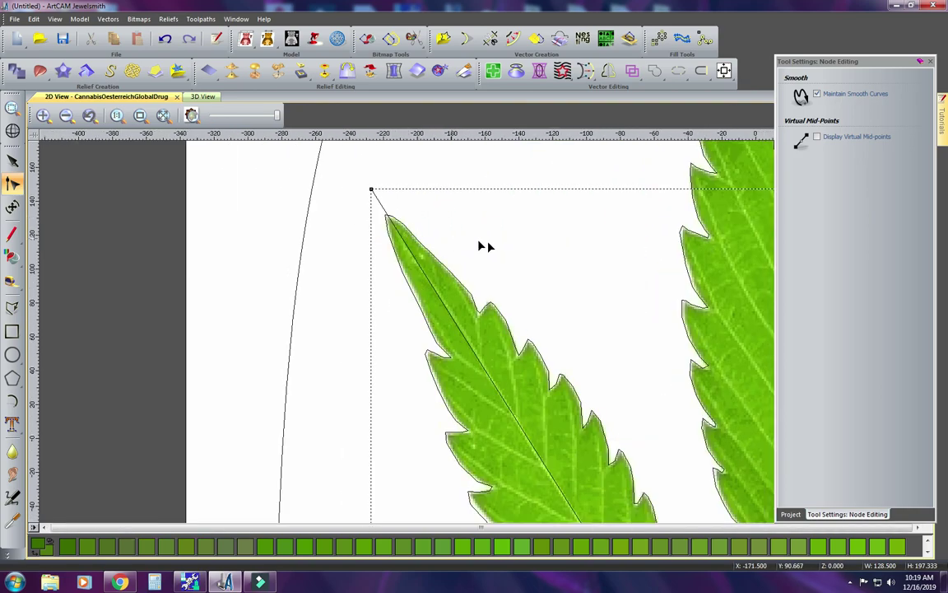
- Lower the rightmost centre line's outer end to about X 214, Y 24 and place a new node at about X 149, Y 4
scroll(483, 245, "down", 4)
scroll(569, 321, "up", 1)
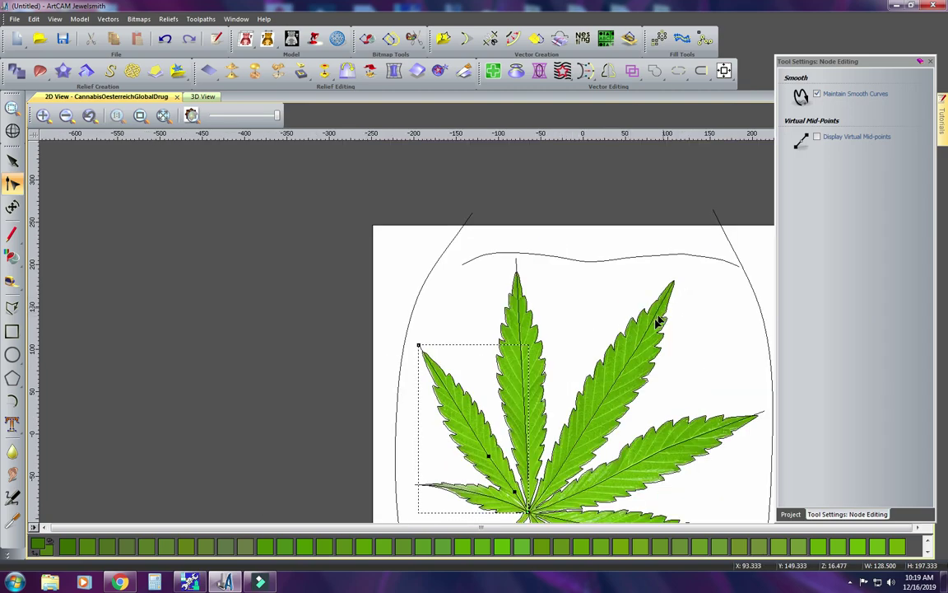
scroll(666, 383, "down", 1)
scroll(642, 385, "up", 3)
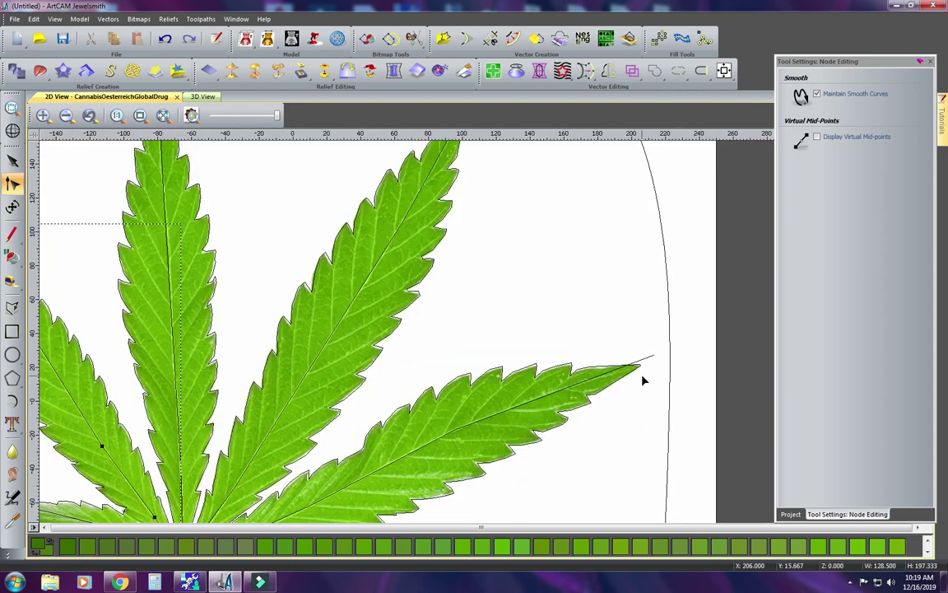
left_click(651, 359)
left_click(652, 359)
left_click_drag(652, 357, 656, 363)
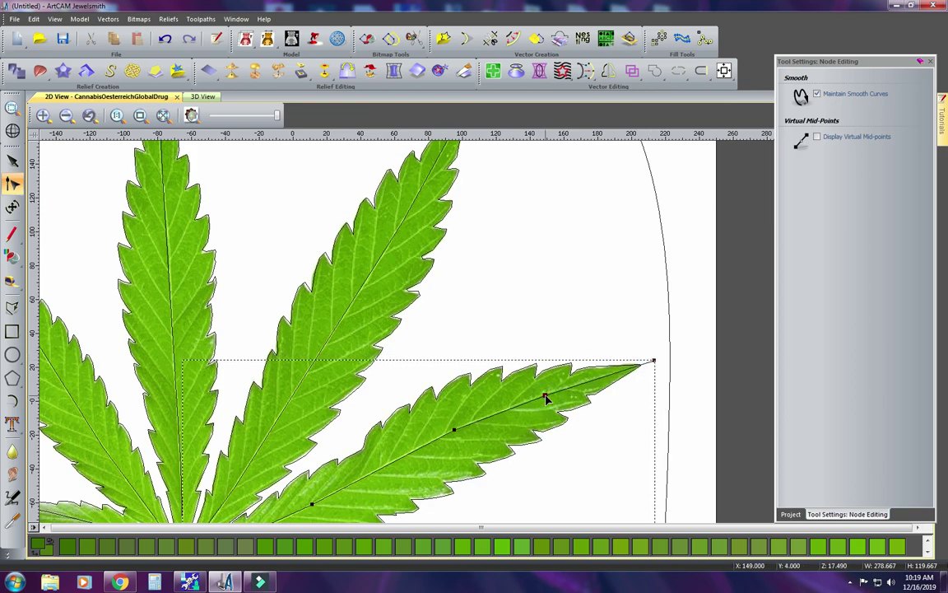
scroll(490, 405, "down", 3)
scroll(503, 399, "up", 3)
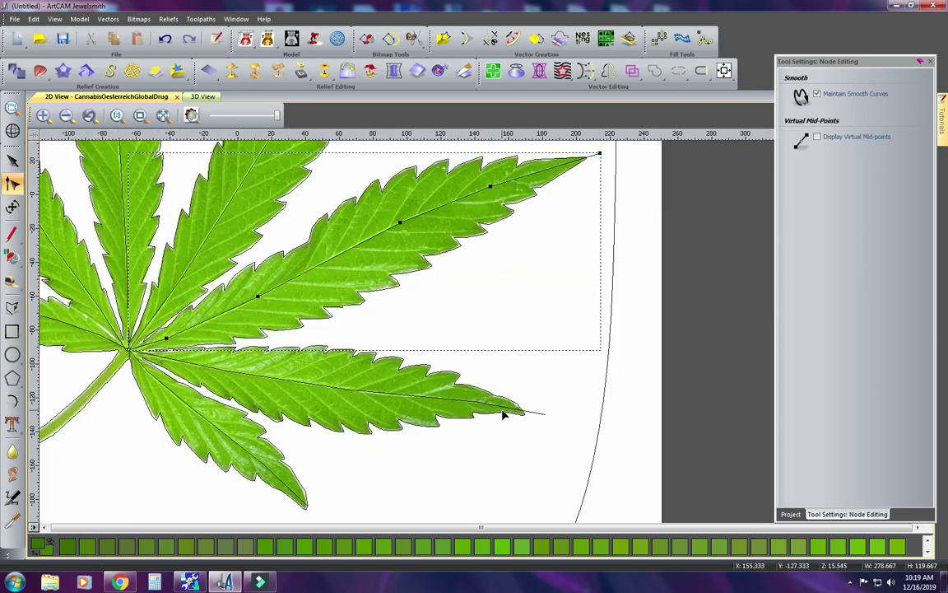
- Pull the lower-right centre line's outer end back to about X 173, Y -131 and insert a node at about X 159, Y -126
scroll(512, 416, "up", 2)
left_click(544, 409)
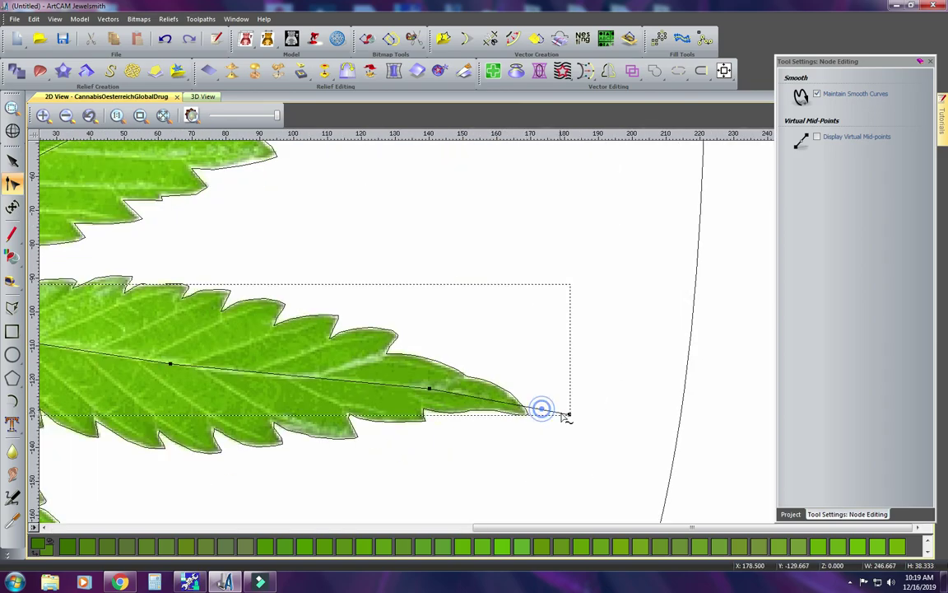
left_click_drag(567, 411, 495, 401)
key("i")
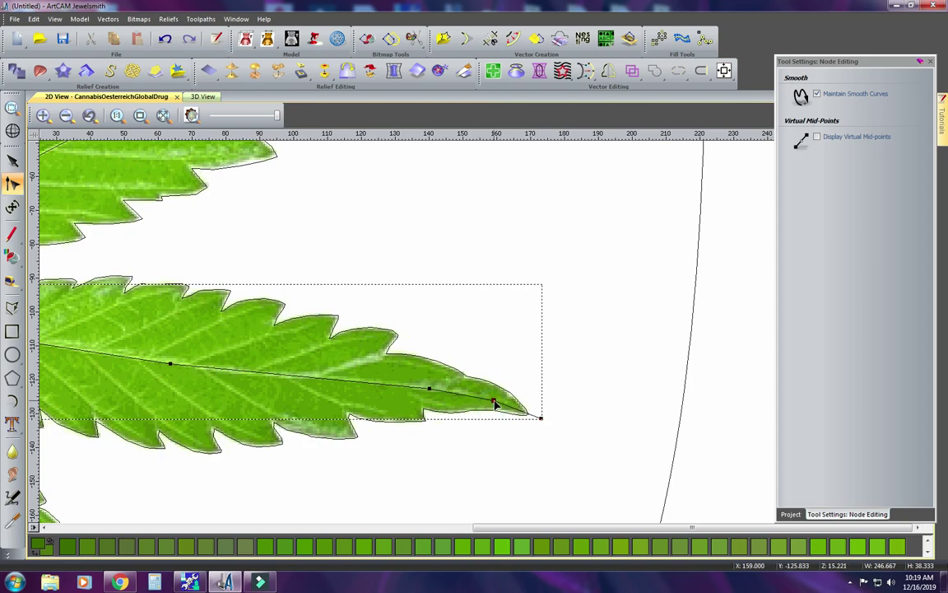
- Move the bottom leaflet centre line's outer end to about X 40, Y -186 and place a midrib node at about X 30, Y -173
scroll(339, 387, "down", 2)
scroll(364, 387, "up", 4)
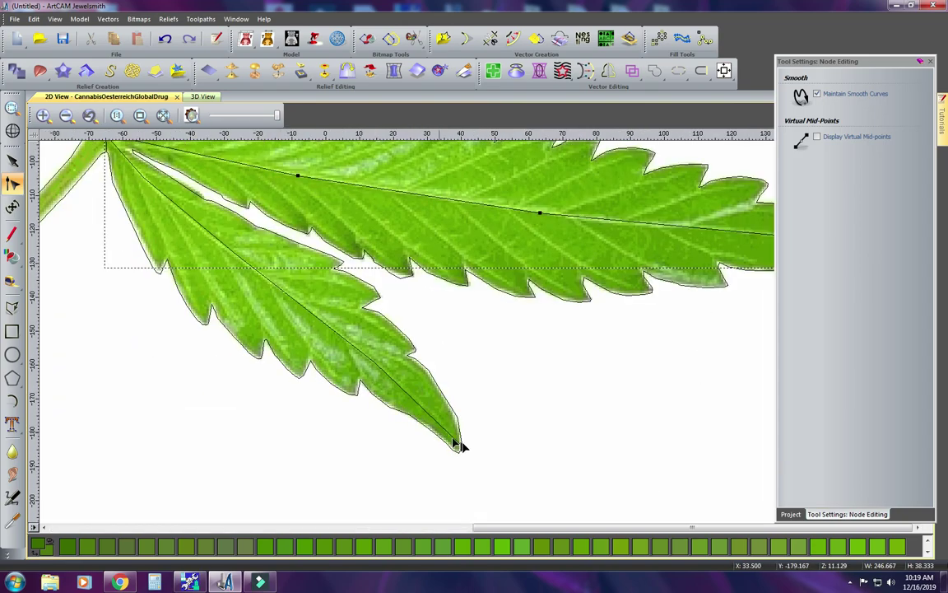
left_click(459, 444)
scroll(461, 445, "up", 2)
left_click_drag(465, 446, 459, 459)
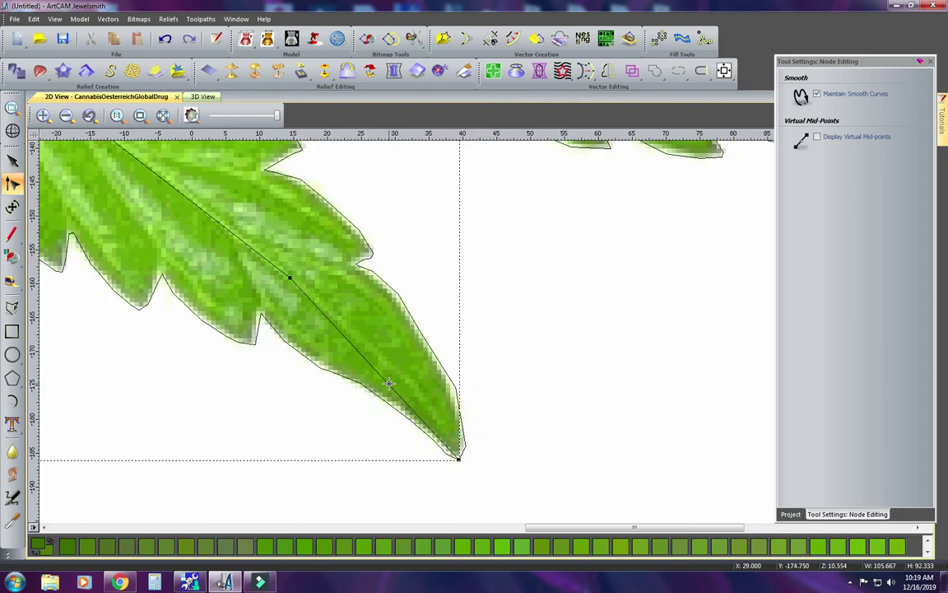
left_click_drag(388, 383, 398, 371)
scroll(353, 325, "down", 3)
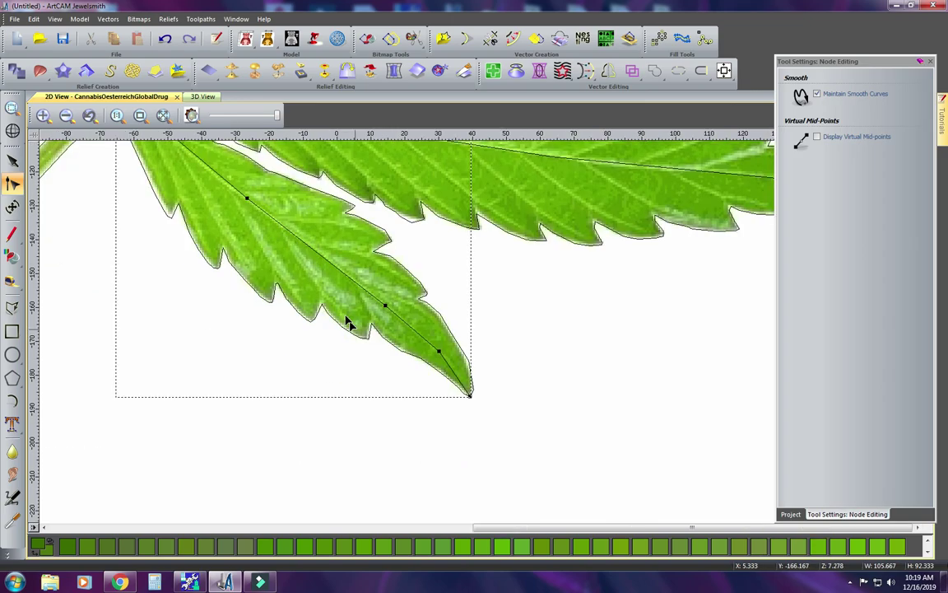
scroll(411, 297, "up", 3)
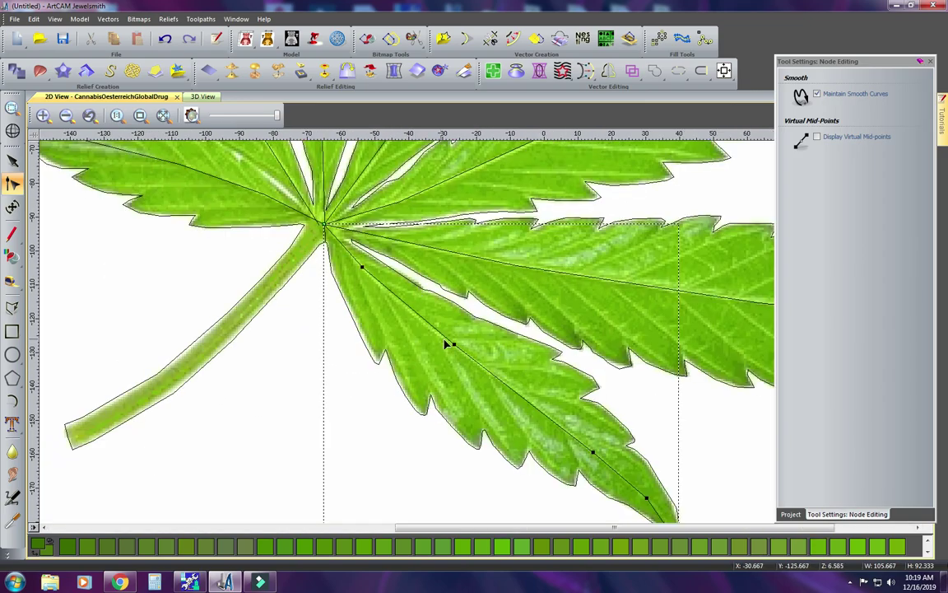
scroll(354, 248, "down", 2)
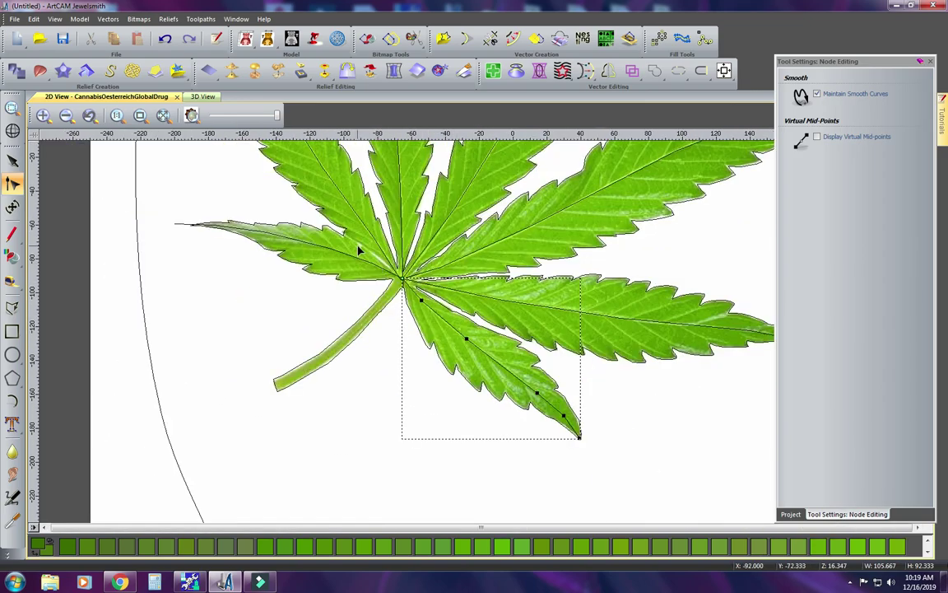
- Trim the centre-line ends that overhang the leaflet outlines, including the small left leaflet's end, with the Trim tool
scroll(357, 251, "down", 3)
scroll(358, 249, "up", 2)
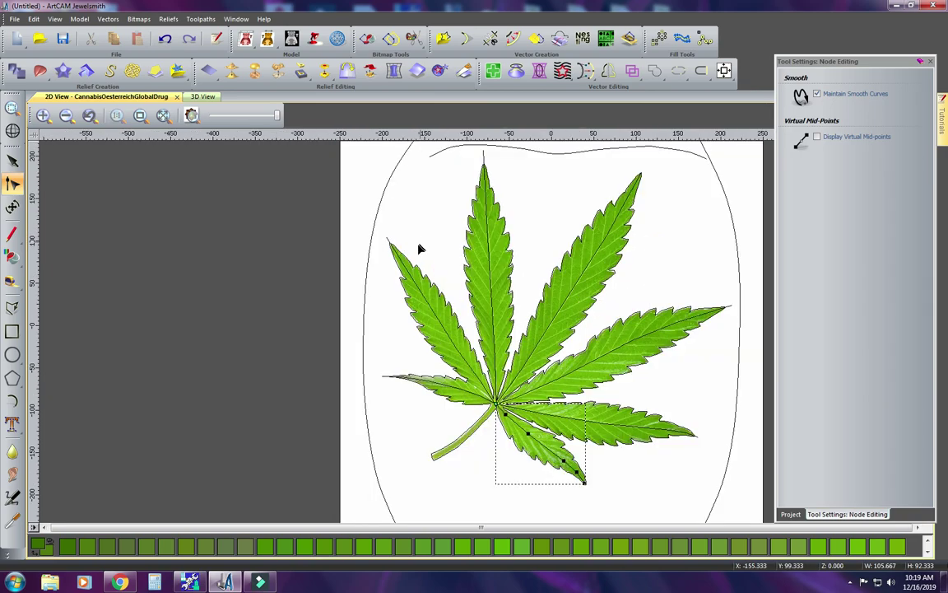
left_click(490, 39)
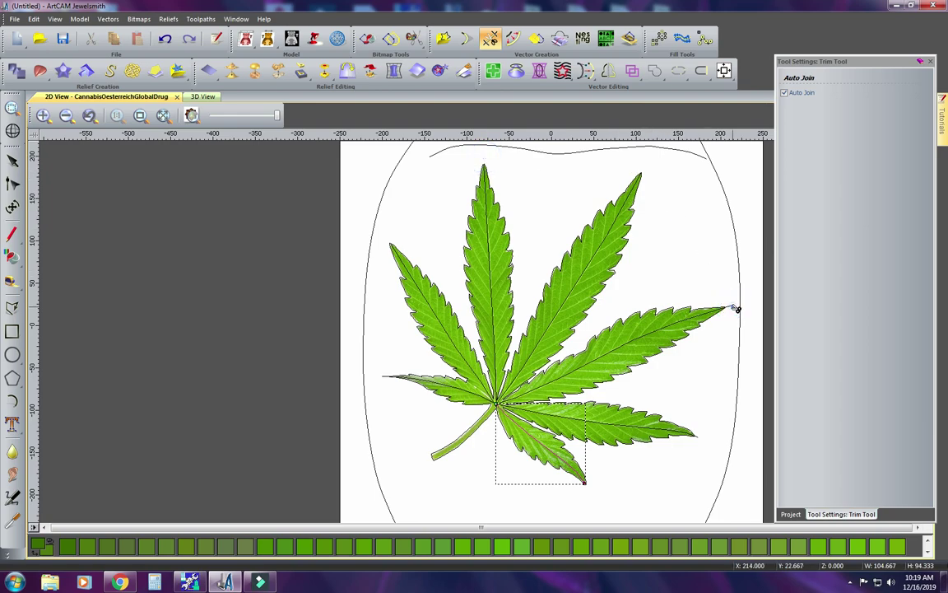
scroll(704, 441, "up", 2)
left_click(692, 436)
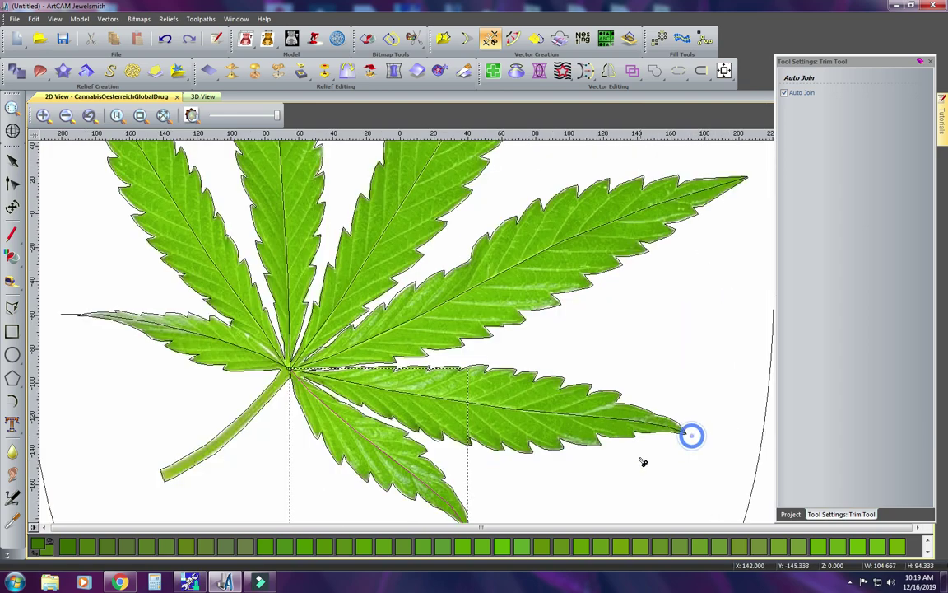
scroll(484, 488, "down", 1)
scroll(477, 436, "up", 1)
scroll(445, 426, "down", 2)
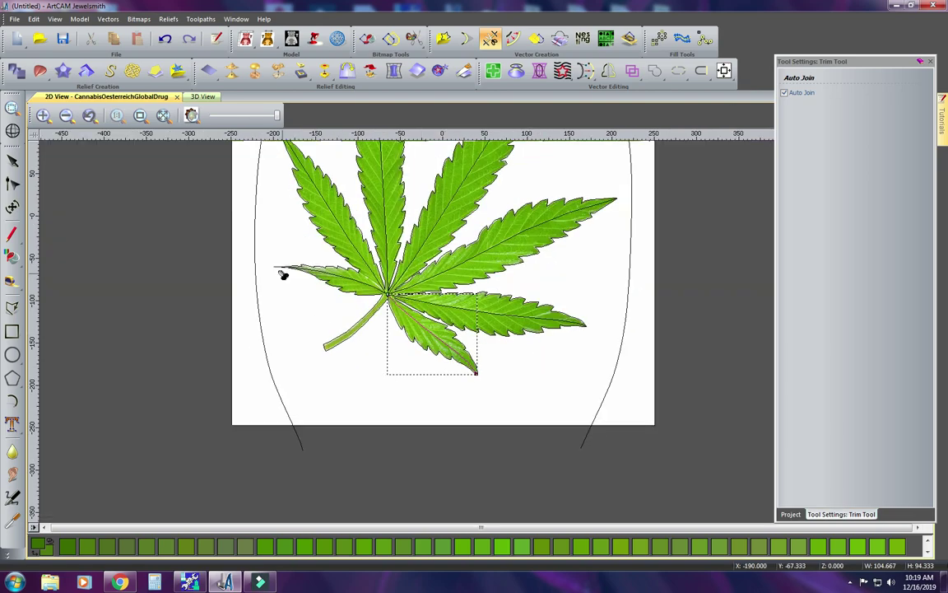
scroll(281, 271, "up", 3)
scroll(281, 248, "up", 2)
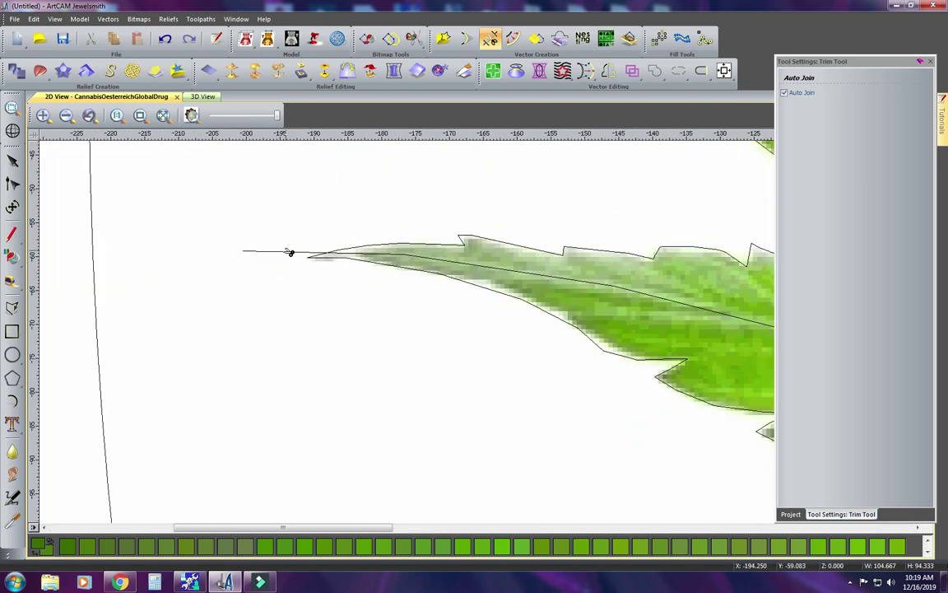
scroll(290, 252, "down", 5)
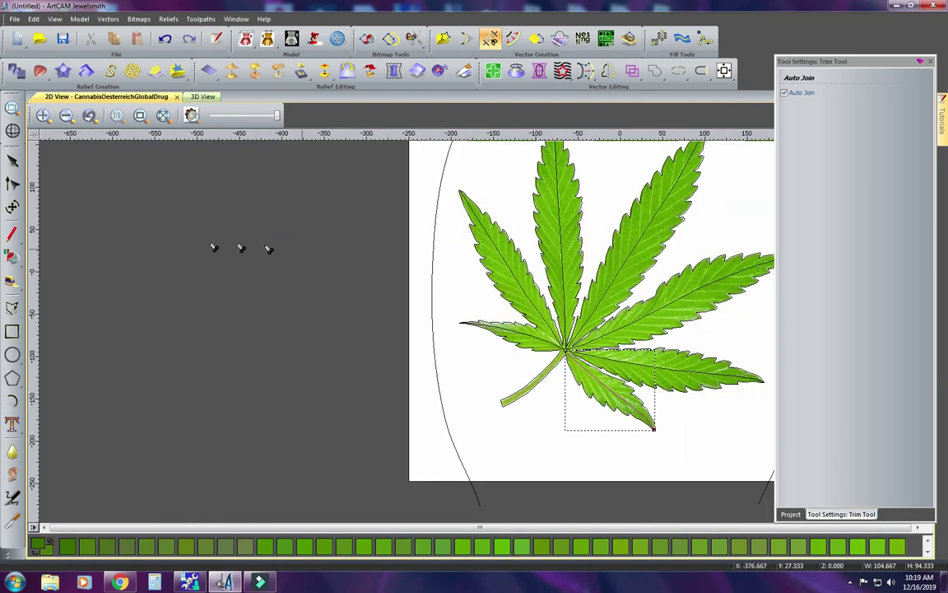
- Draw two side-vein polylines near the upper-right leaflet's tip from about X 74, Y 125 to X 95, Y 144 and X 75, Y 142
left_click(12, 305)
scroll(531, 238, "down", 1)
scroll(594, 239, "up", 3)
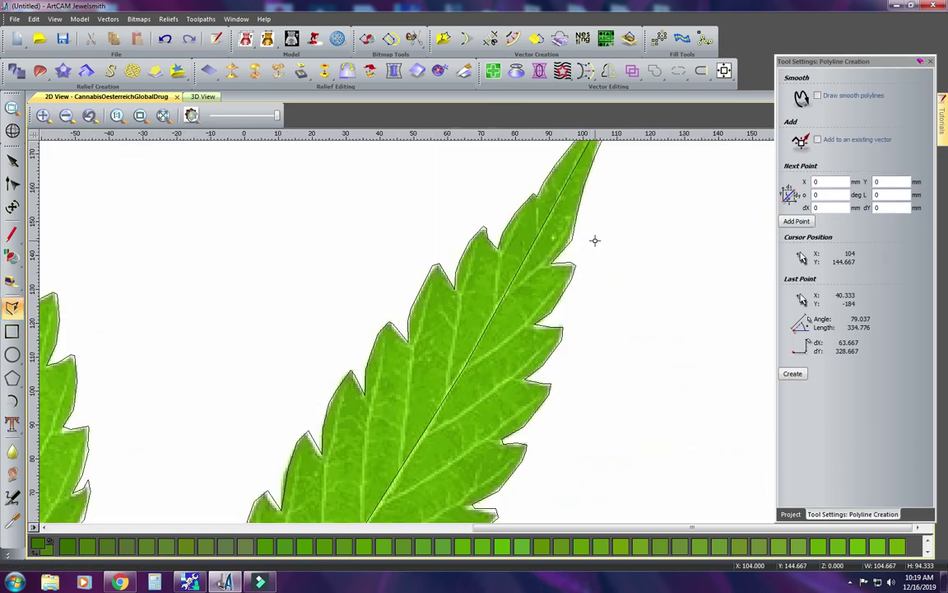
scroll(555, 238, "down", 1)
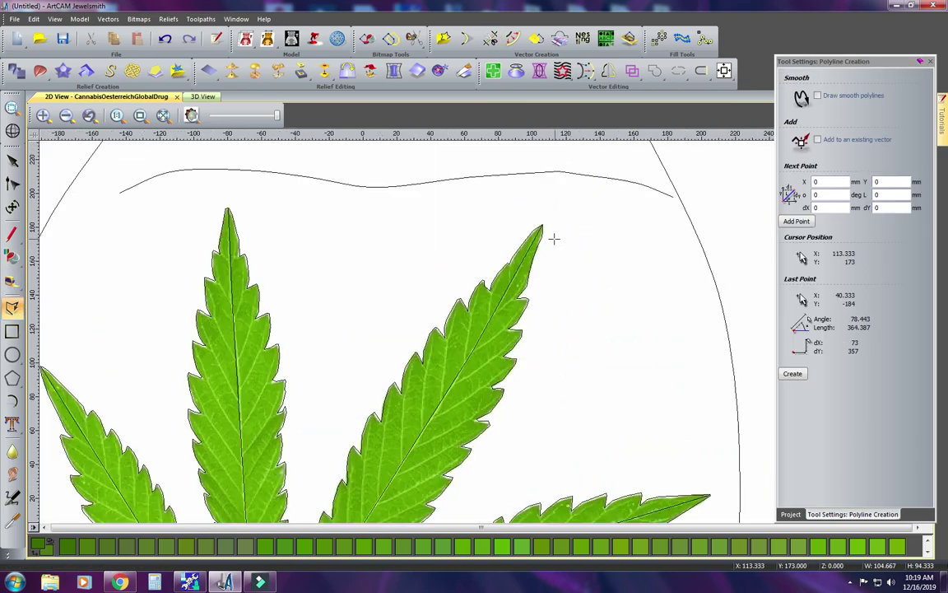
left_click(489, 320)
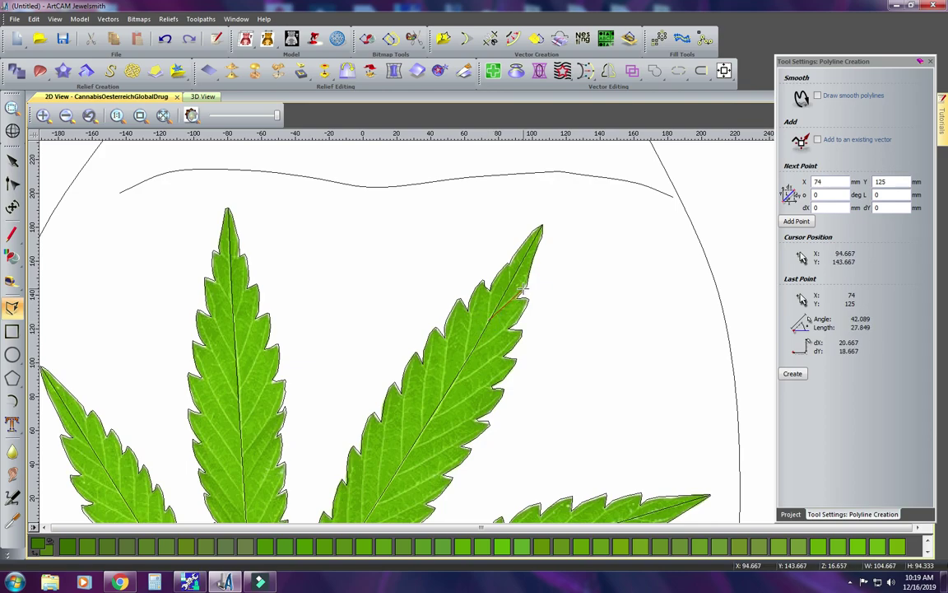
left_click(523, 289)
key("Escape")
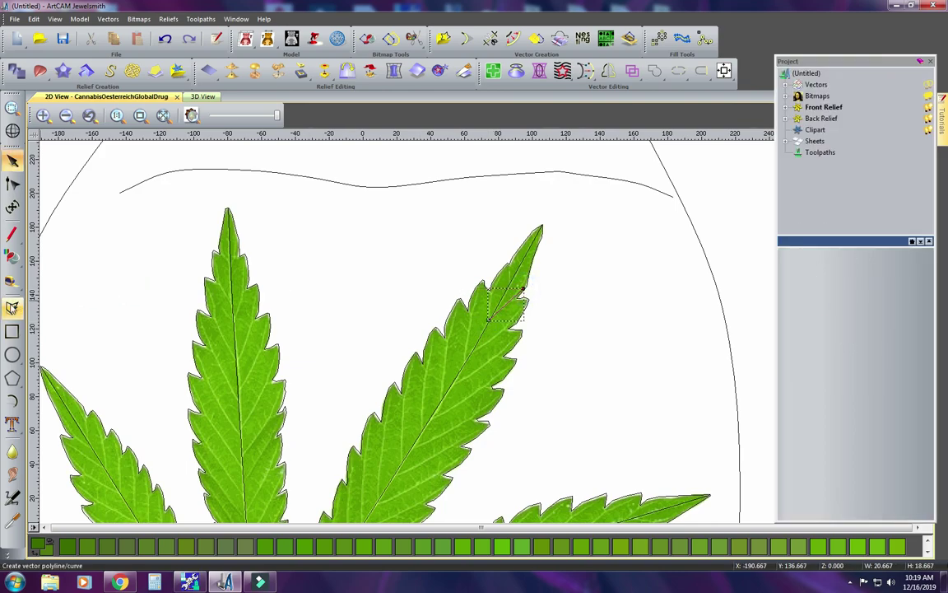
left_click(13, 306)
left_click(489, 321)
left_click(490, 292)
key("Escape")
- Draw the upper-right leaflet's next left vein between about X 59, Y 98 and X 69, Y 147, and right vein from X 65, Y 107 to X 97, Y 138
left_click(12, 308)
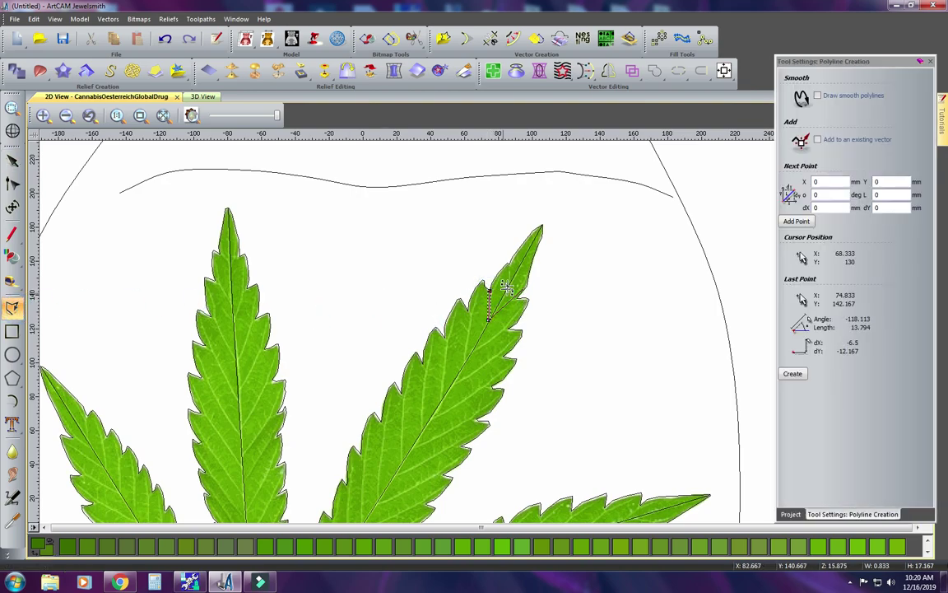
left_click(479, 283)
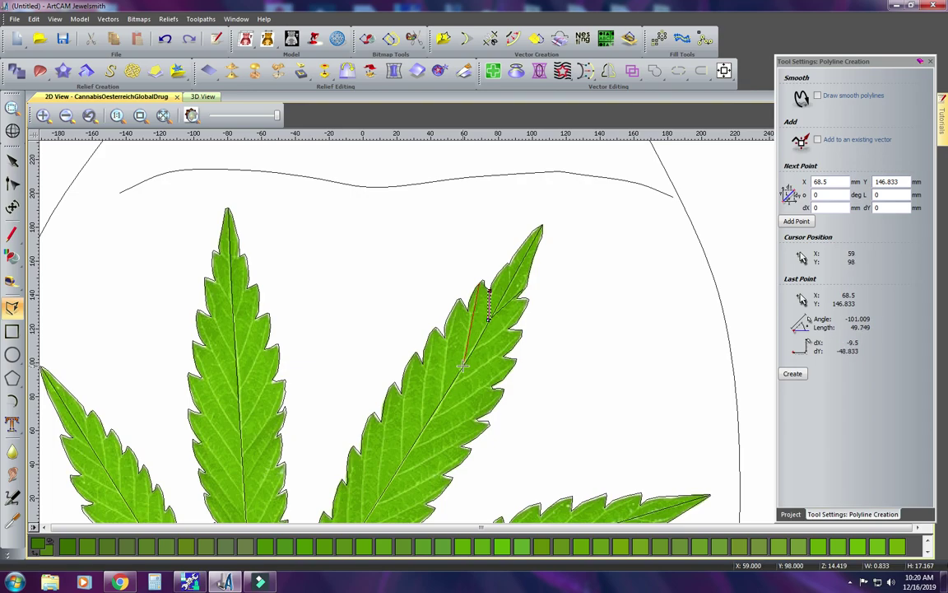
left_click(462, 365)
key("Escape")
key("space")
left_click(473, 348)
scroll(473, 347, "up", 2)
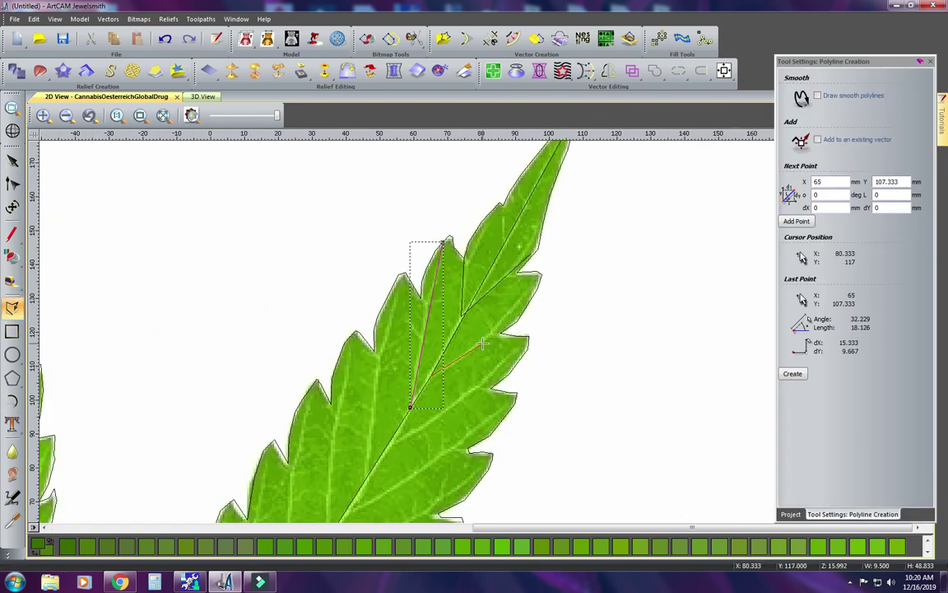
left_click(539, 272)
key("Escape")
- Trace a right vein from about X 54, Y 88 to X 94, Y 119 and a left vein ending at about X 56, Y 136
key("space")
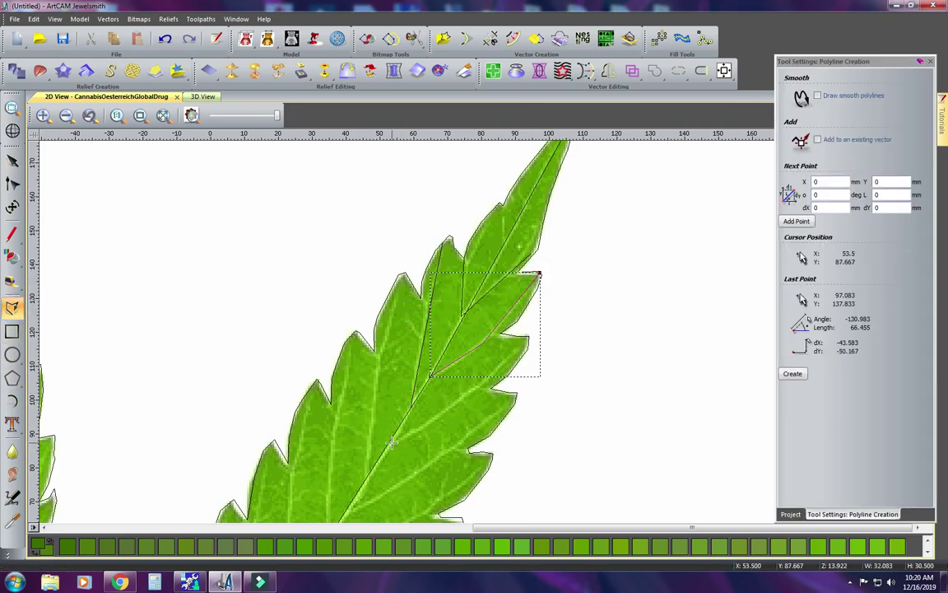
left_click(462, 394)
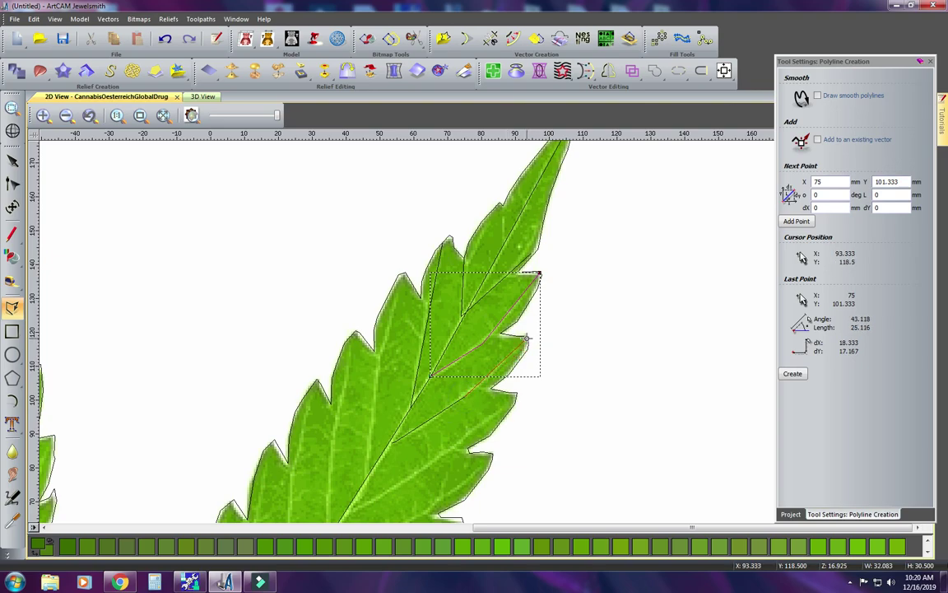
left_click(526, 337)
key("Escape")
key("space")
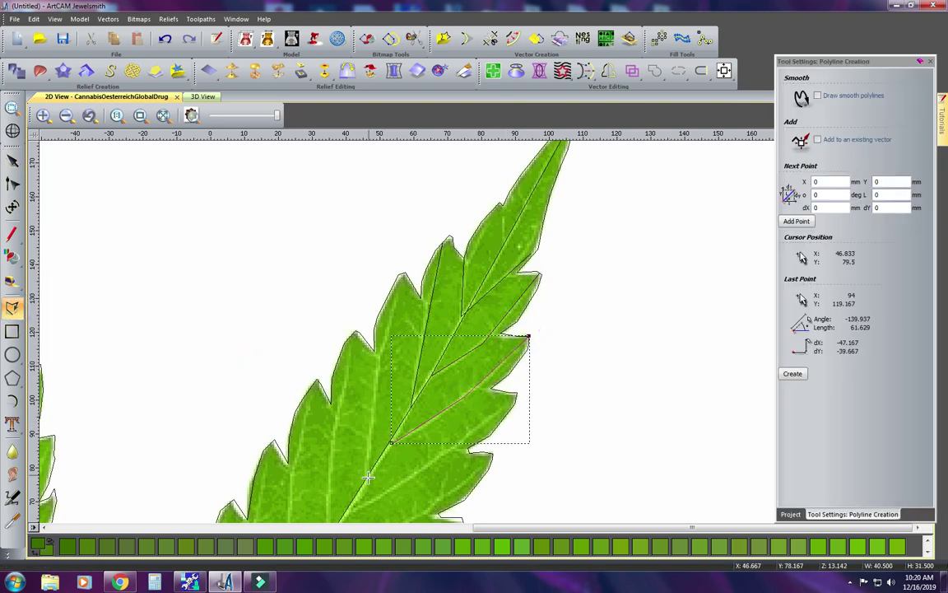
left_click(364, 481)
left_click(380, 363)
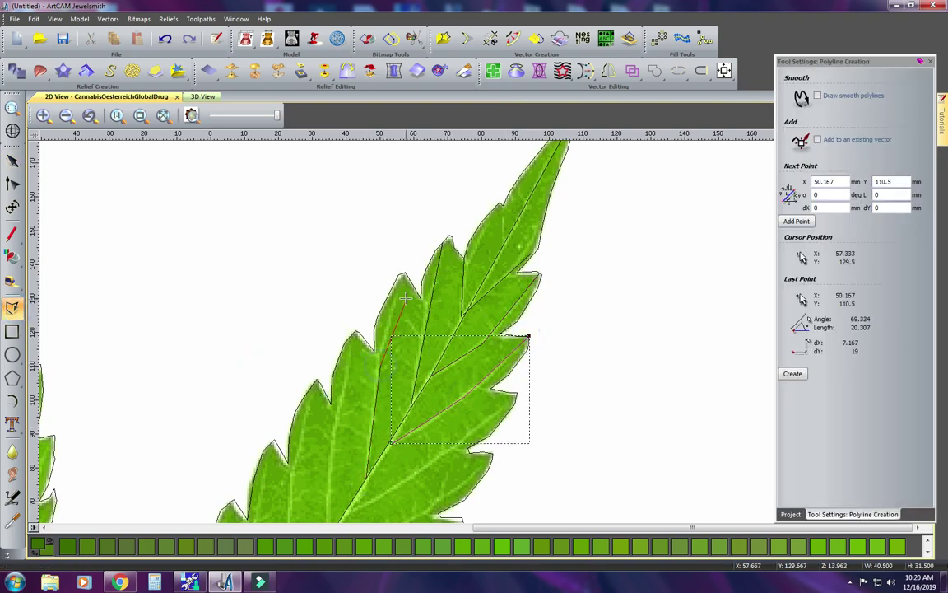
left_click(401, 279)
right_click(400, 279)
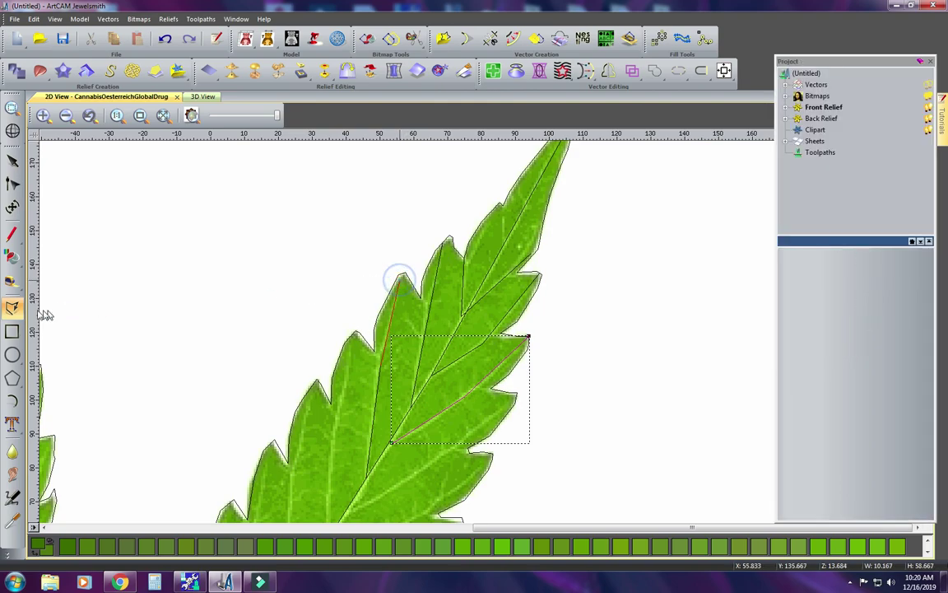
- Trace a right vein from about X 42, Y 68 to X 89, Y 100 and a left vein from X 35, Y 60 to X 42, Y 119
left_click(13, 308)
scroll(405, 449, "down", 1)
scroll(406, 448, "up", 2)
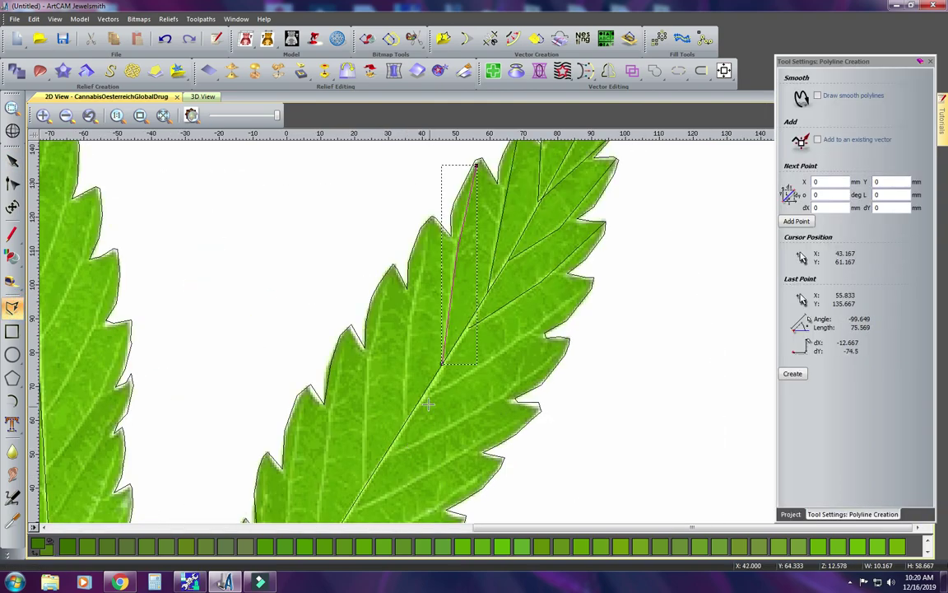
left_click(429, 394)
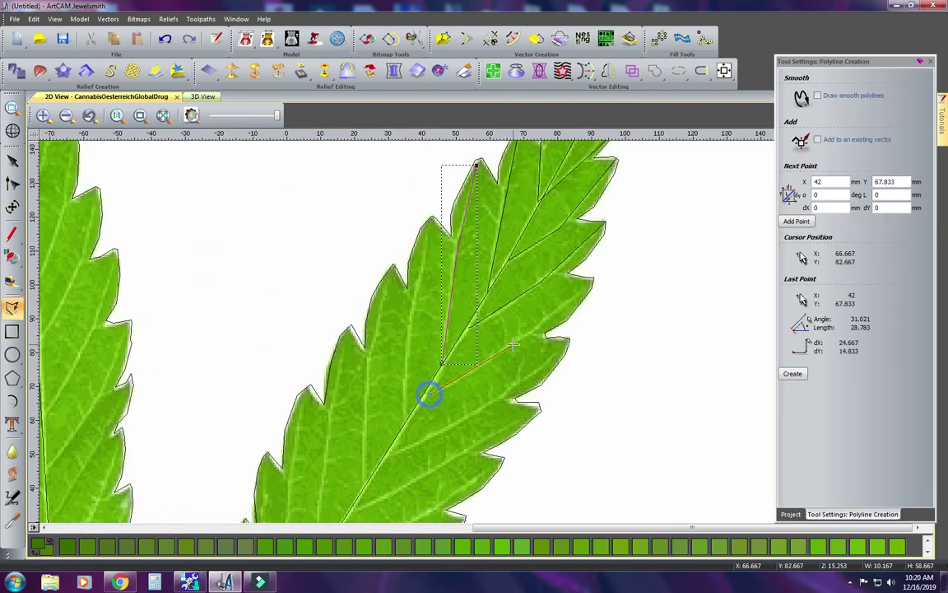
left_click(582, 291)
key("Escape")
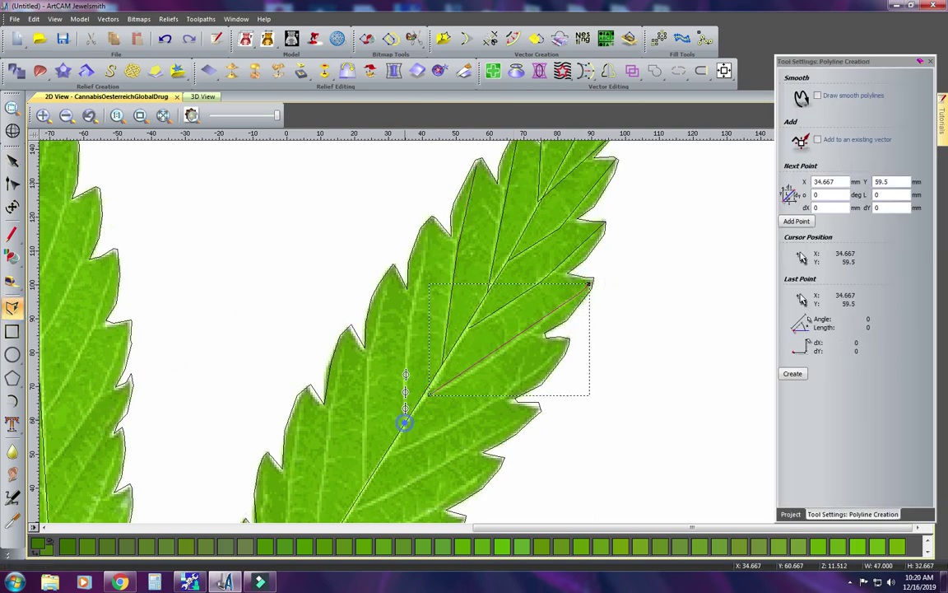
left_click(410, 310)
left_click(428, 221)
key("Escape")
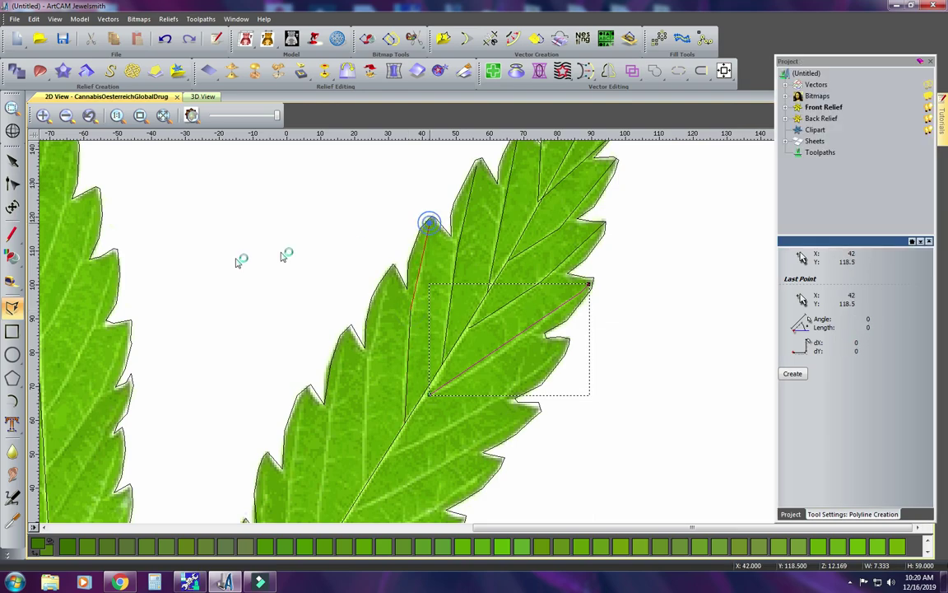
- Trace the right-hand vein of the upper-right leaflet from about X 29, Y 50 to its tooth at X 83, Y 85
left_click(385, 456)
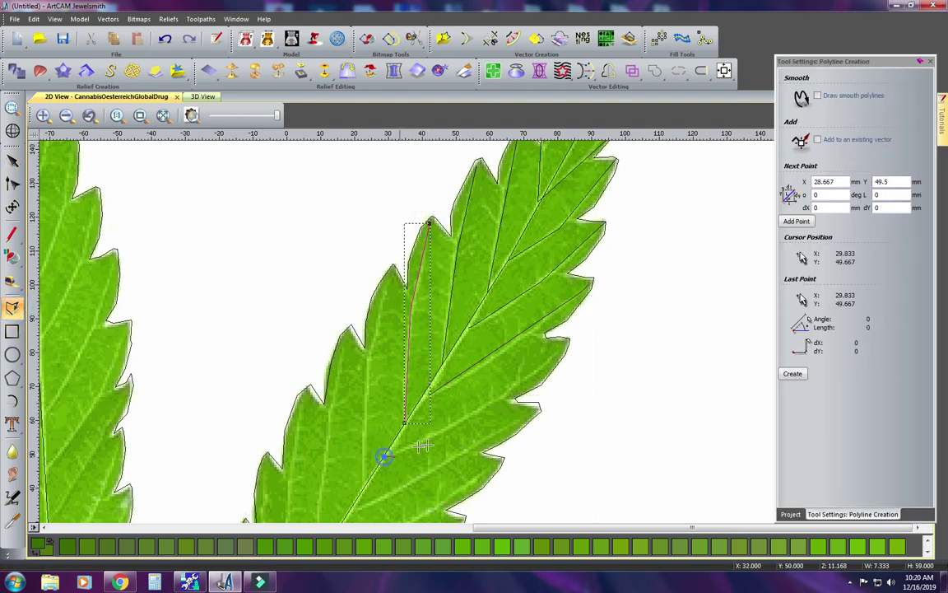
left_click(449, 424)
left_click(535, 371)
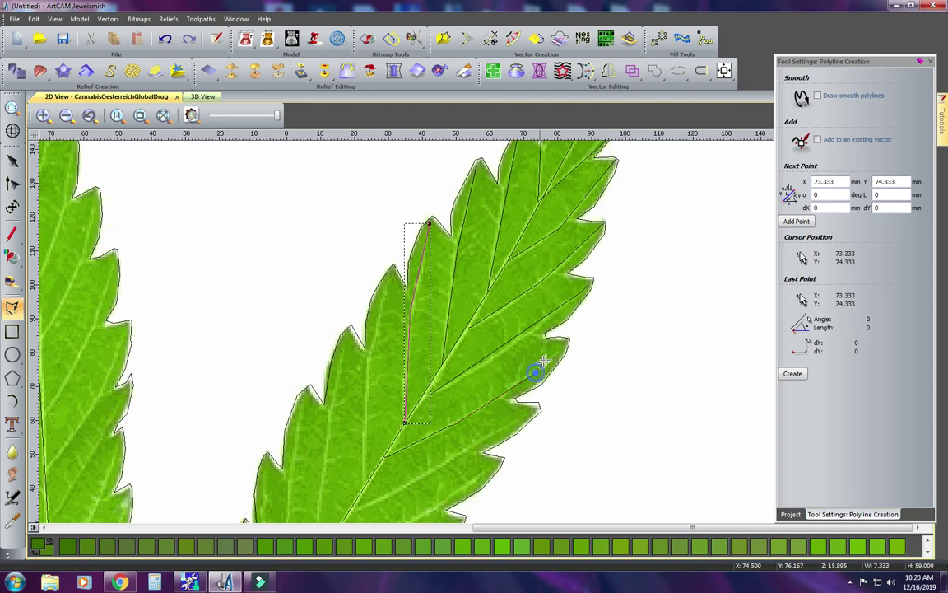
left_click(569, 337)
right_click(568, 340)
- Trace the left-hand vein of the upper-right leaflet from about X 23, Y 41 to its tooth at X 30, Y 105
left_click(12, 308)
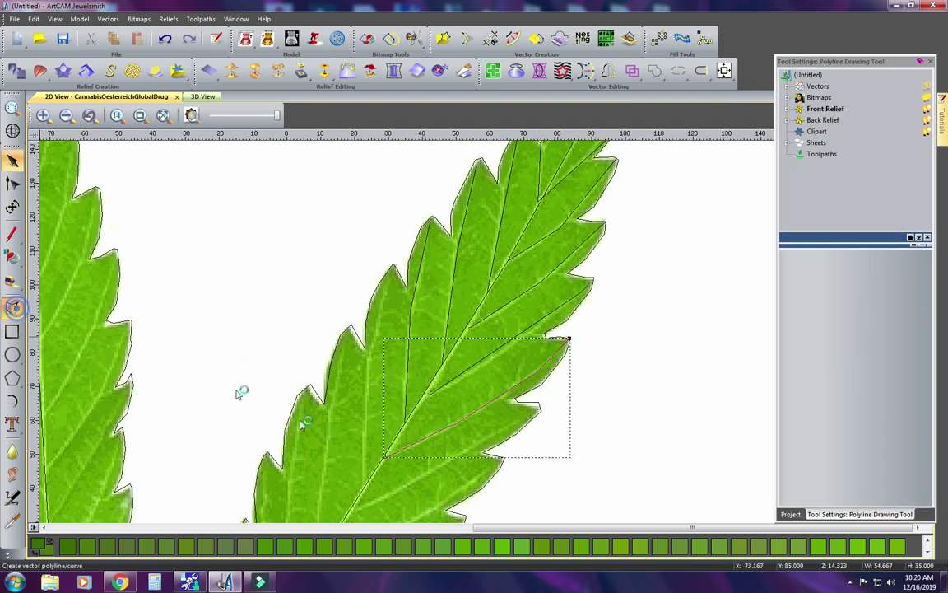
scroll(362, 466, "down", 1)
scroll(417, 438, "up", 2)
left_click(409, 412)
left_click(413, 302)
left_click(426, 229)
left_click(436, 198)
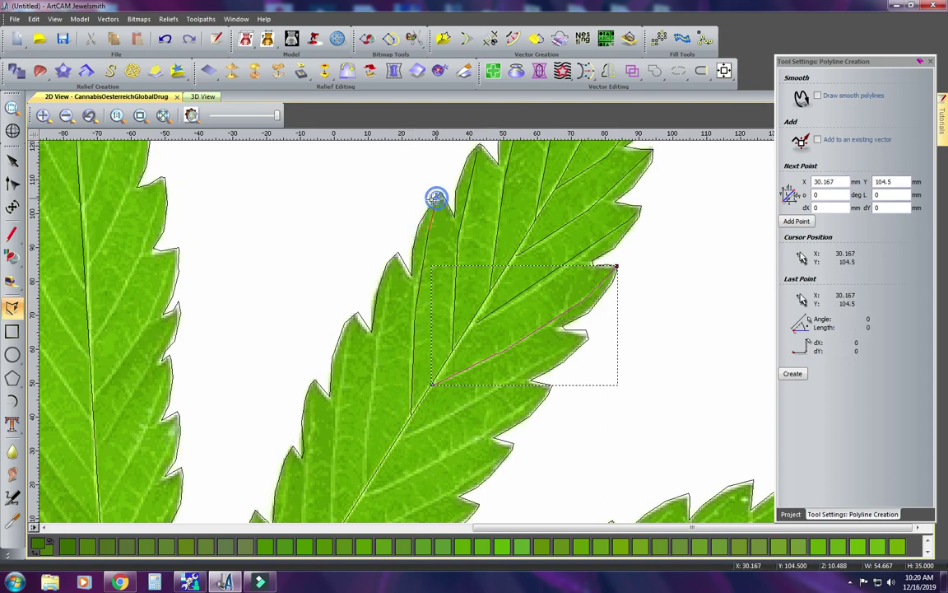
right_click(436, 197)
- Draw the next right-hand vein from about X 19, Y 34 on the midrib to the tooth at about X 75, Y 64
left_click(12, 307)
left_click(398, 438)
left_click(475, 404)
double_click(533, 364)
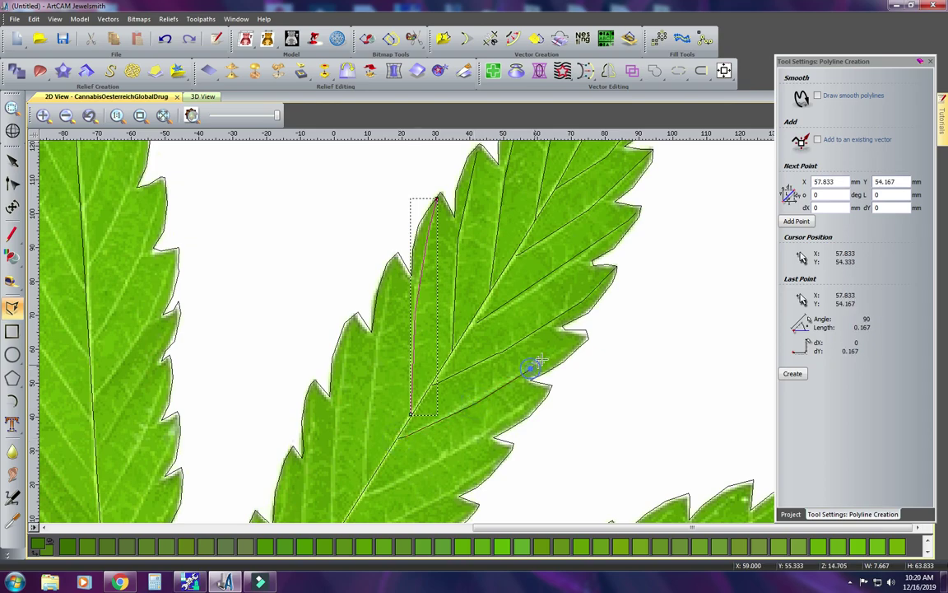
left_click(588, 334)
key("Escape")
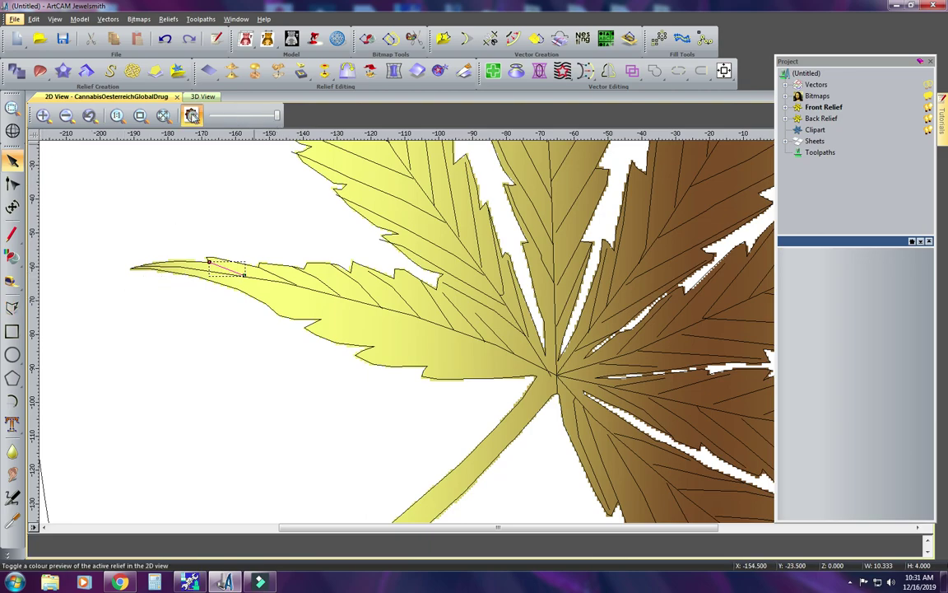
- Hide the relief preview and trace the far-left leaflet's two lowest veins, ending near X -105, Y -91 and X -122, Y -87
left_click(189, 115)
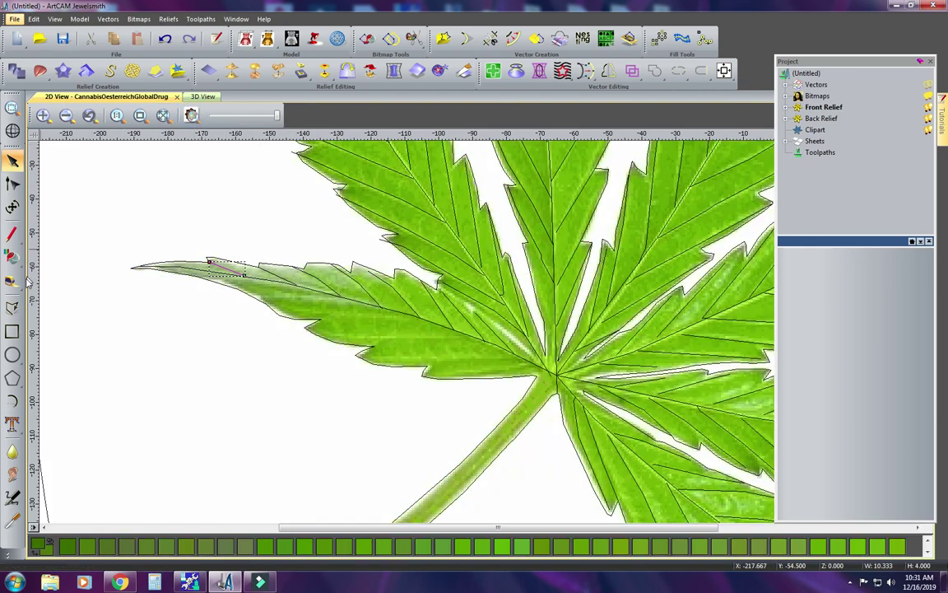
left_click(18, 308)
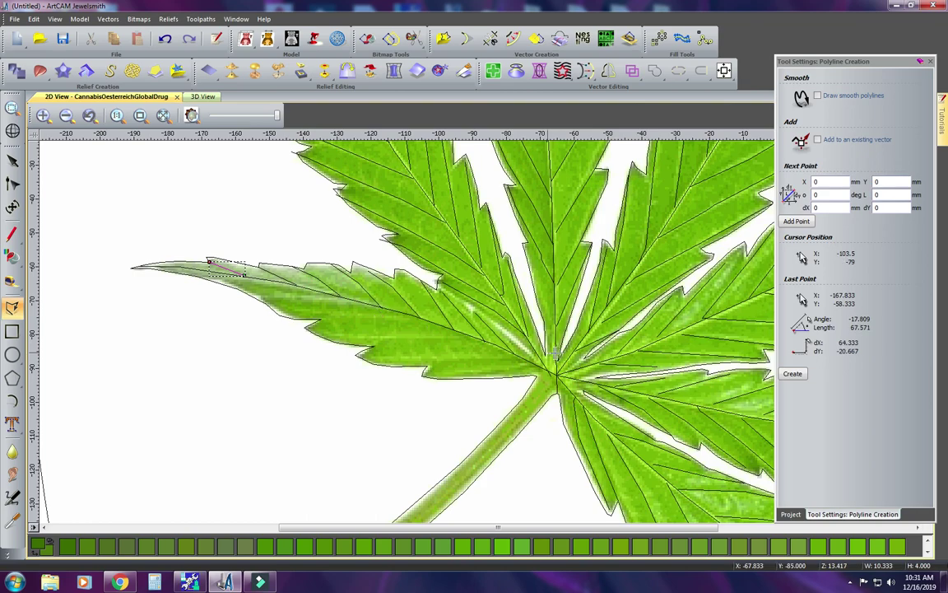
left_click(478, 367)
left_click(422, 372)
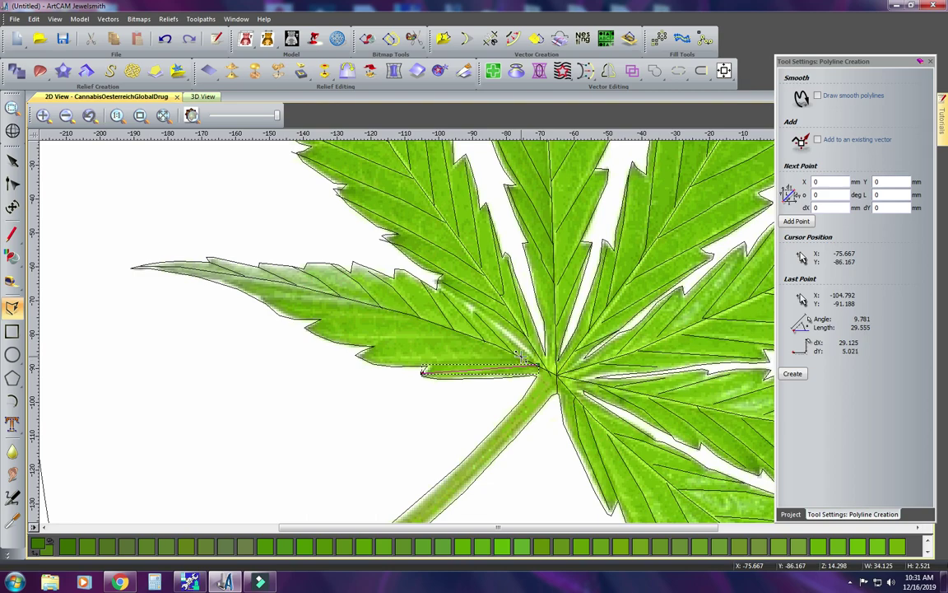
left_click(433, 360)
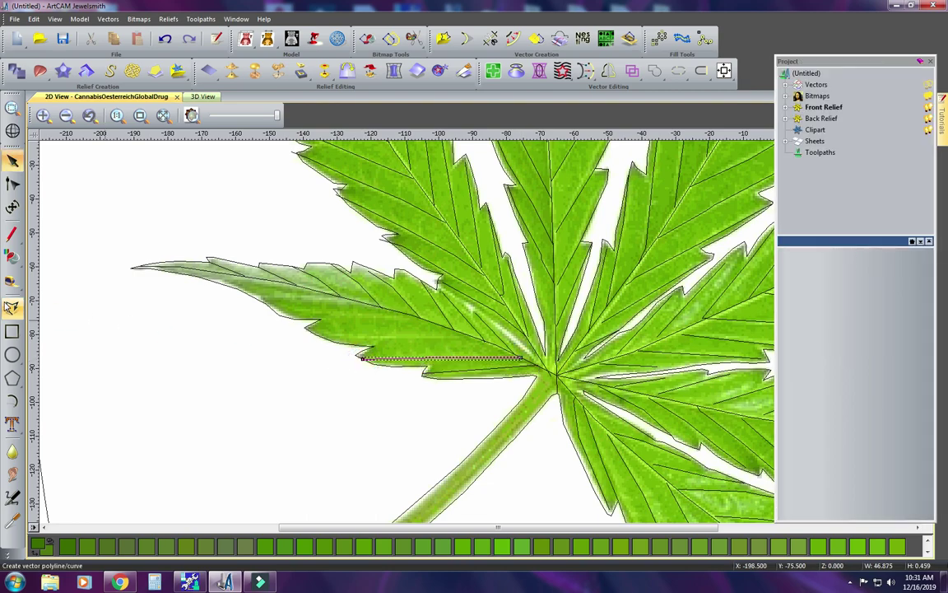
- Trace two more lower veins on the far-left leaflet, from about X -92, Y -80 to X -137, Y -80 and X -108, Y -74 to X -149, Y -72
left_click(8, 306)
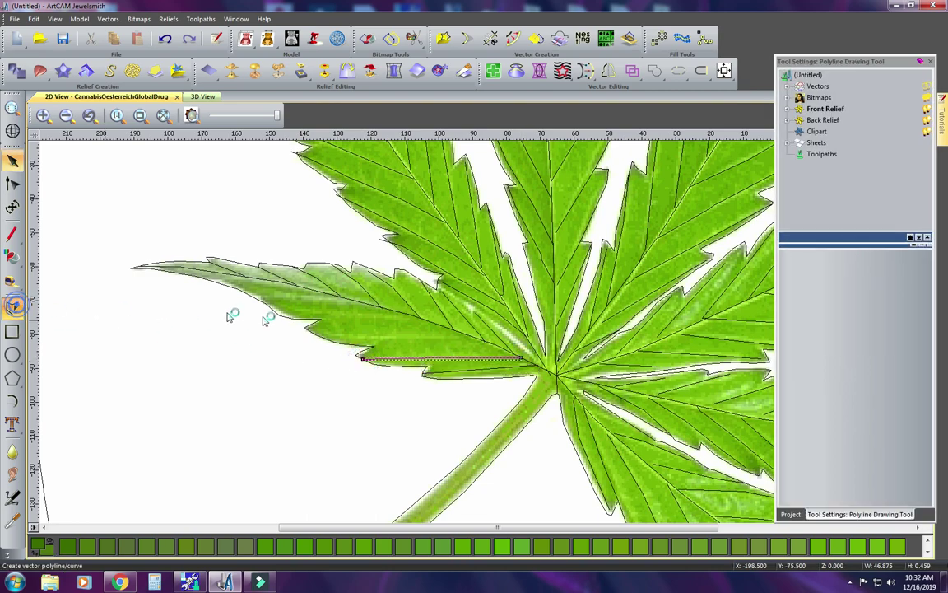
left_click(465, 335)
left_click(399, 336)
left_click(342, 335)
left_click(313, 334)
right_click(312, 336)
left_click(11, 307)
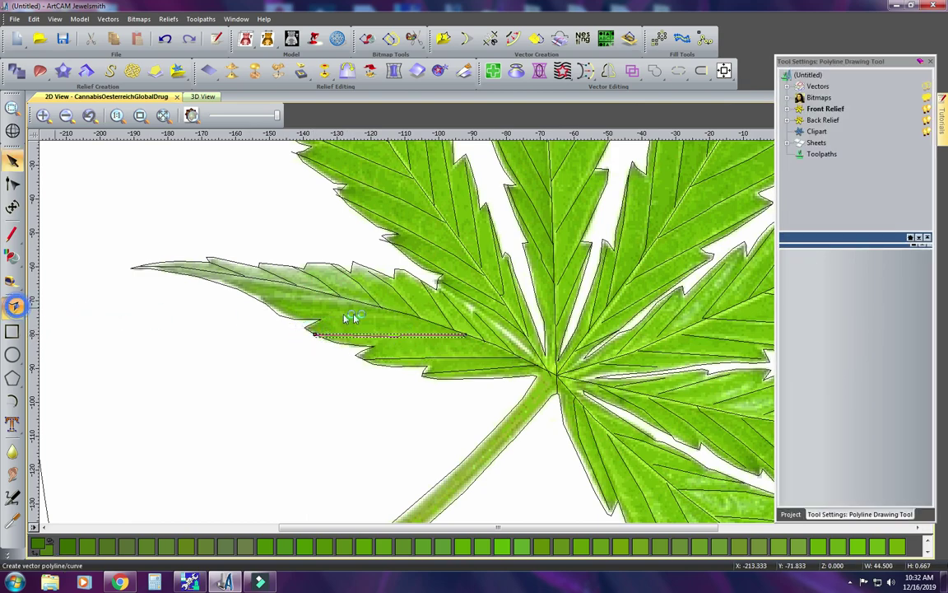
left_click(407, 316)
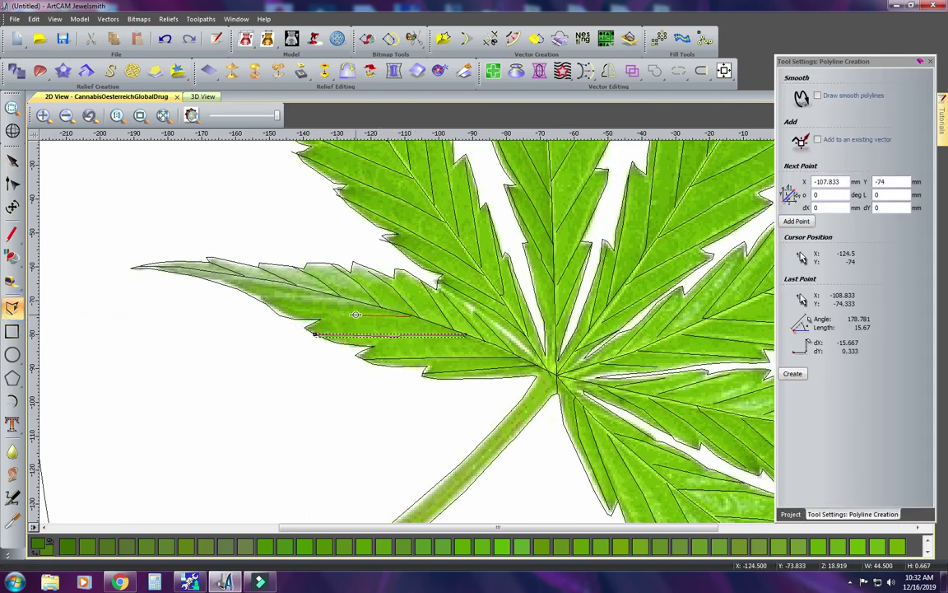
left_click(272, 311)
key("Escape")
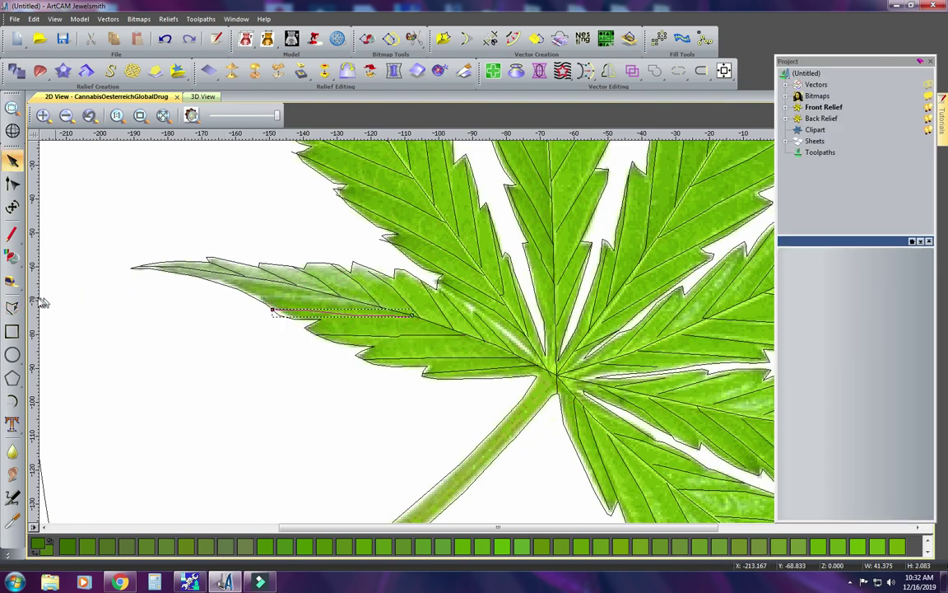
- Trace the far-left leaflet's last lower veins, from about X -130, Y -69 to X -157, Y -69 and X -145, Y -65 to X -164, Y -65
left_click(13, 307)
left_click(337, 298)
left_click(268, 295)
left_click(247, 298)
key("Escape")
left_click(12, 307)
left_click(288, 282)
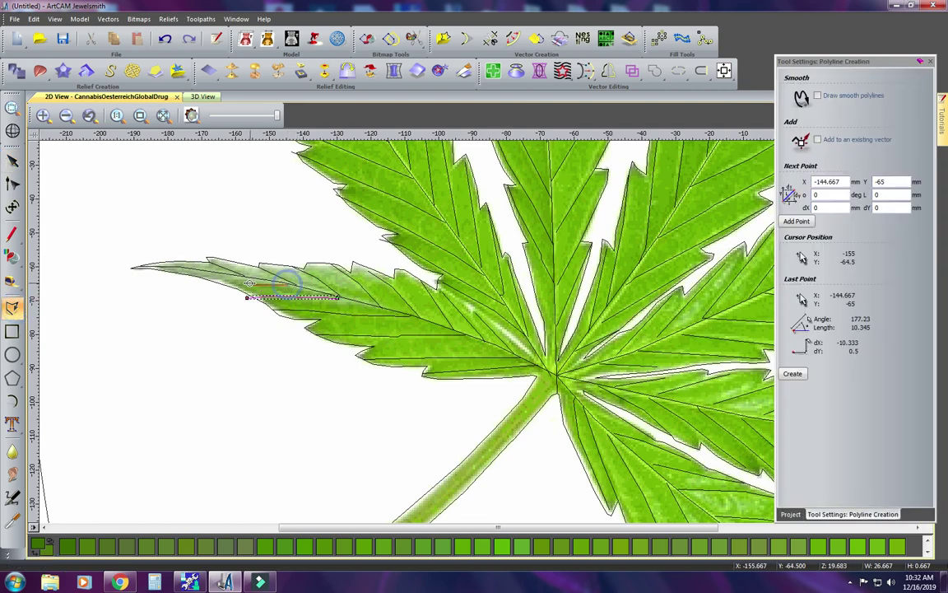
left_click(221, 284)
key("Escape")
- Offset all the leaf outline and vein vectors by 2 on both sides with radiused corners, deleting the original vectors
scroll(288, 335, "down", 3)
scroll(520, 296, "up", 1)
scroll(626, 368, "down", 2)
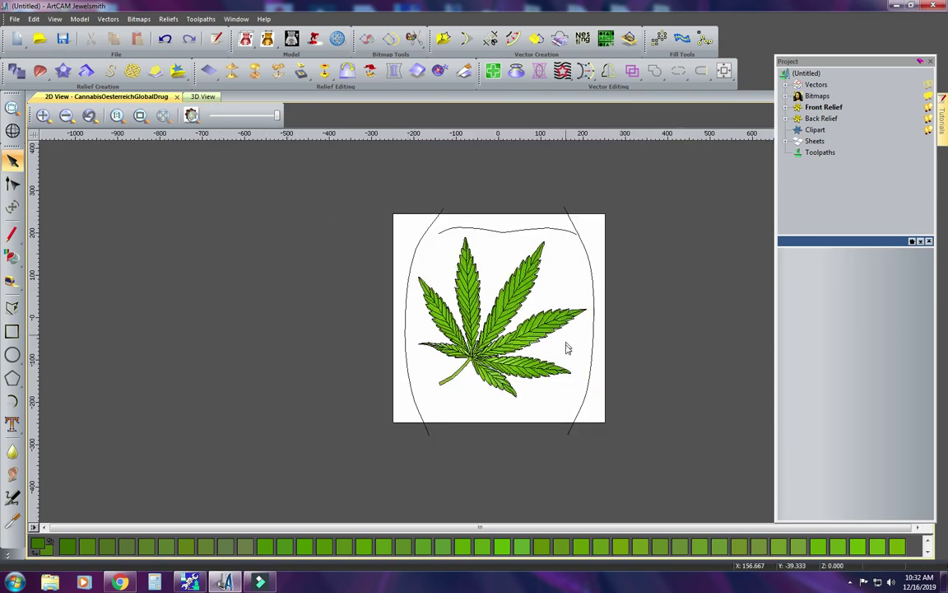
left_click_drag(587, 409, 400, 234)
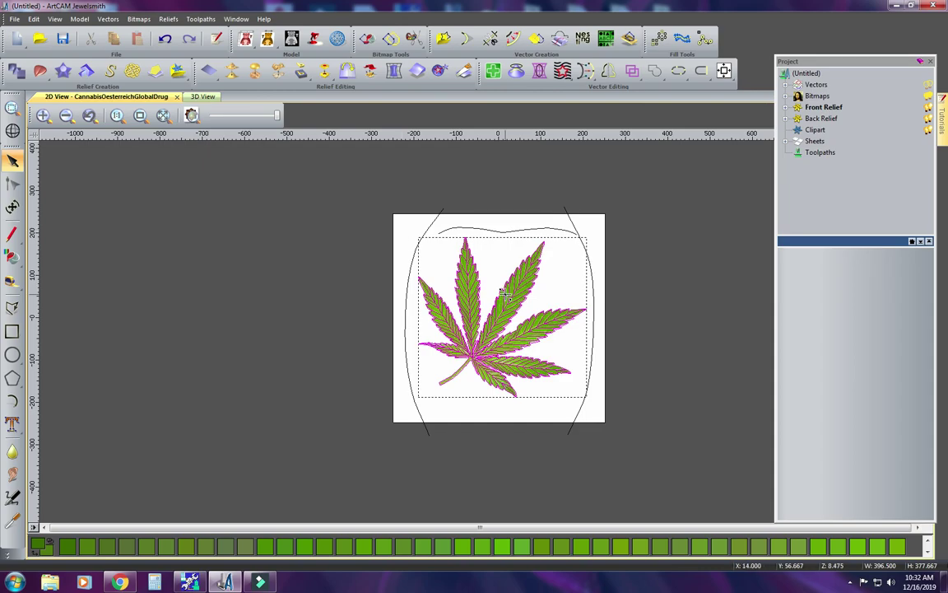
left_click(517, 40)
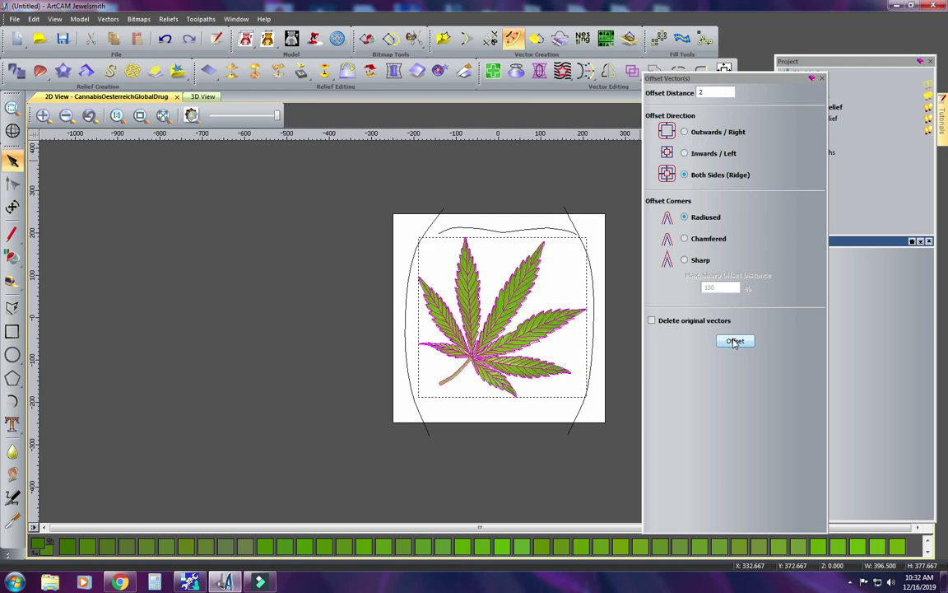
left_click(651, 320)
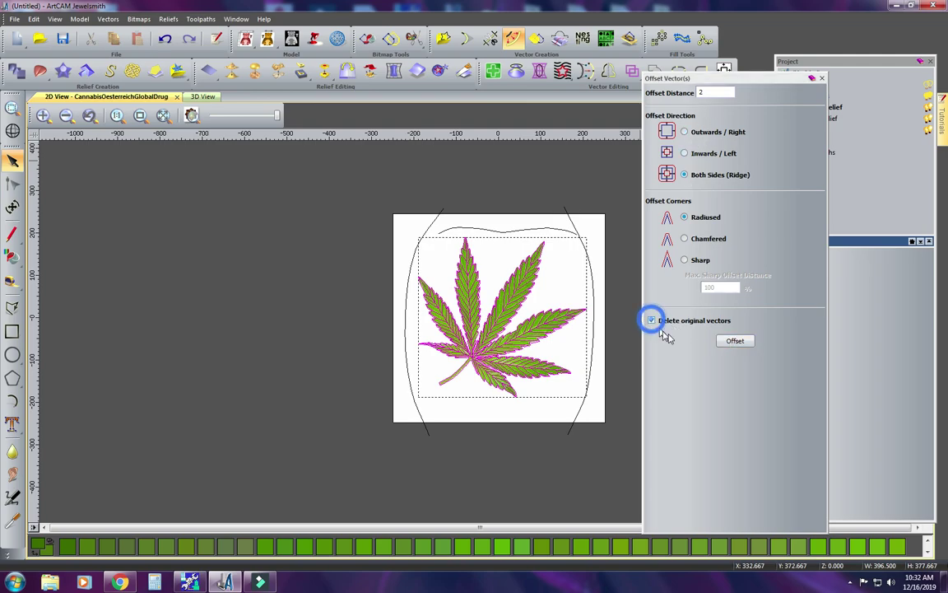
left_click(731, 340)
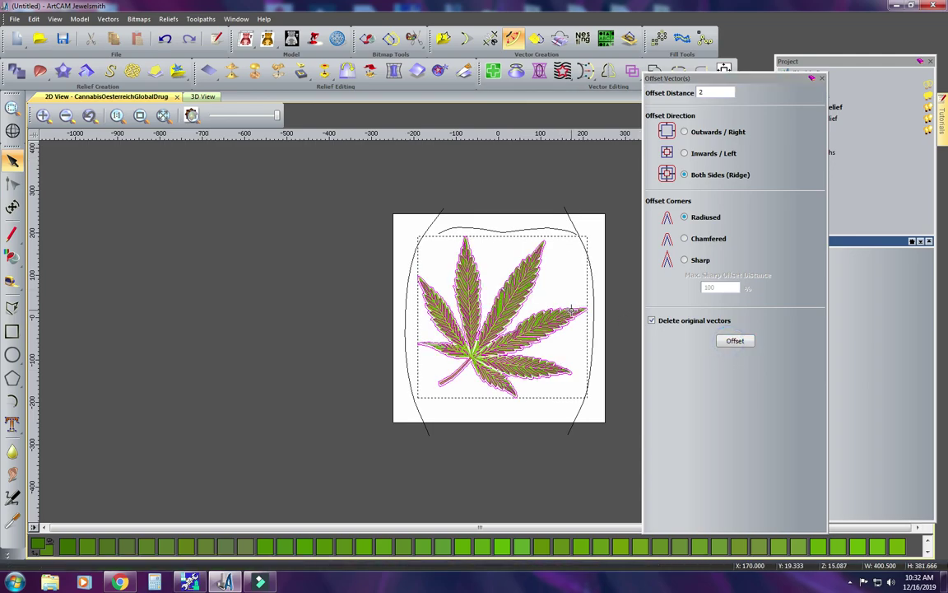
- Examine the offset leaf vectors overlaid on the relief in the 3D view and close the offset settings
scroll(571, 309, "down", 2)
scroll(511, 328, "up", 4)
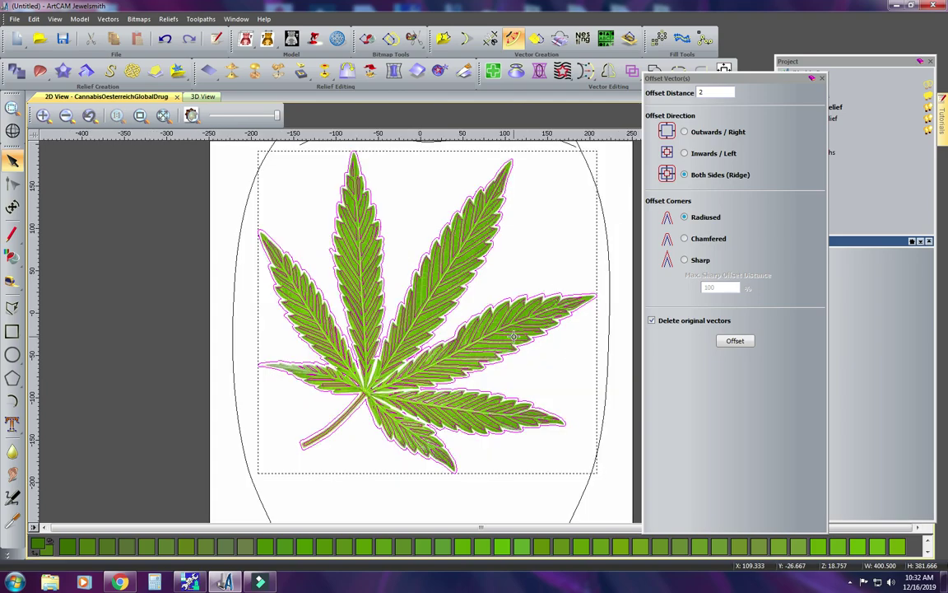
left_click(199, 96)
scroll(484, 284, "down", 1)
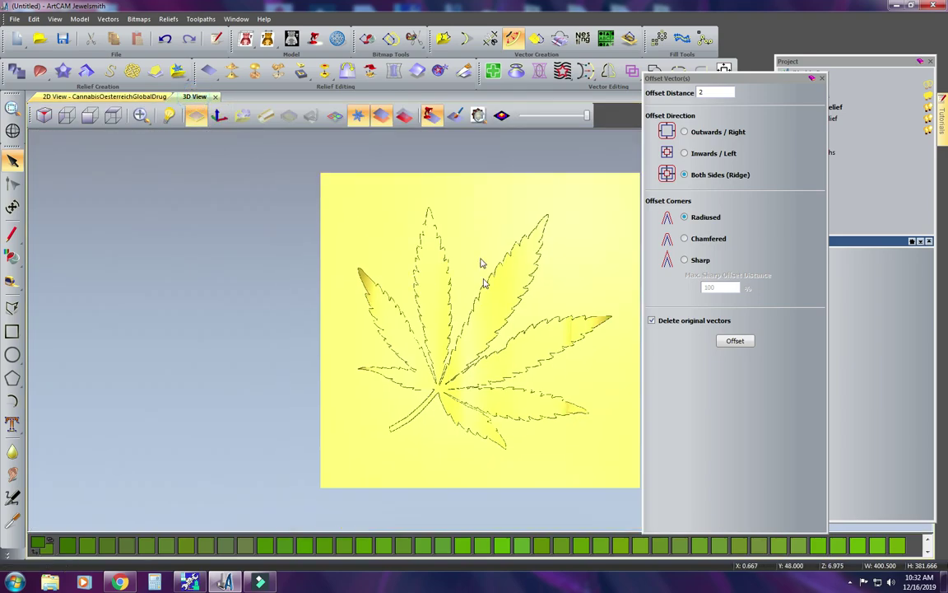
left_click(335, 115)
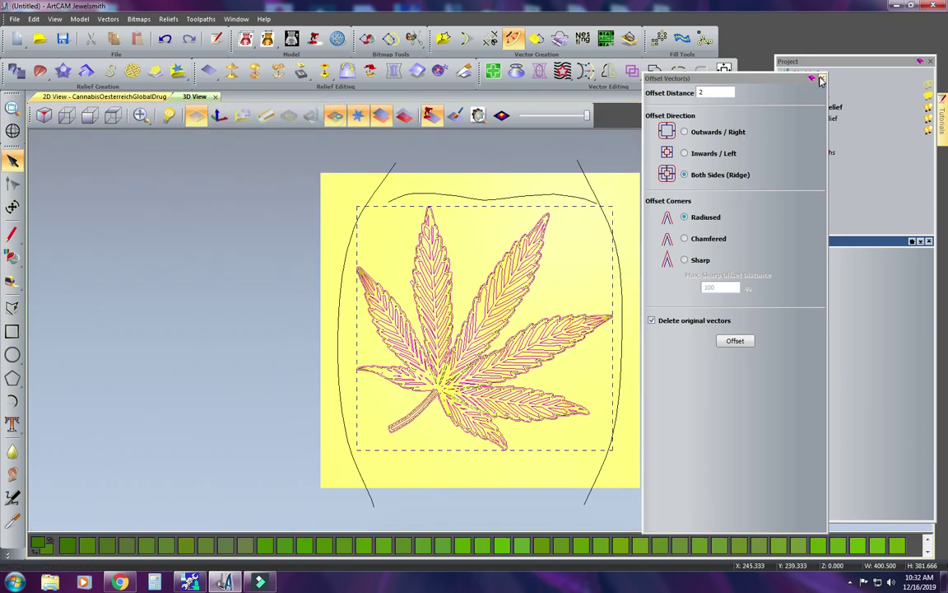
left_click(820, 79)
scroll(502, 292, "up", 2)
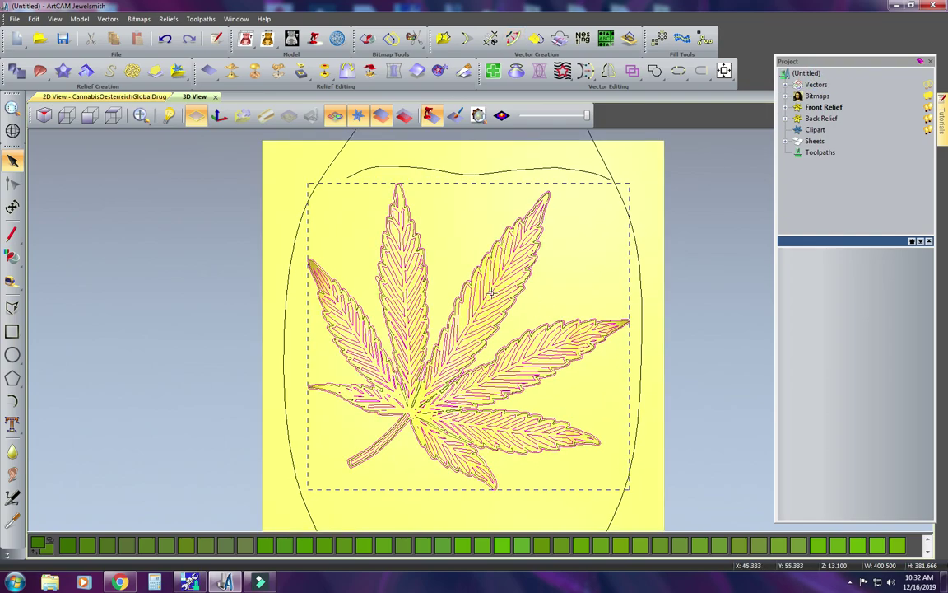
scroll(503, 294, "down", 1)
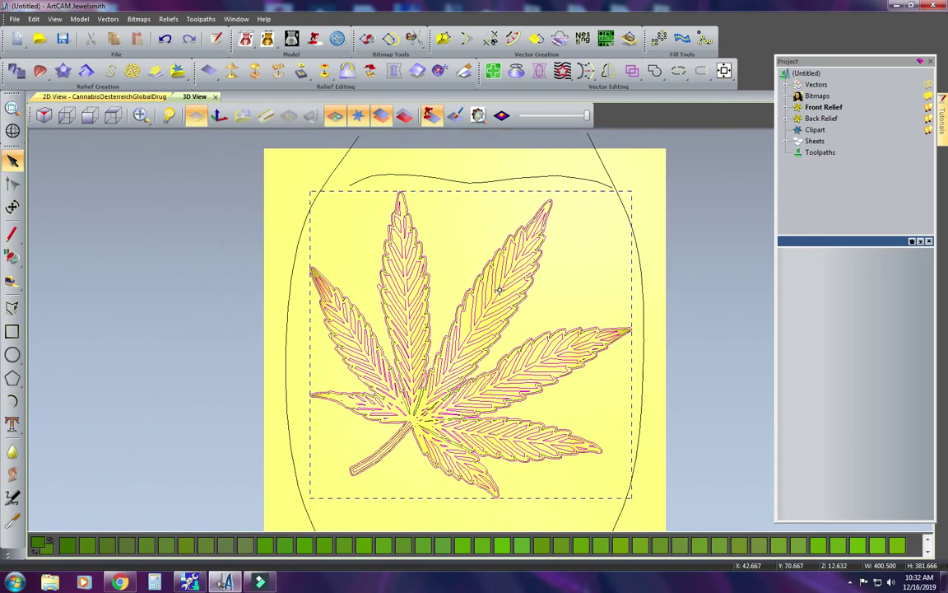
- Try to subtract a round shape from the relief using the offset vectors, with an angle of -90 scaled to a height of 3.0
key("F12")
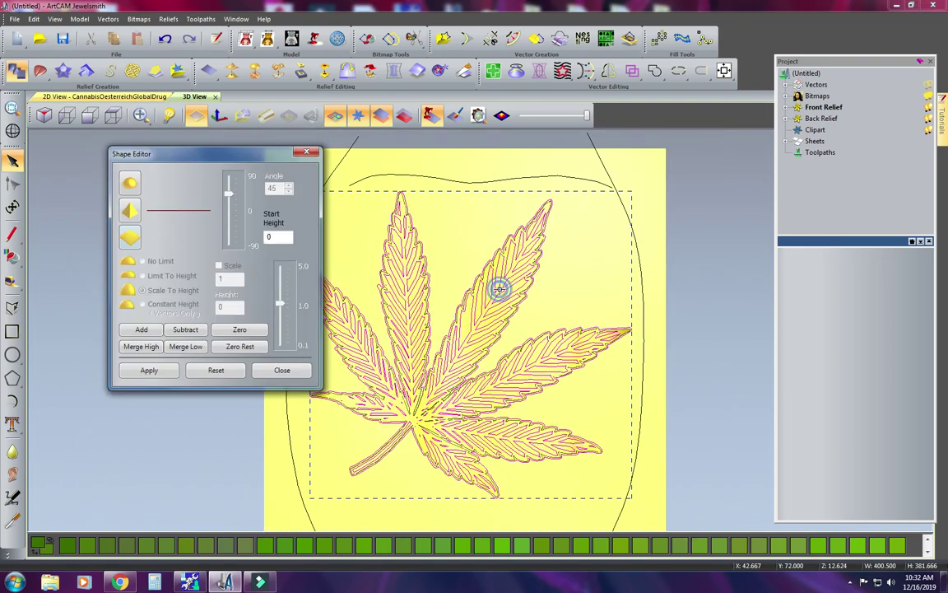
left_click(130, 183)
left_click_drag(228, 194, 228, 245)
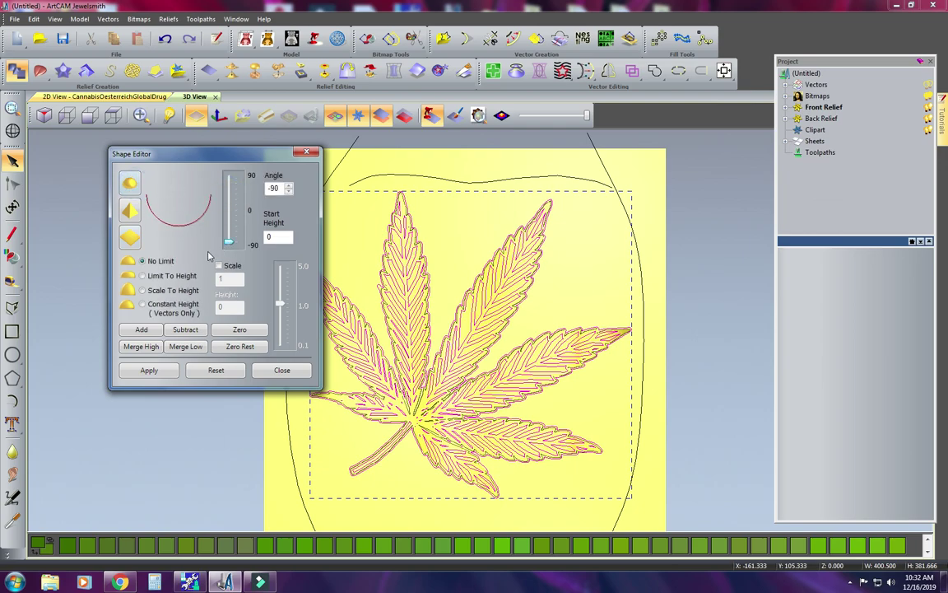
left_click(143, 289)
double_click(219, 305)
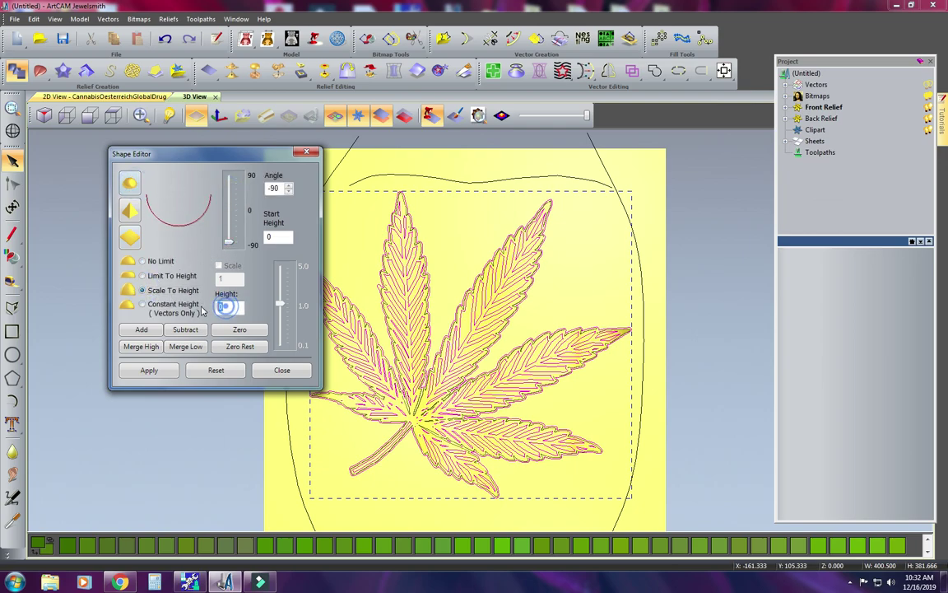
type("3.0")
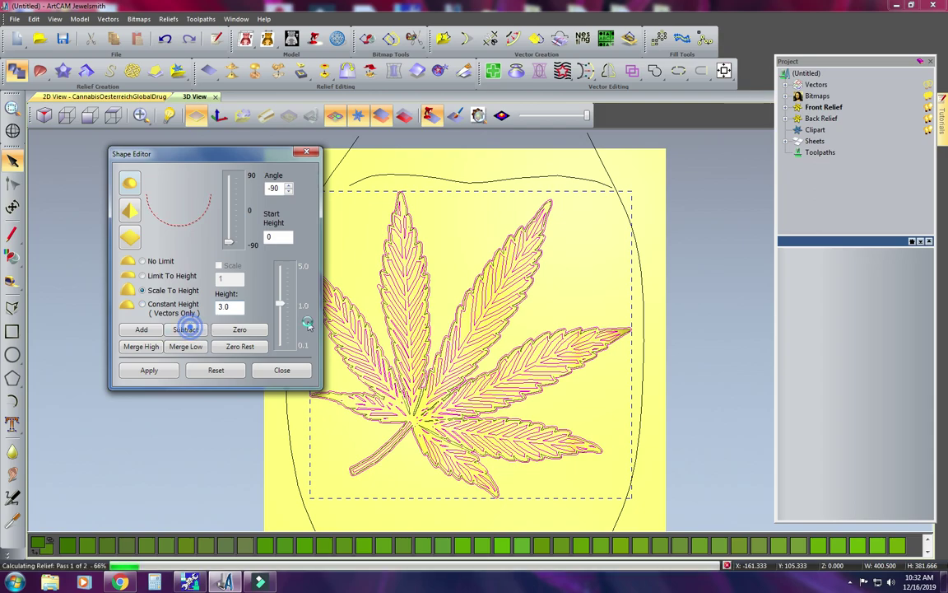
left_click(282, 370)
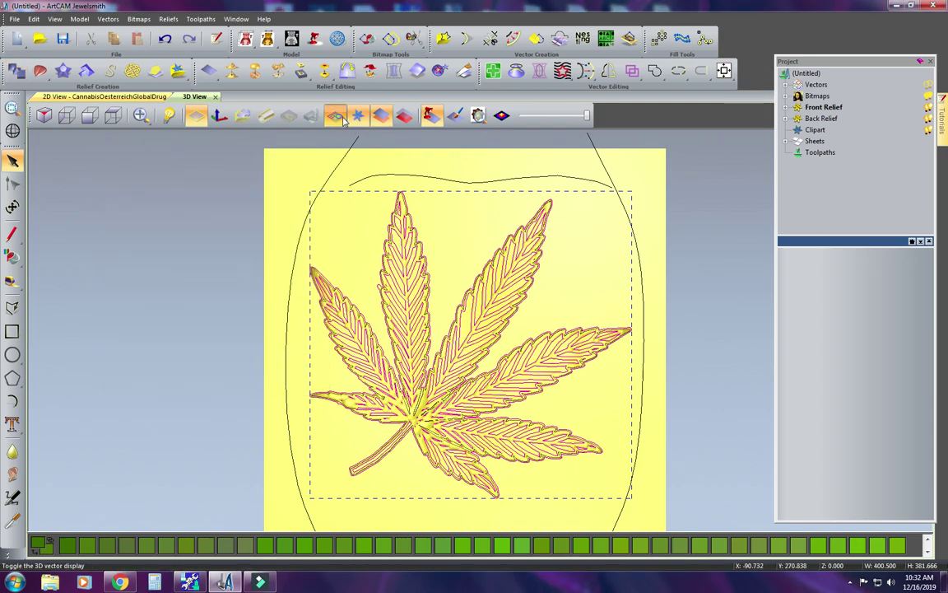
- Hide the vectors, inspect the carved veins up close, and undo the shape subtraction
left_click(335, 115)
mouse_move(437, 299)
left_mouse_down()
mouse_move(539, 328)
mouse_move(417, 401)
mouse_move(556, 352)
mouse_move(427, 301)
left_mouse_up()
scroll(377, 328, "up", 4)
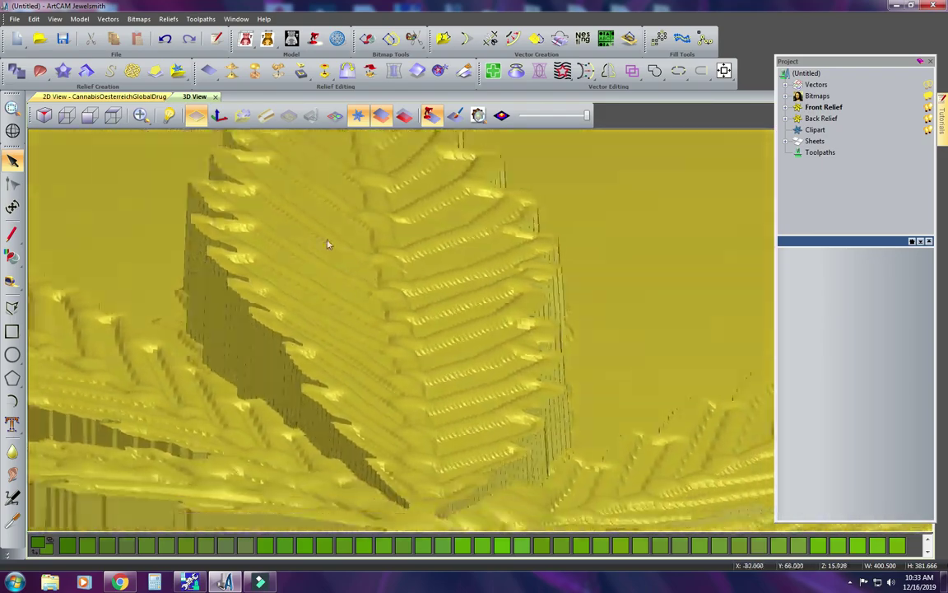
left_click_drag(327, 243, 352, 299)
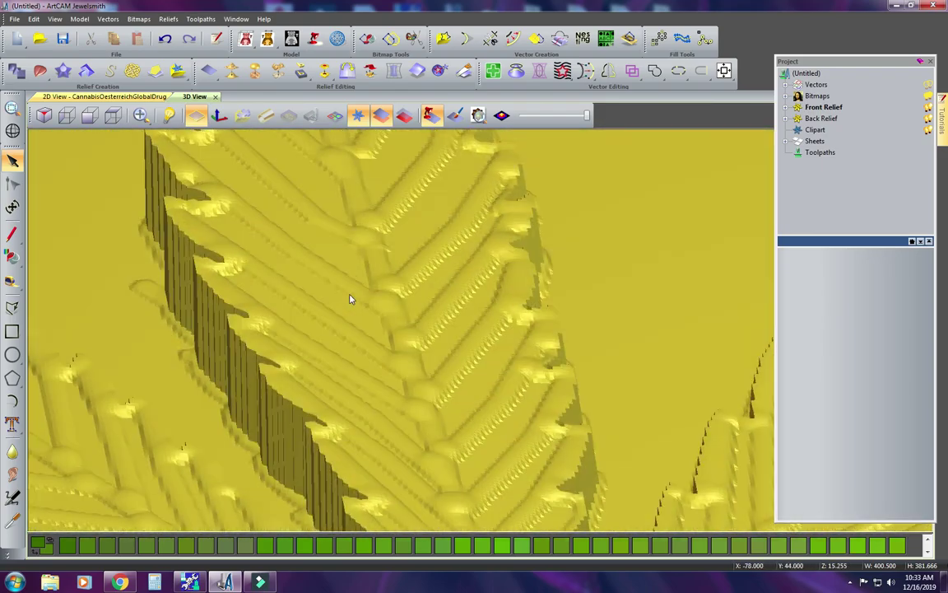
scroll(309, 122, "down", 2)
left_click(165, 40)
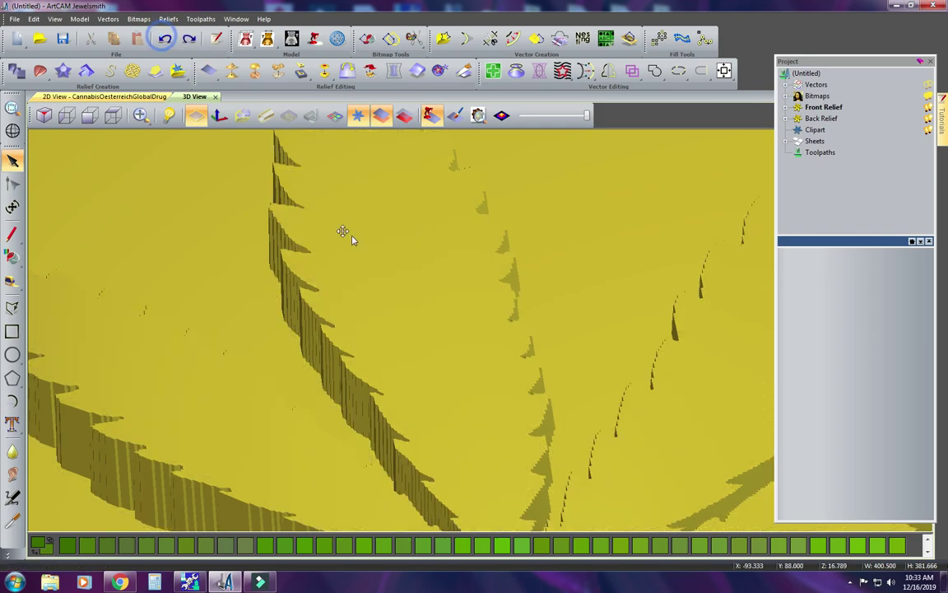
- Change the shape angle to 90 and subtract the rounded shape of the offset vectors from the relief, with the vectors hidden
scroll(469, 275, "down", 2)
left_click_drag(490, 279, 486, 304)
left_click(335, 115)
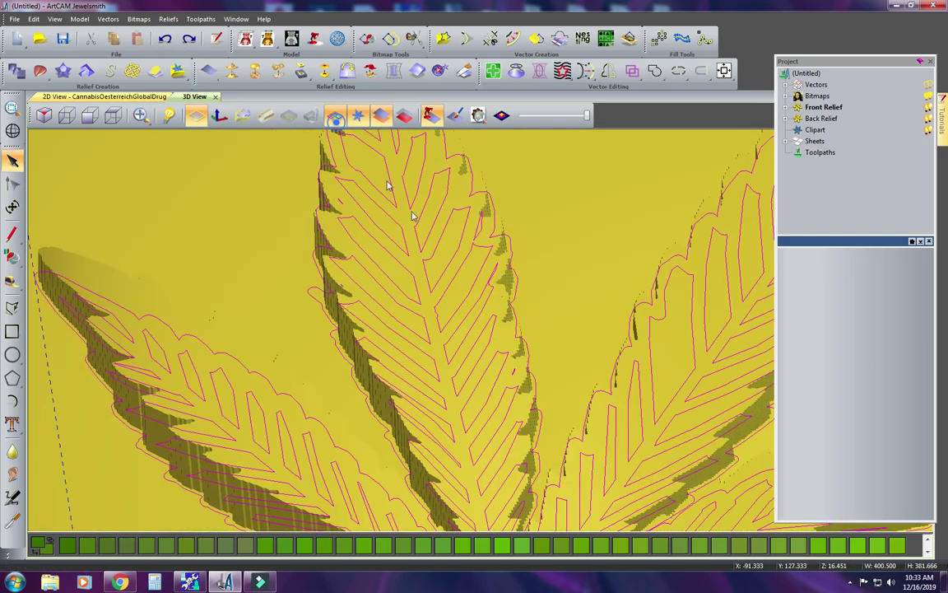
double_click(482, 292)
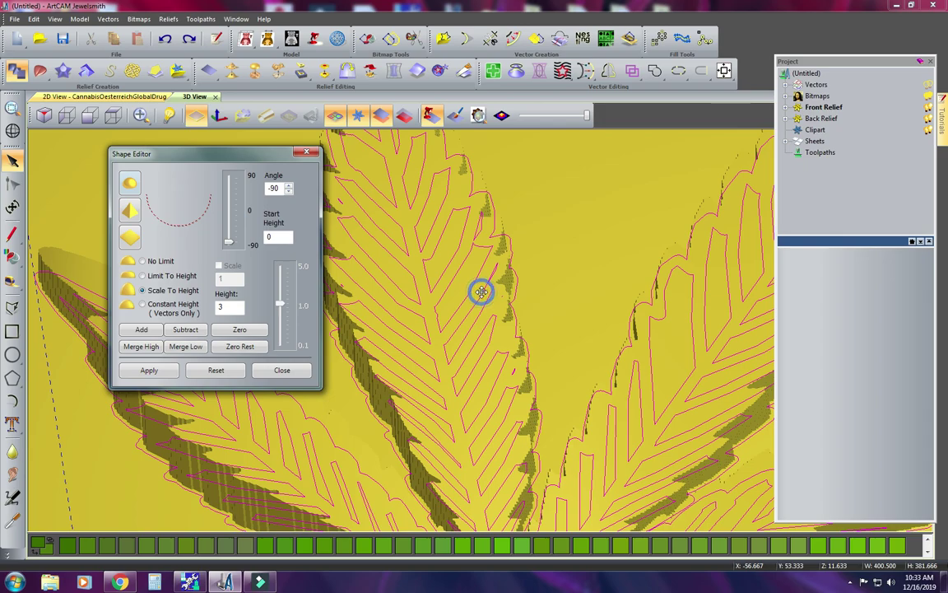
left_click_drag(228, 196, 227, 185)
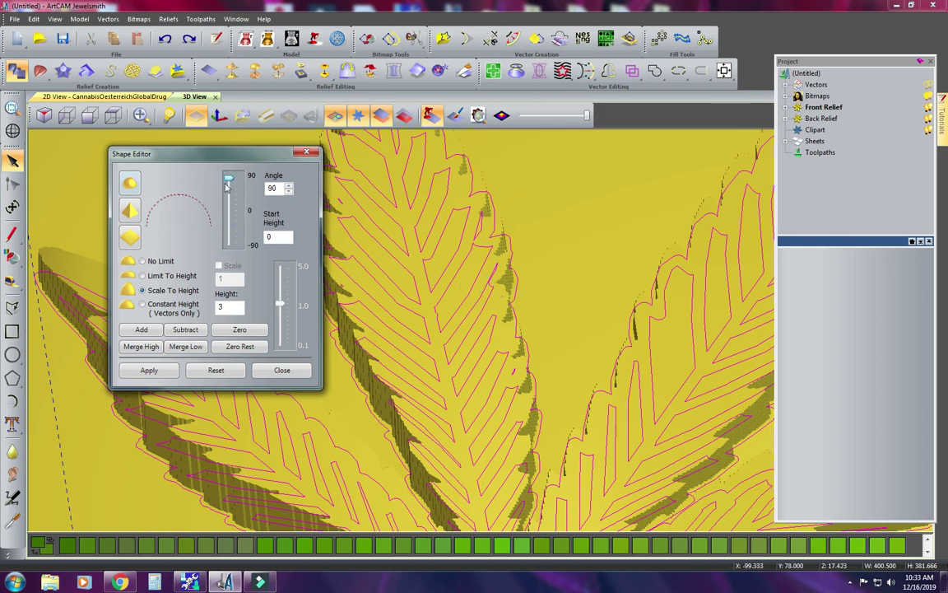
left_click(188, 329)
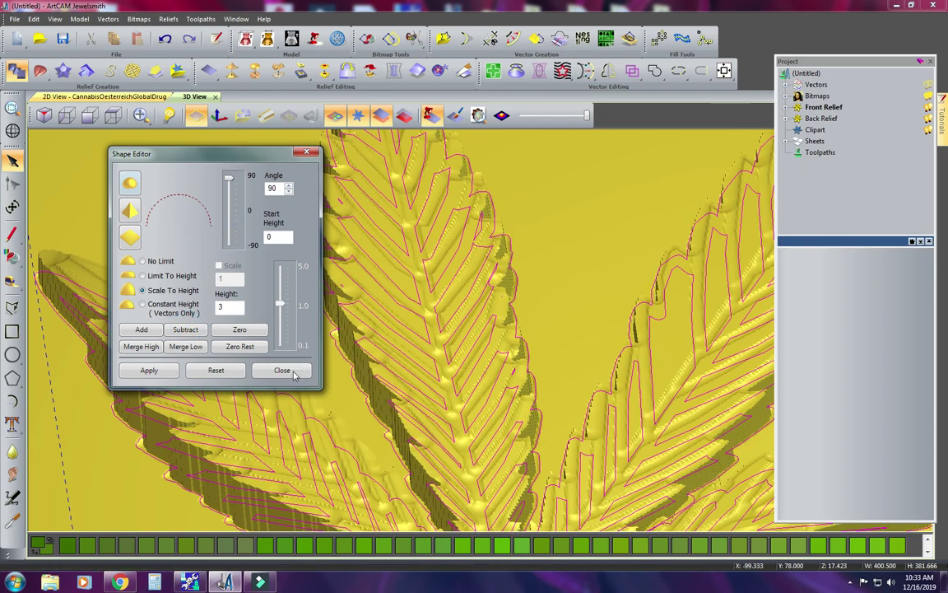
left_click(282, 370)
left_click(337, 115)
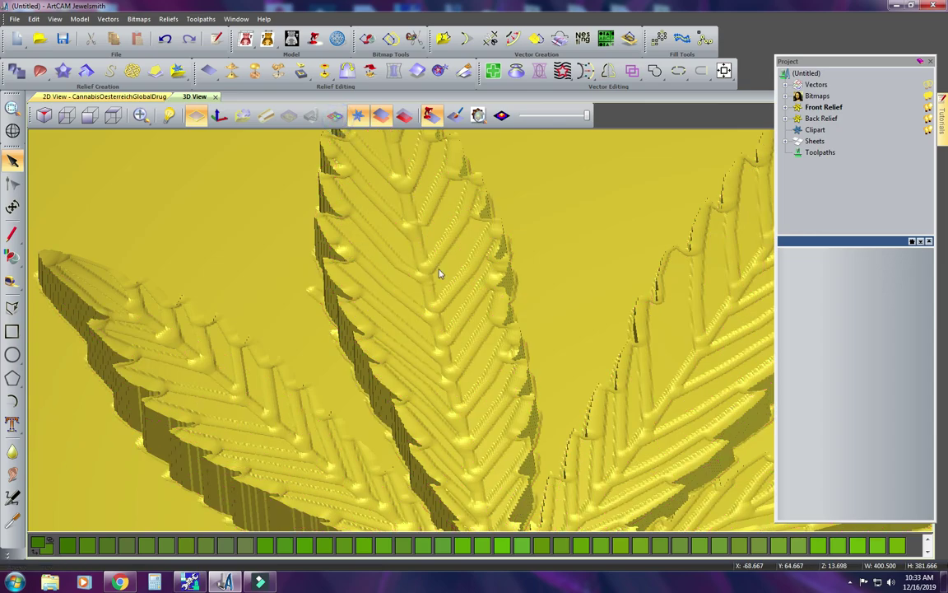
- Smooth the whole relief layer three times with one smoothing pass each
scroll(441, 271, "down", 5)
scroll(461, 270, "down", 3)
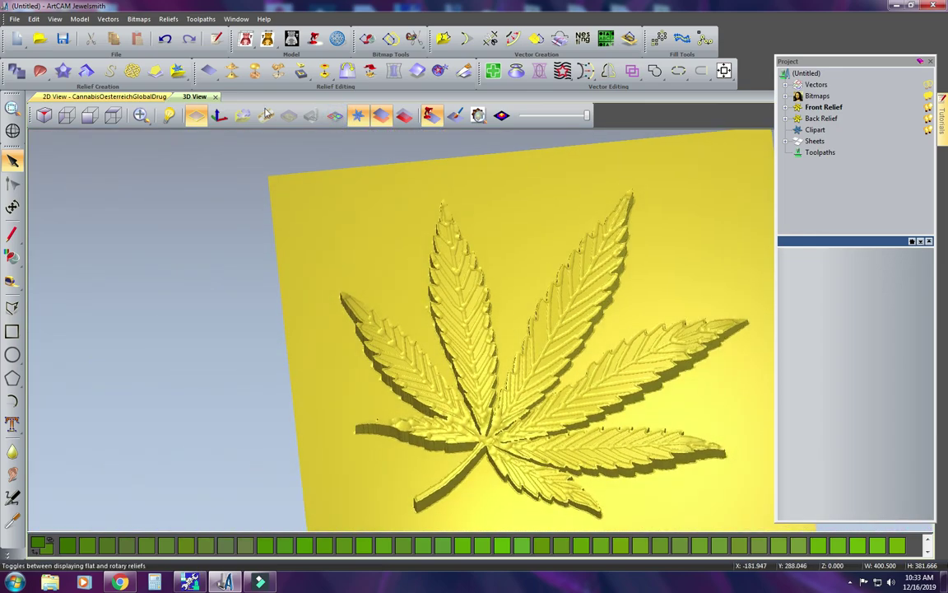
left_click(231, 72)
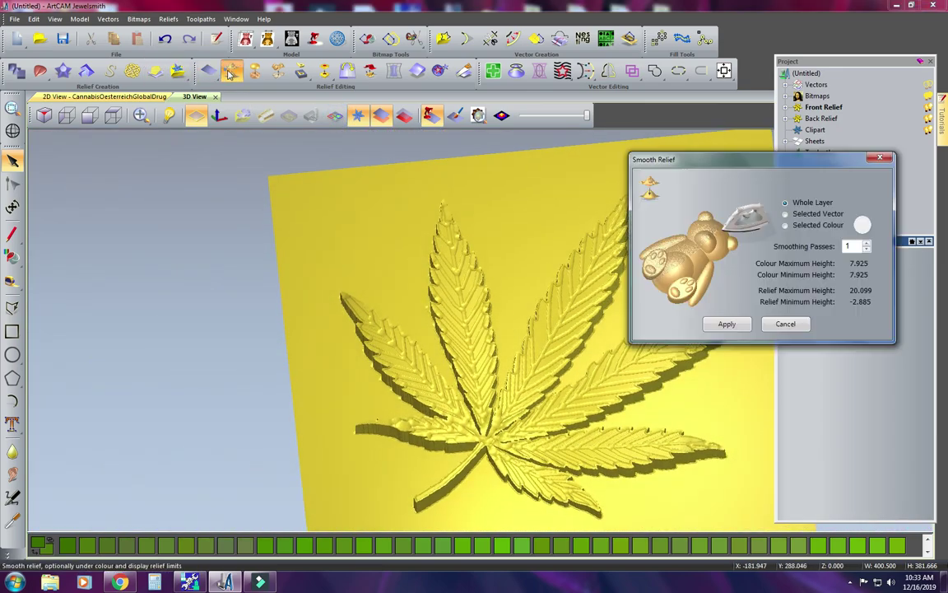
left_click(725, 326)
left_click(726, 325)
left_click(728, 325)
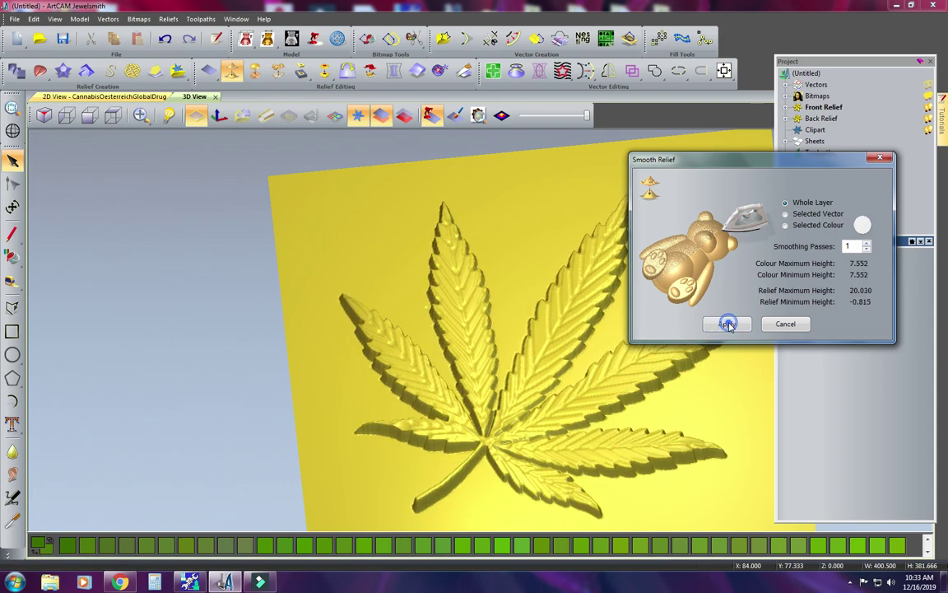
left_click(785, 322)
- Hide the flat background around the leaf and examine the finished relief at an angle and from directly above
left_click_drag(580, 360, 573, 423)
scroll(507, 487, "down", 3)
left_click_drag(506, 487, 453, 426)
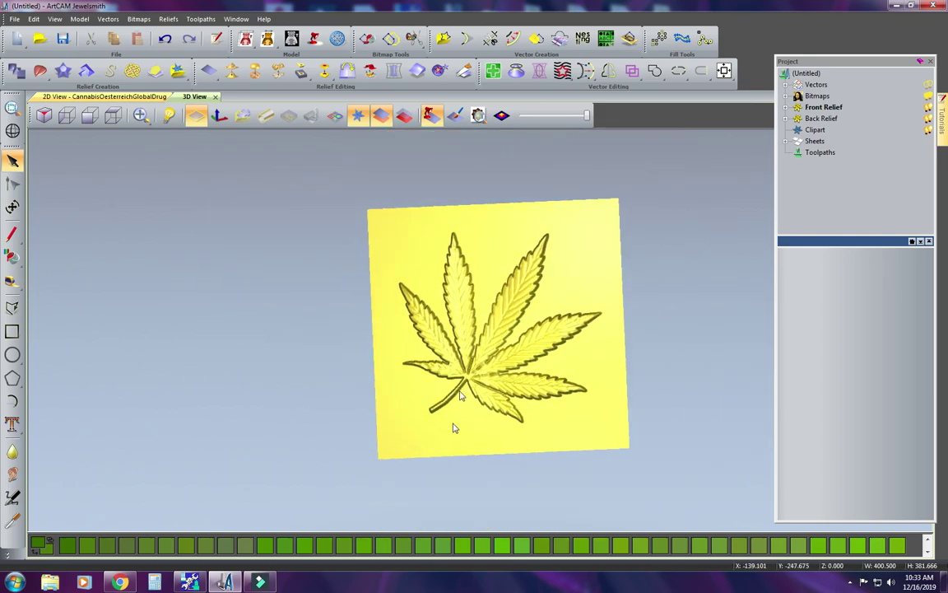
left_click(406, 116)
left_click_drag(377, 307, 503, 335)
left_click_drag(480, 285, 463, 346)
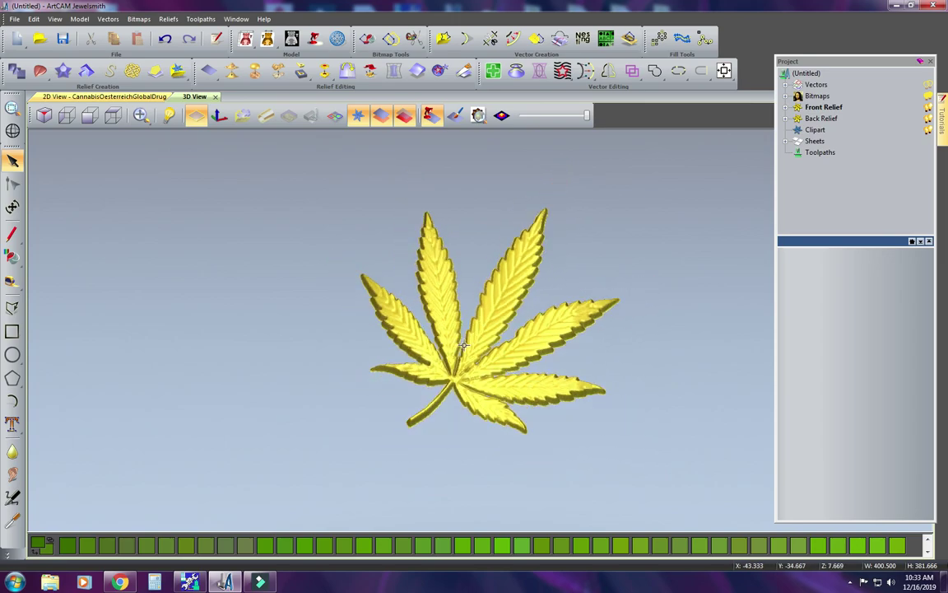
left_click(113, 115)
scroll(253, 253, "down", 2)
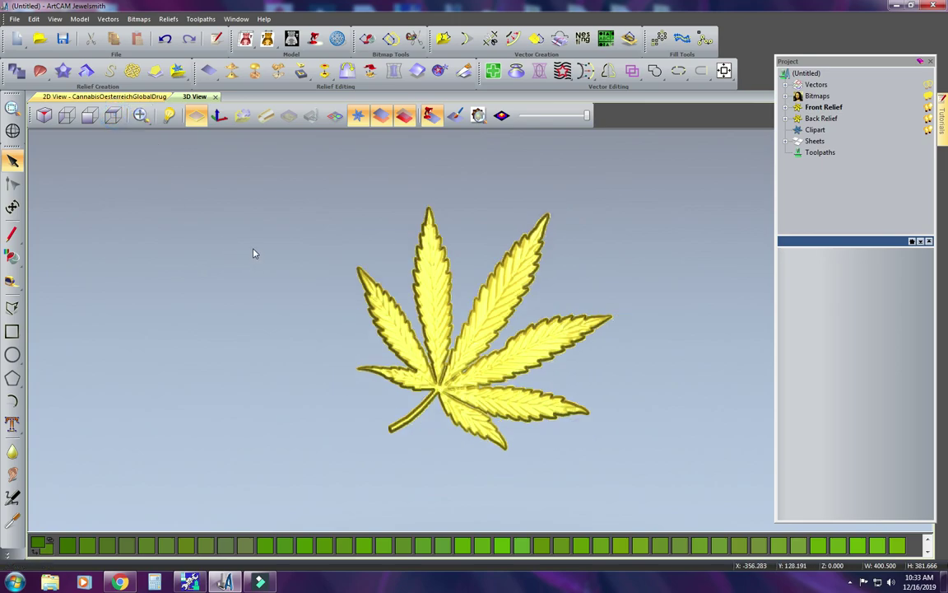